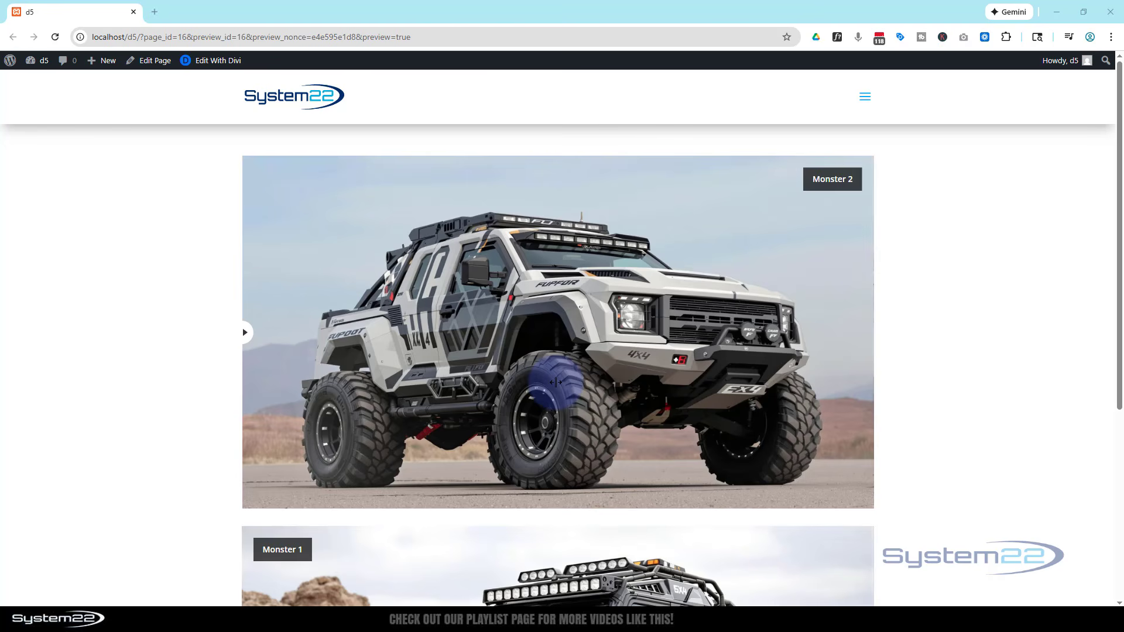
# - Examine the two before/after image sliders on the page by moving their dividers
pyautogui.moveTo(245, 333); pyautogui.dragTo(229, 364)
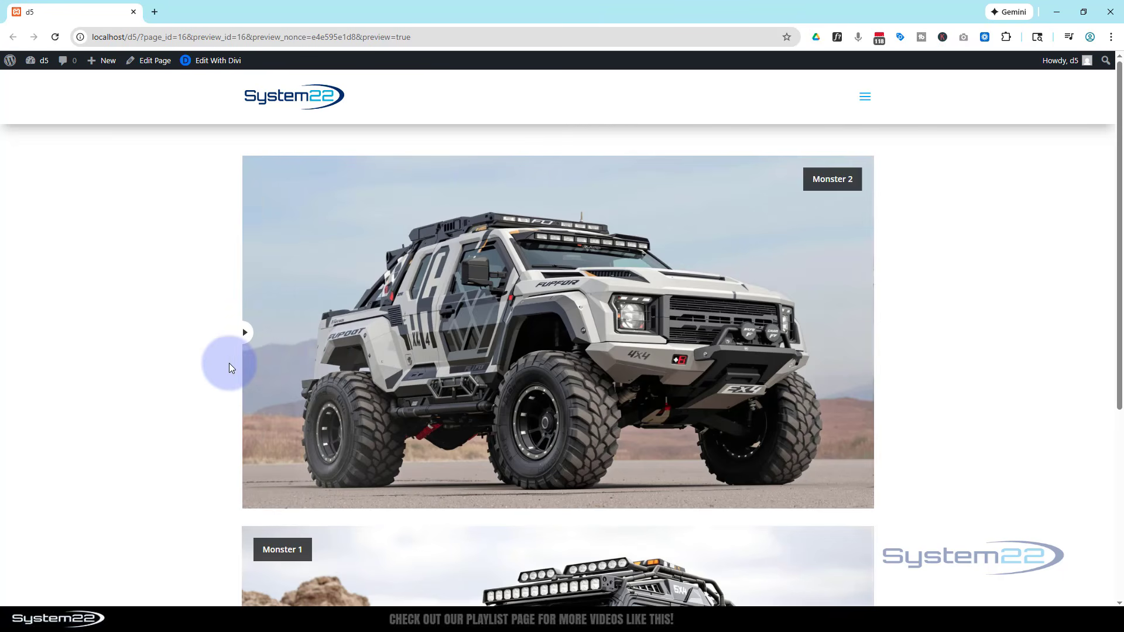
pyautogui.scroll(-5, 167, 390)
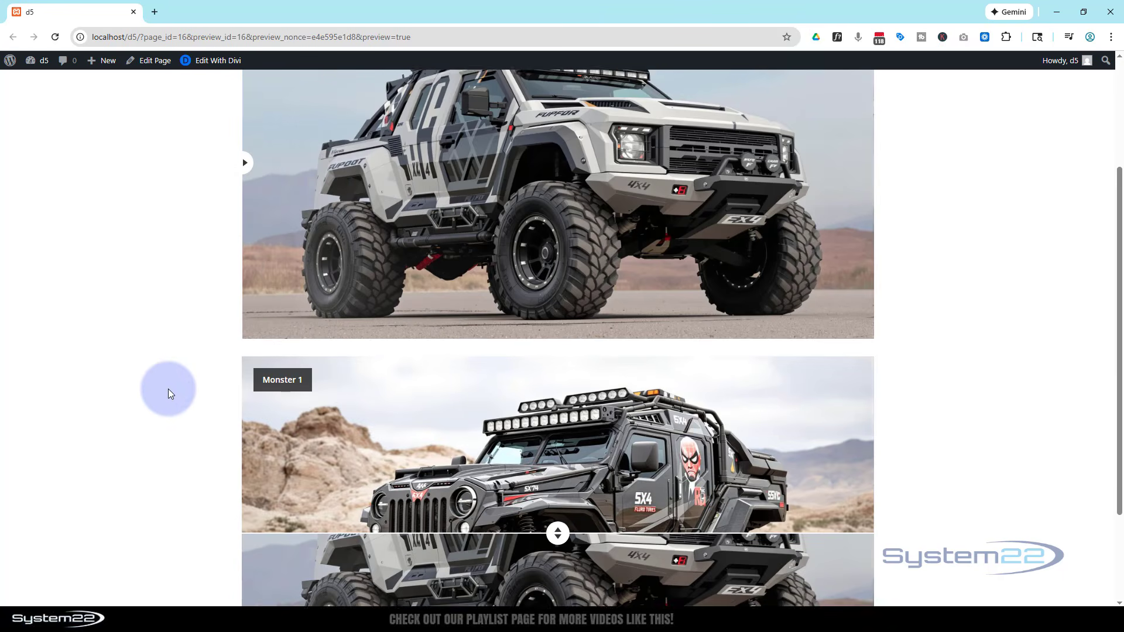
pyautogui.moveTo(585, 399); pyautogui.dragTo(524, 586)
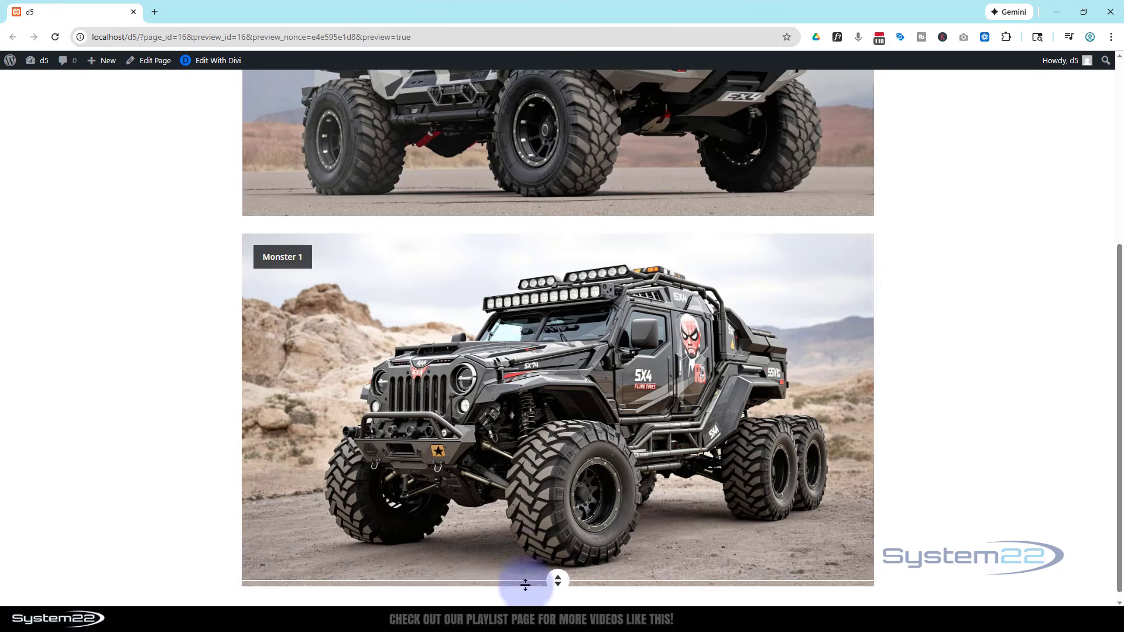
pyautogui.scroll(5, 163, 473)
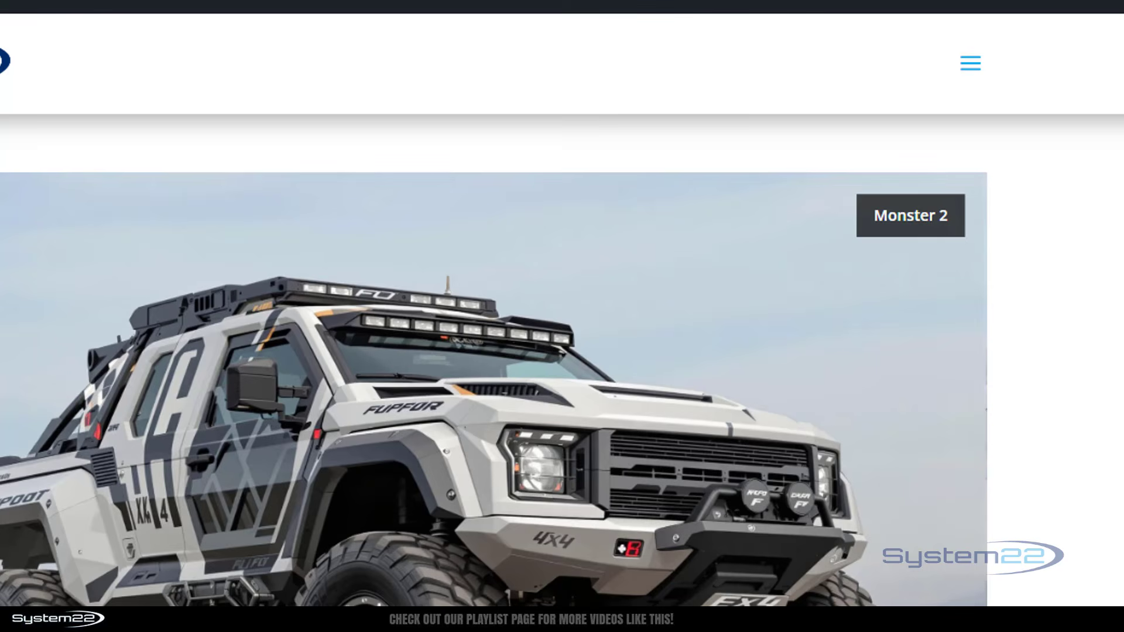
# - Try opening and closing the header's hamburger dropdown menu to examine its links and Contact button
pyautogui.click(973, 66)
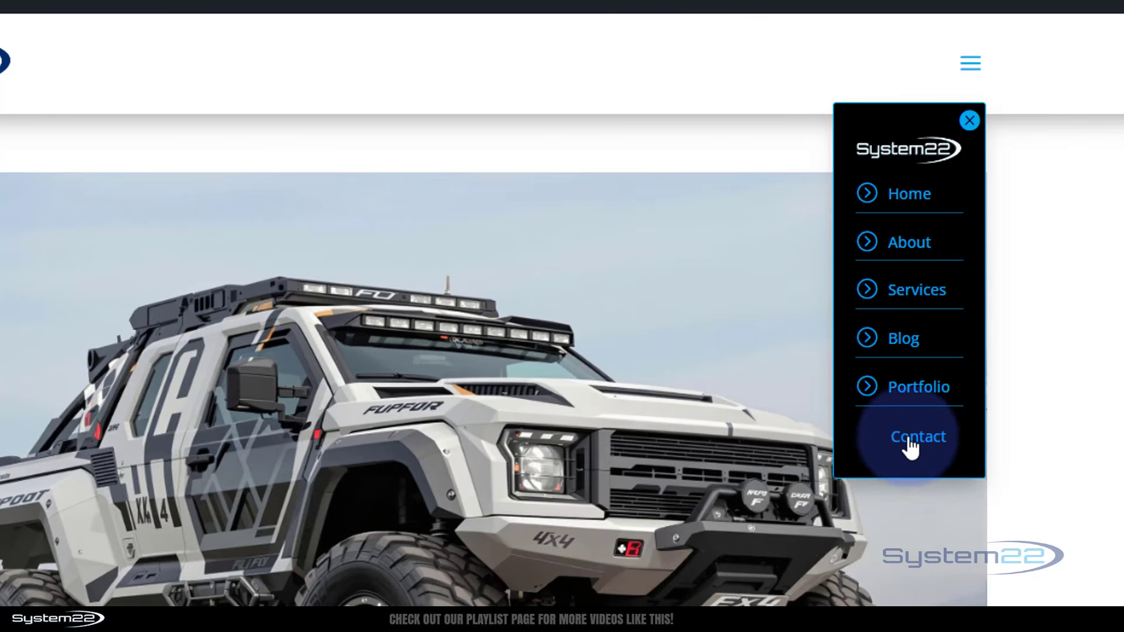
pyautogui.click(969, 121)
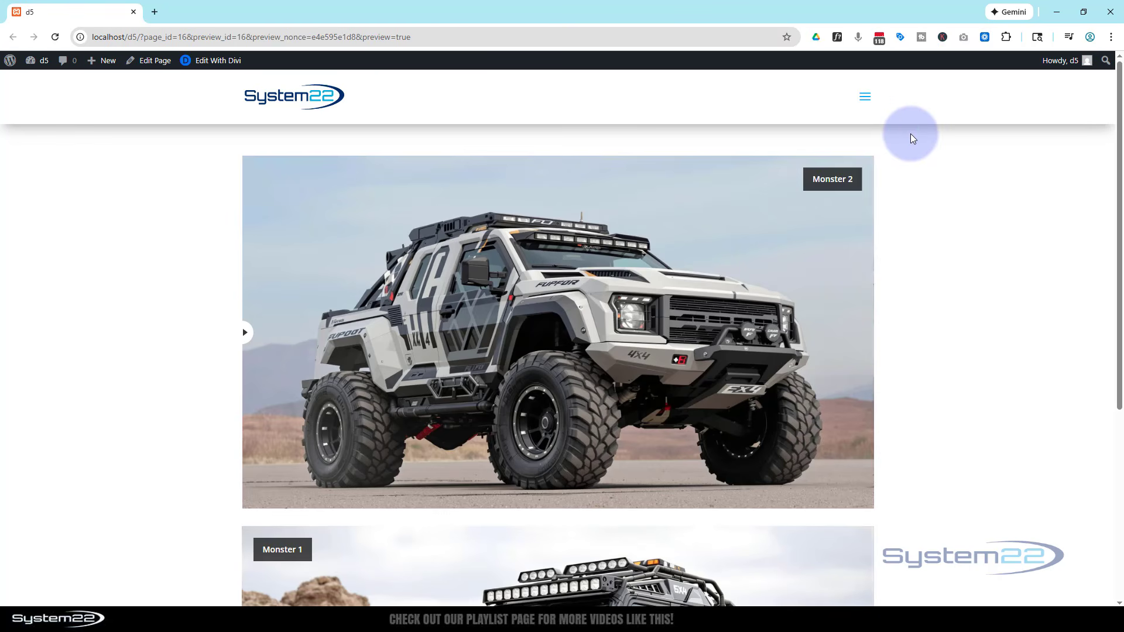
pyautogui.click(864, 96)
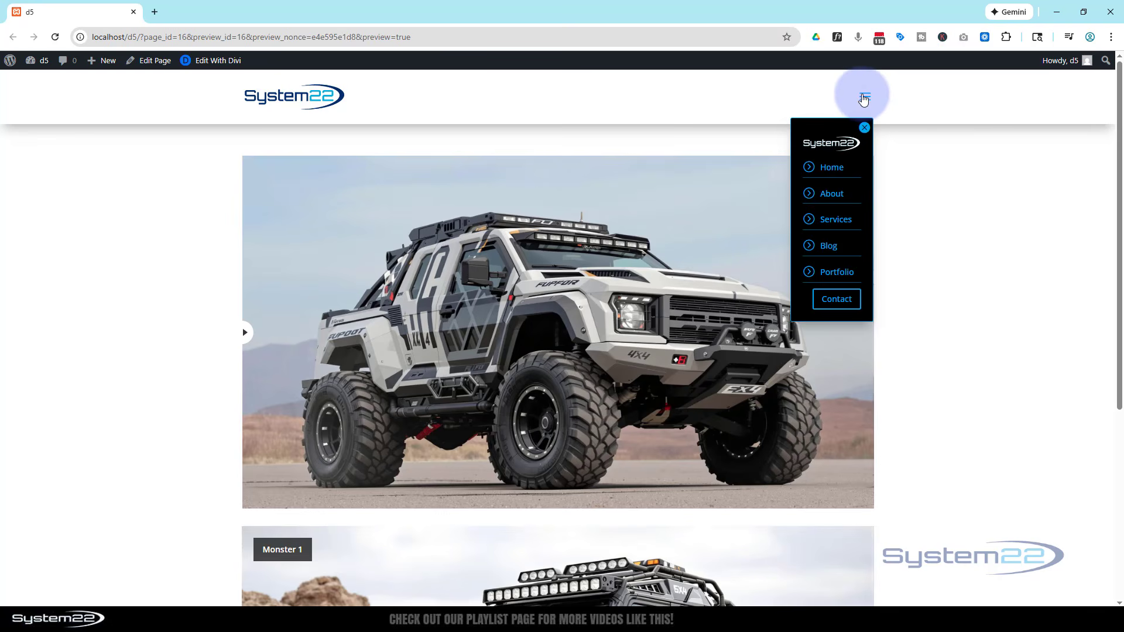
pyautogui.click(864, 98)
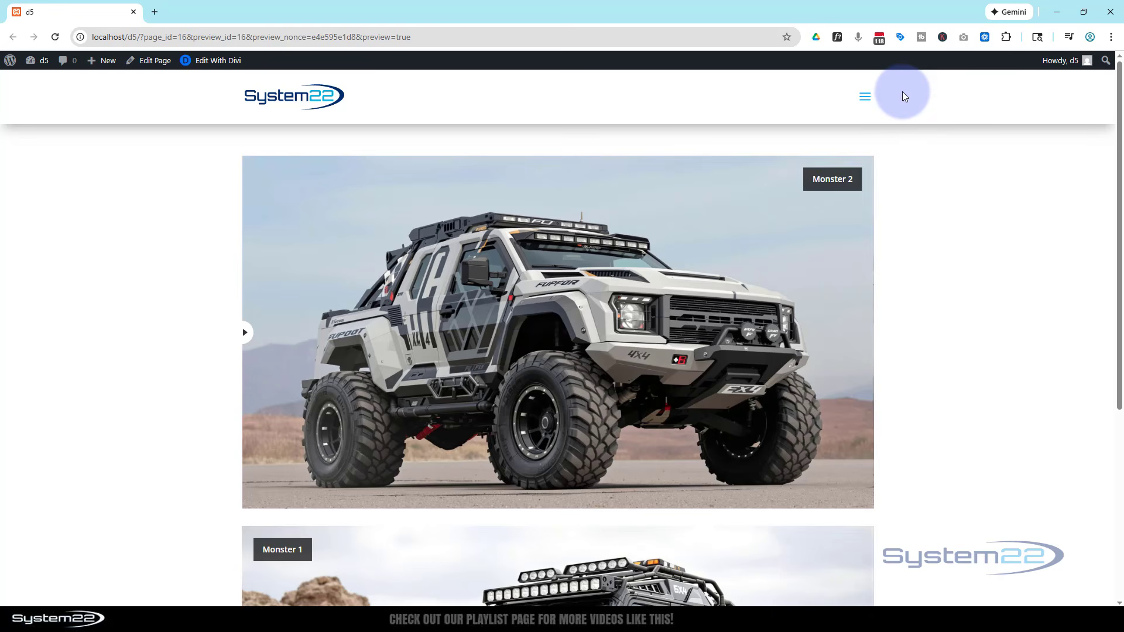
# - Preview the page at iPad Air dimensions and test opening and closing the header's dropdown menu there
pyautogui.hotkey('ctrl', 'shift', 'i')
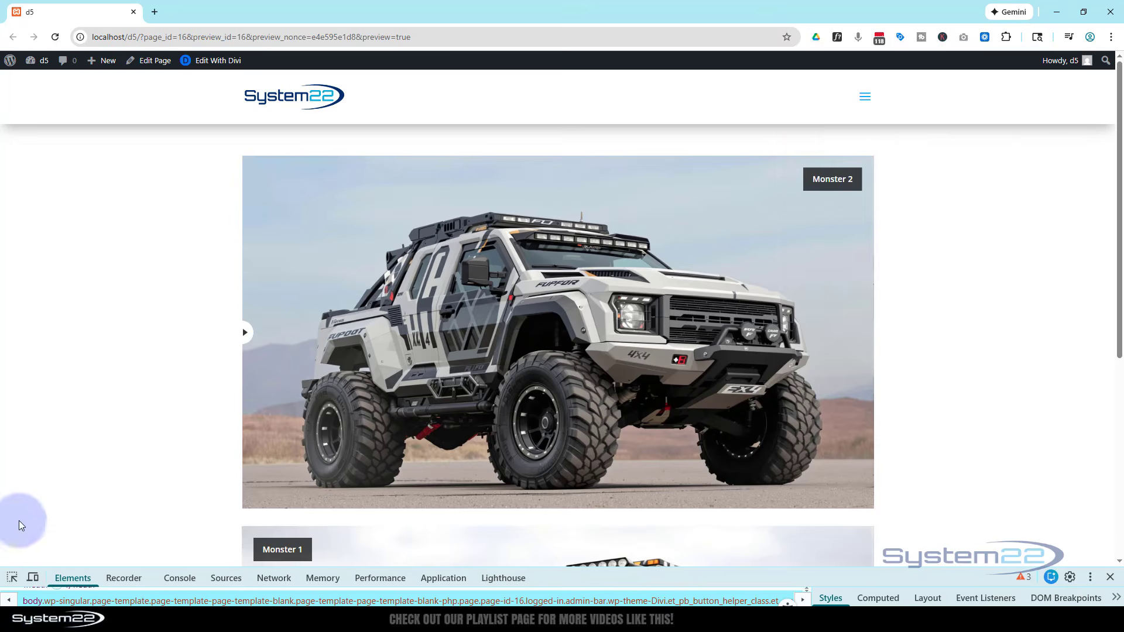
pyautogui.click(33, 579)
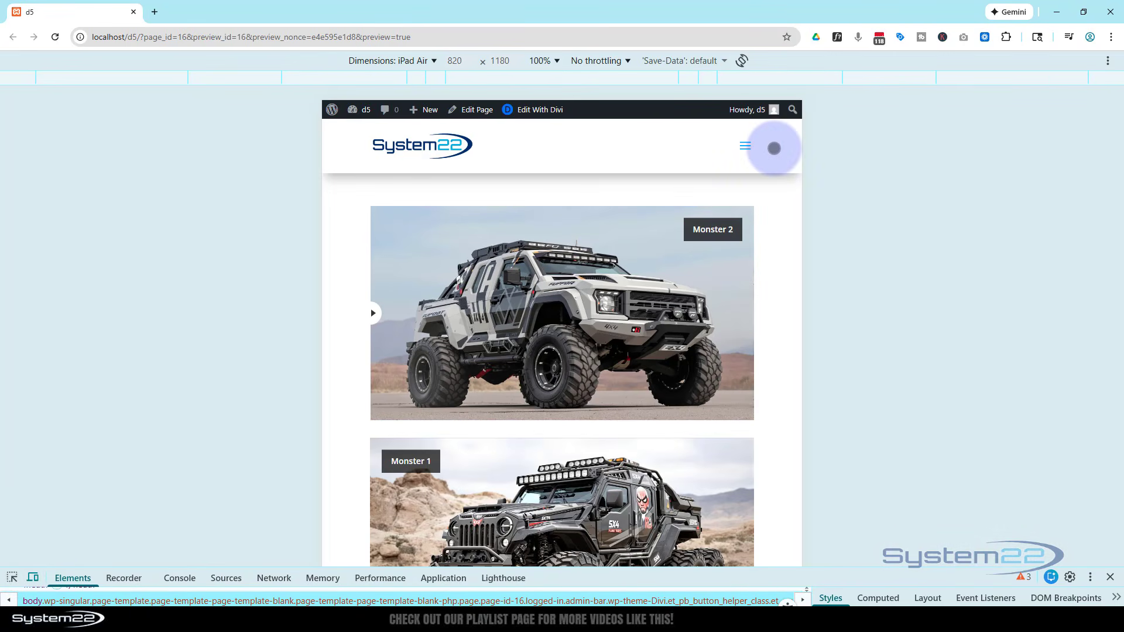
pyautogui.click(744, 146)
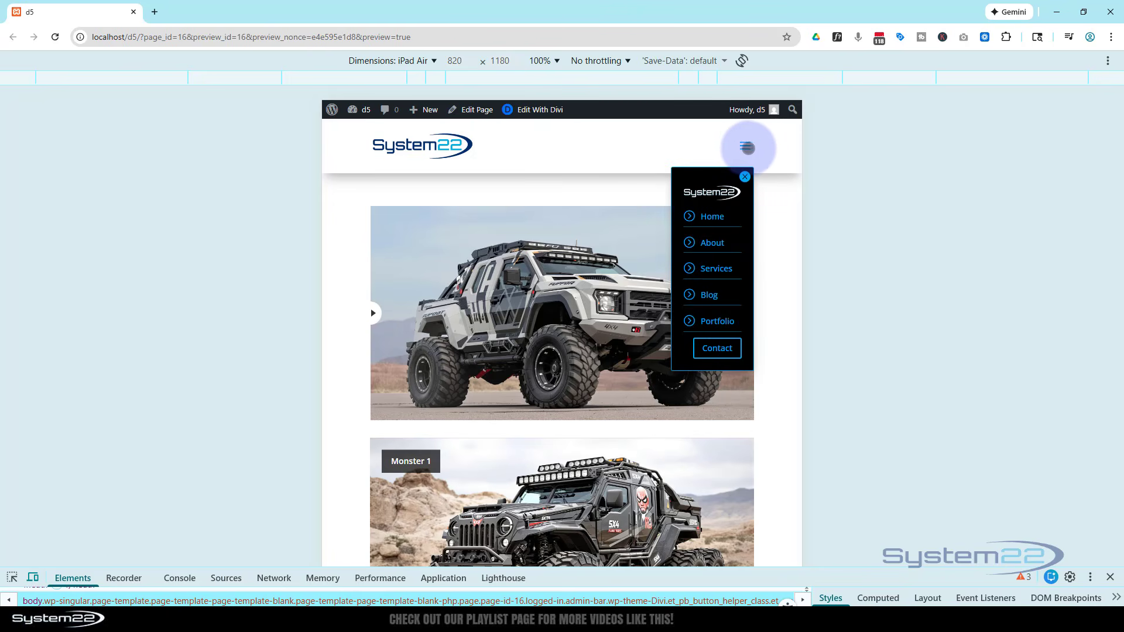
pyautogui.click(753, 145)
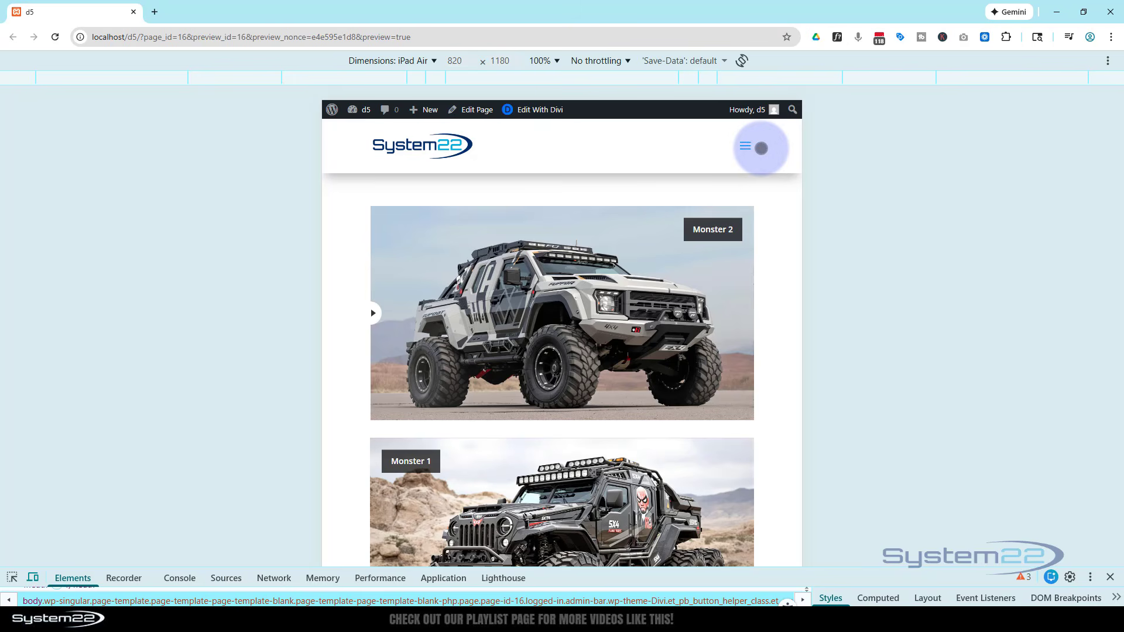
pyautogui.click(745, 145)
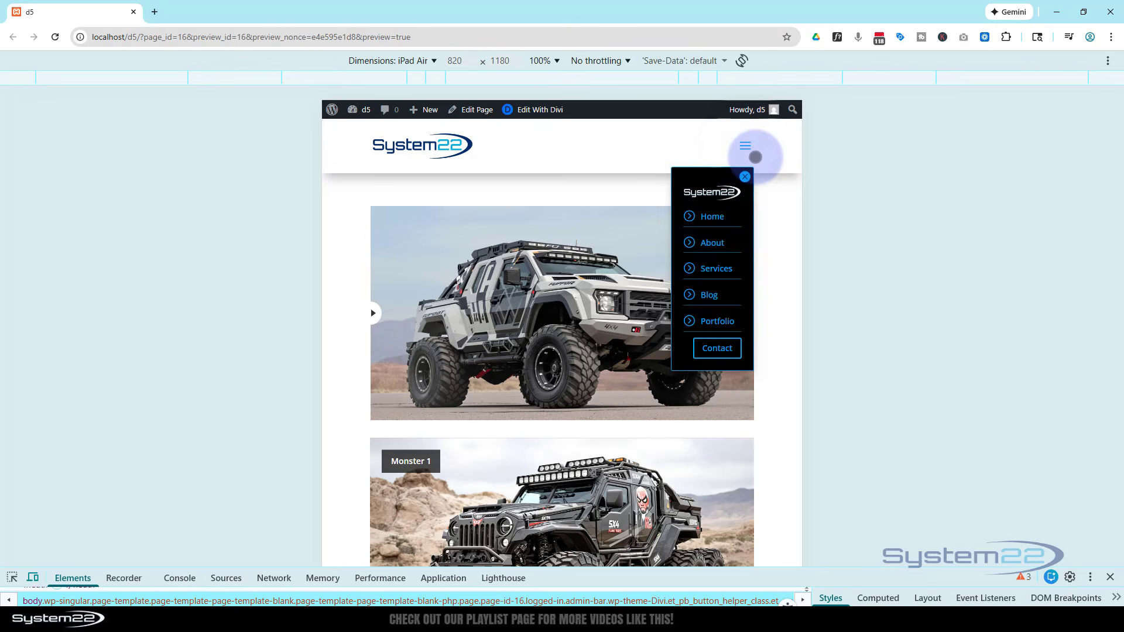
pyautogui.click(755, 156)
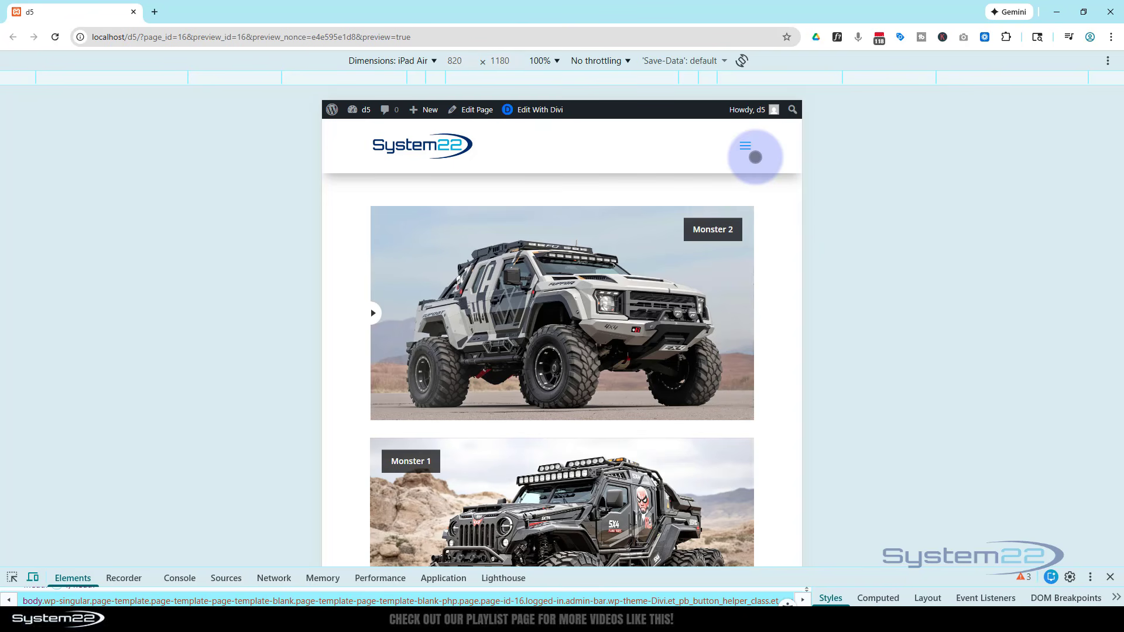
pyautogui.click(1108, 577)
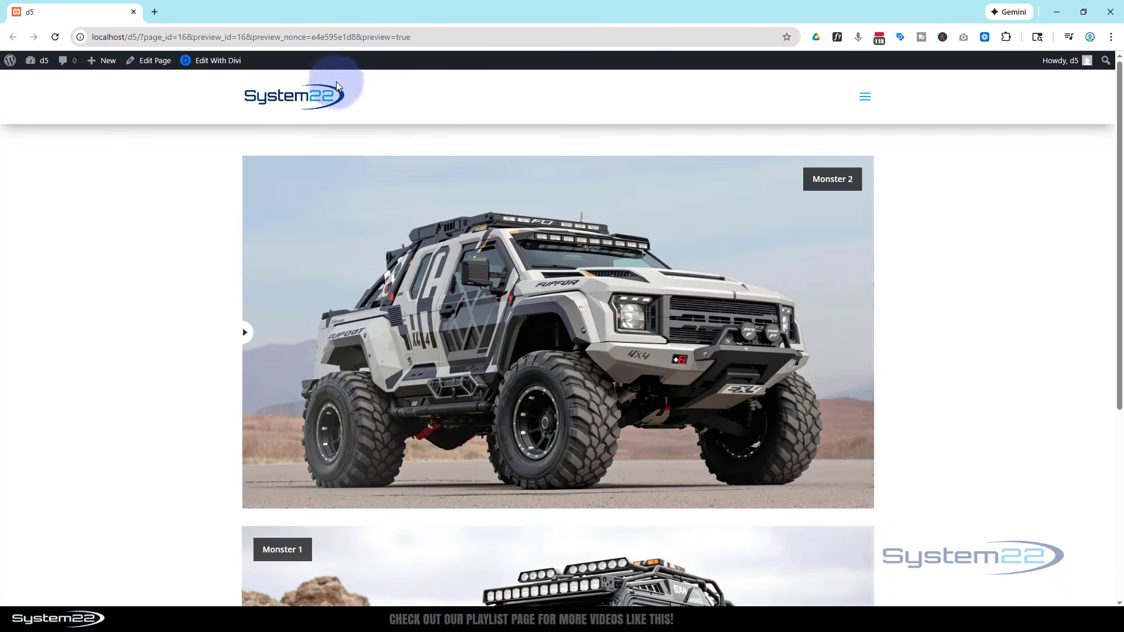
# - Create a new page in a separate browser tab and title it "dropdown"
pyautogui.moveTo(106, 64)
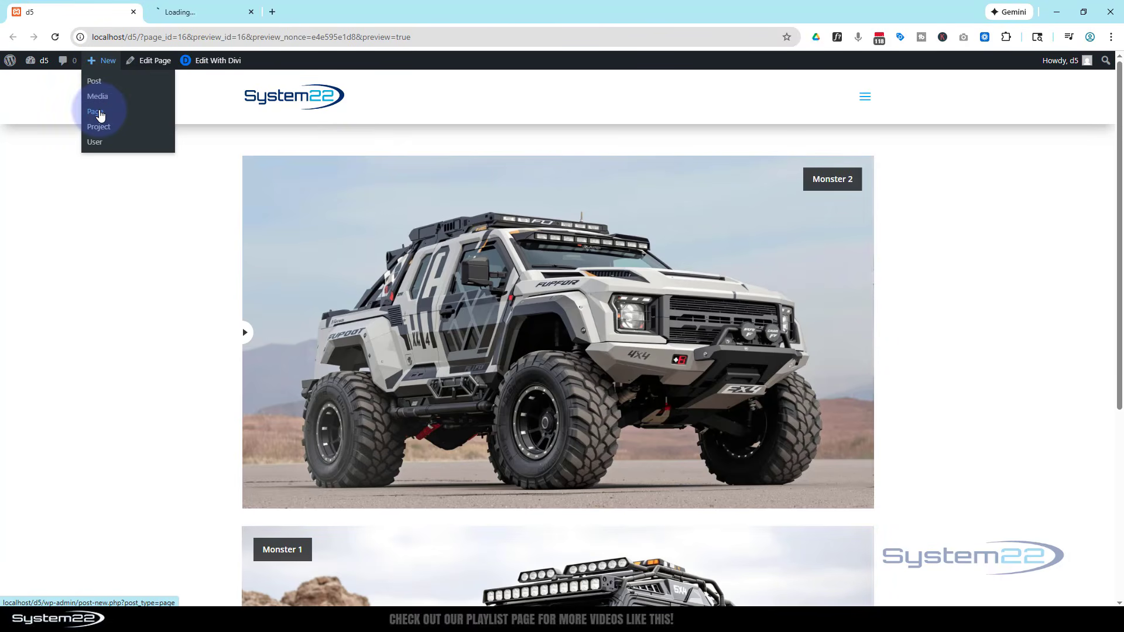
pyautogui.click(192, 13)
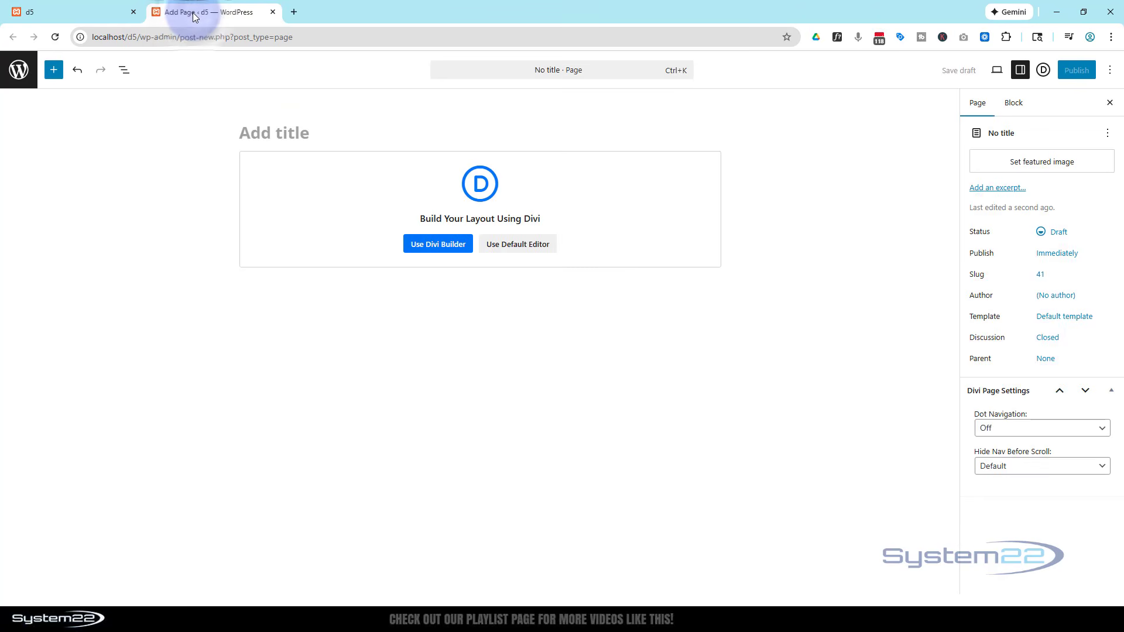
pyautogui.write('dropdo')
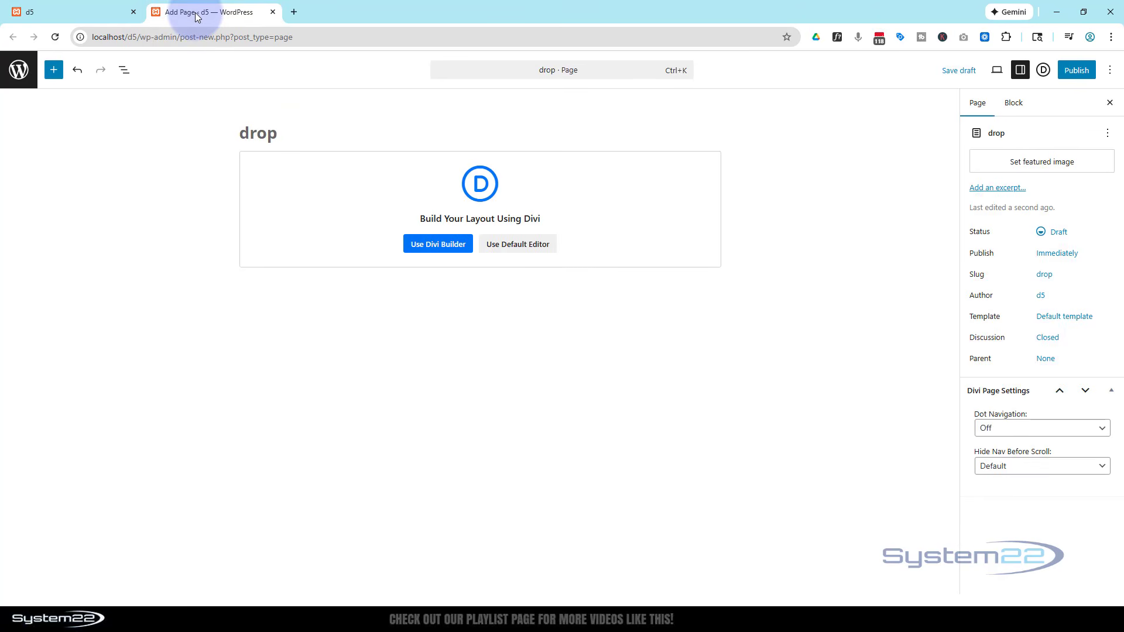
pyautogui.write('wn')
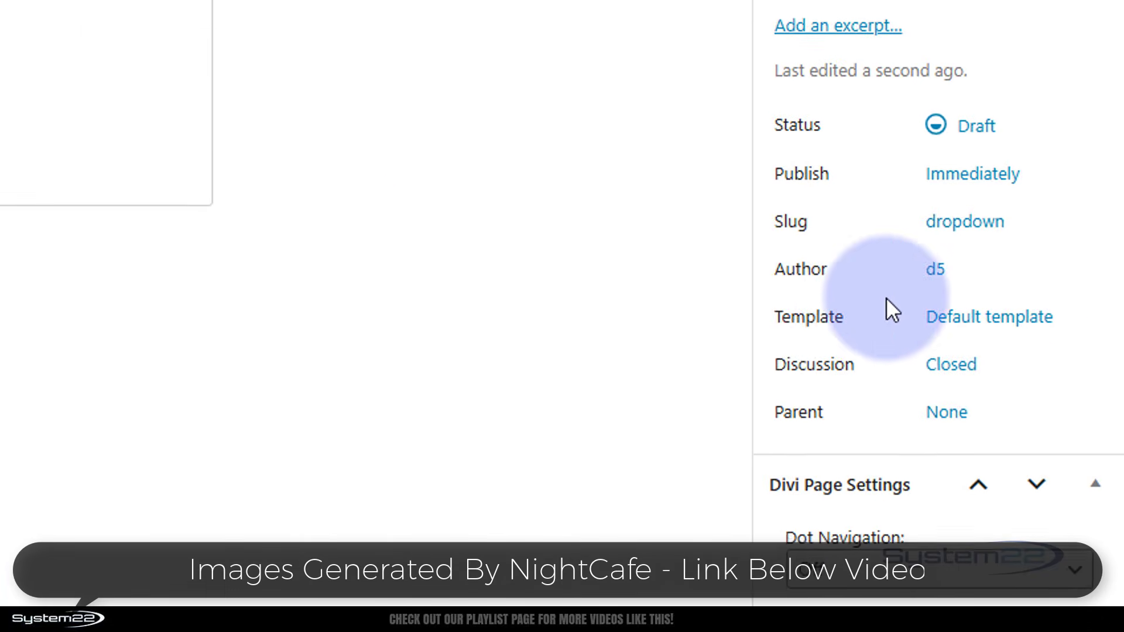
# - Set the page's template to Blank Page
pyautogui.click(973, 318)
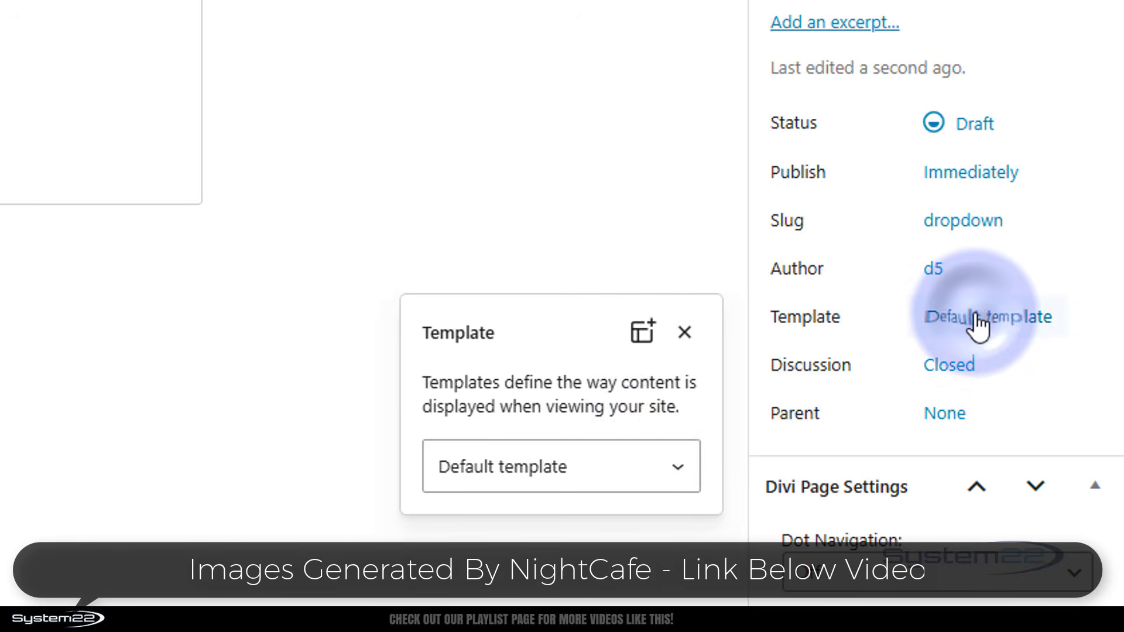
pyautogui.click(673, 470)
pyautogui.click(493, 541)
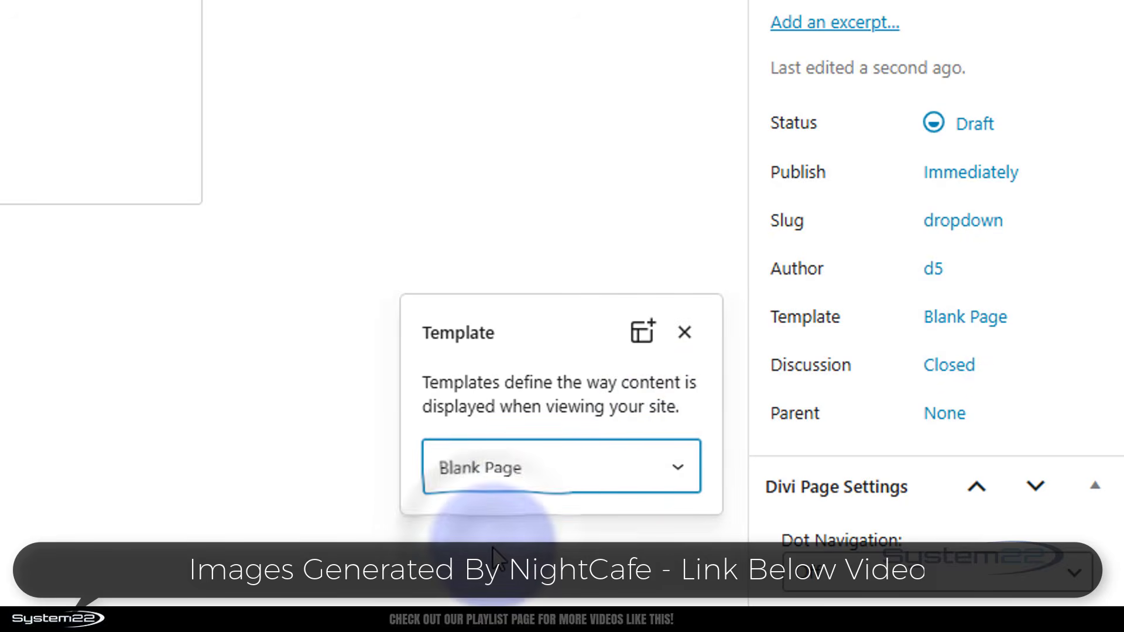
pyautogui.click(601, 135)
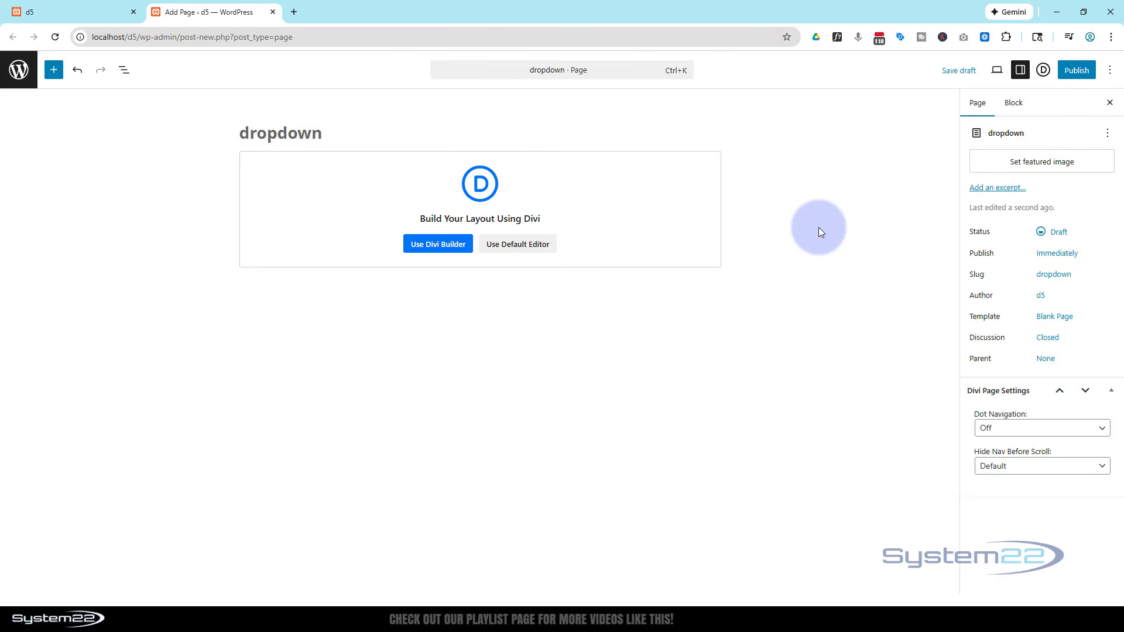
# - Start building the page from scratch with Divi Builder and insert a row of two equal columns
pyautogui.click(432, 244)
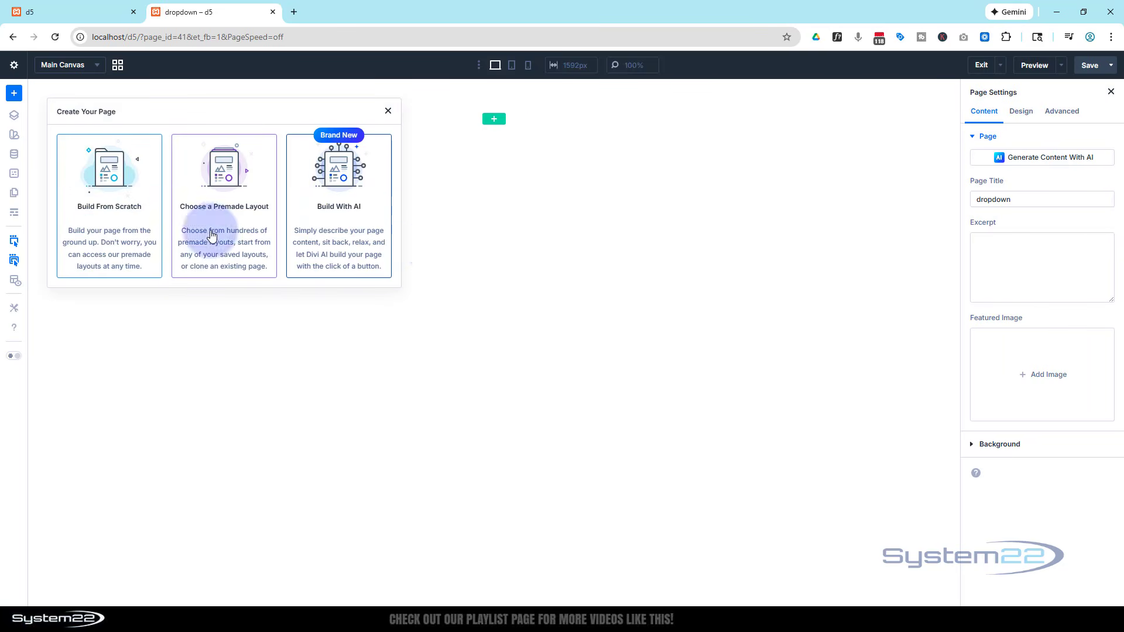
pyautogui.click(112, 210)
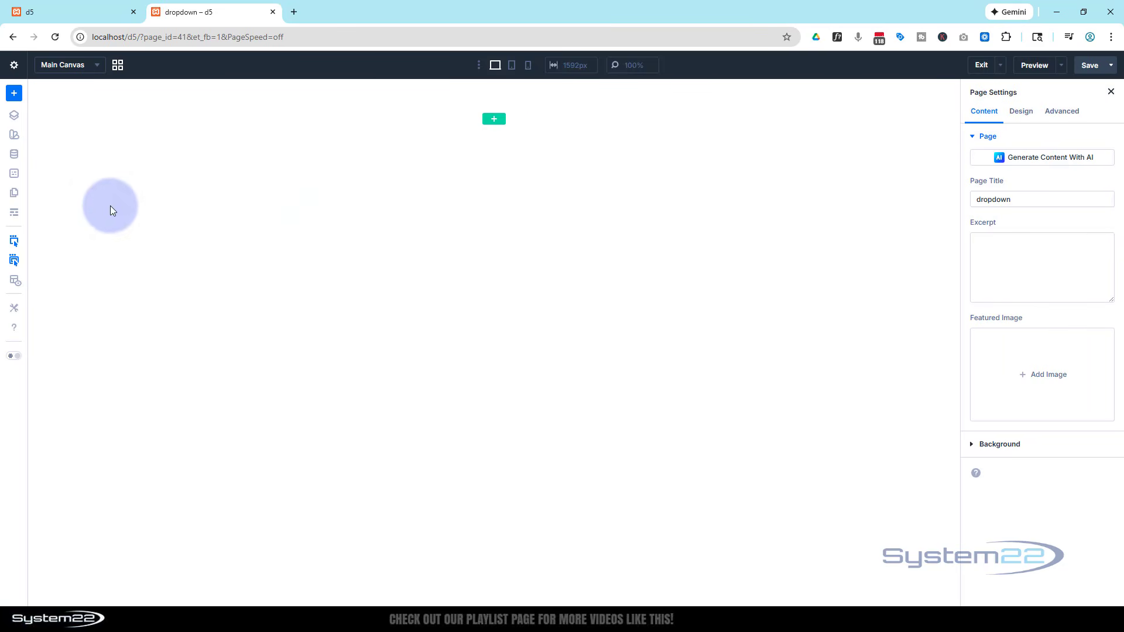
pyautogui.click(126, 107)
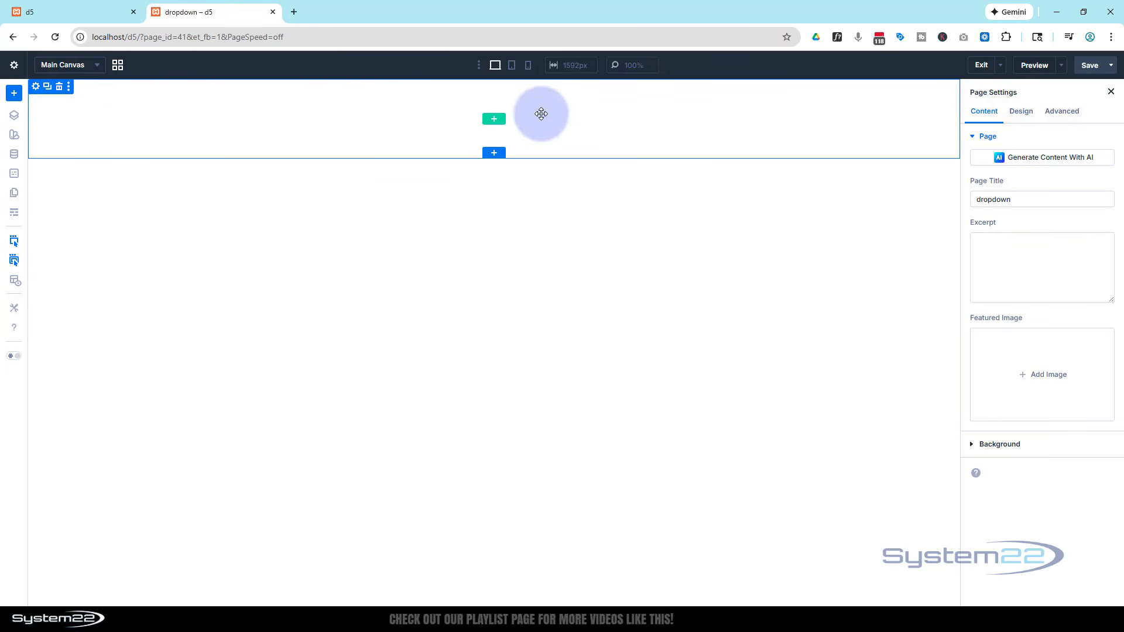
pyautogui.click(493, 119)
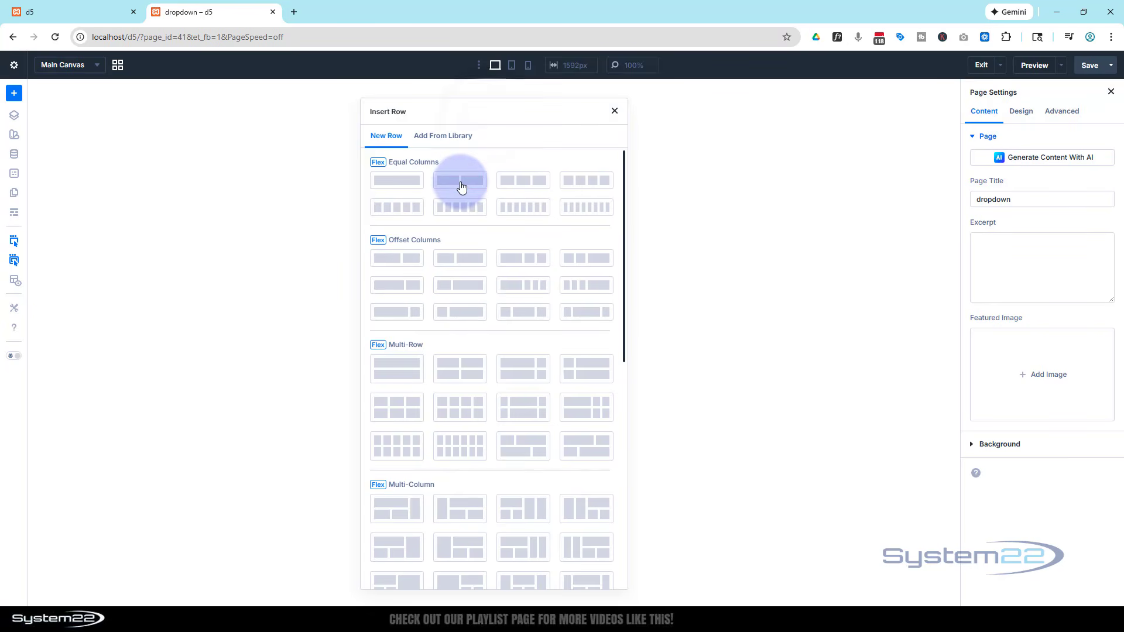
pyautogui.click(461, 182)
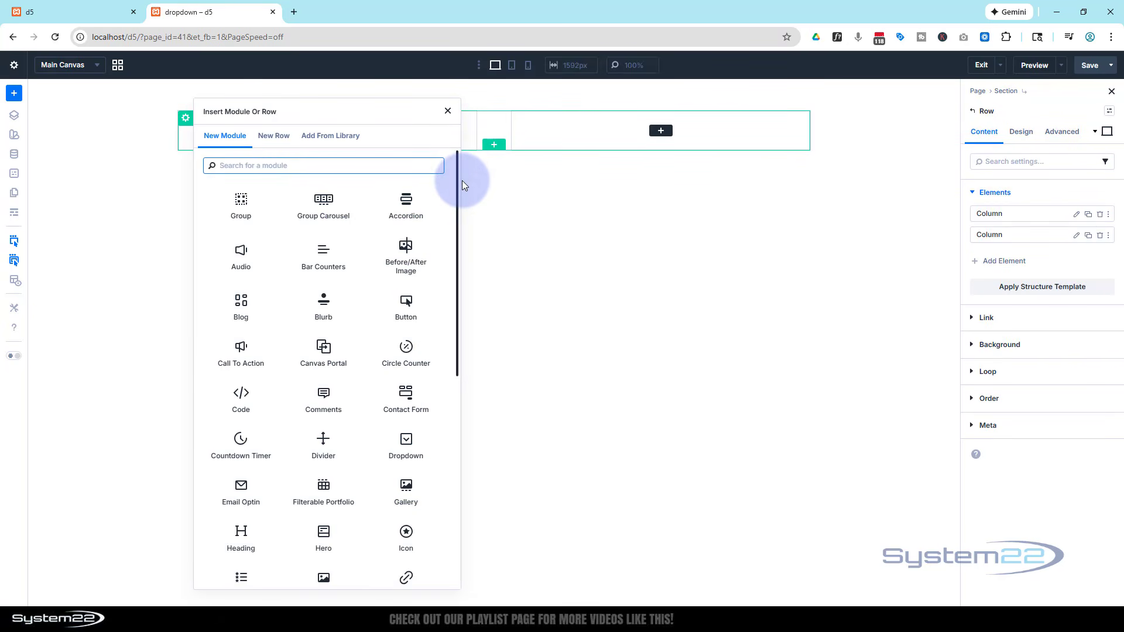
# - Add an Image module to the first column, using the System22 logo system22-ng-100.png from the media library
pyautogui.scroll(-5, 336, 252)
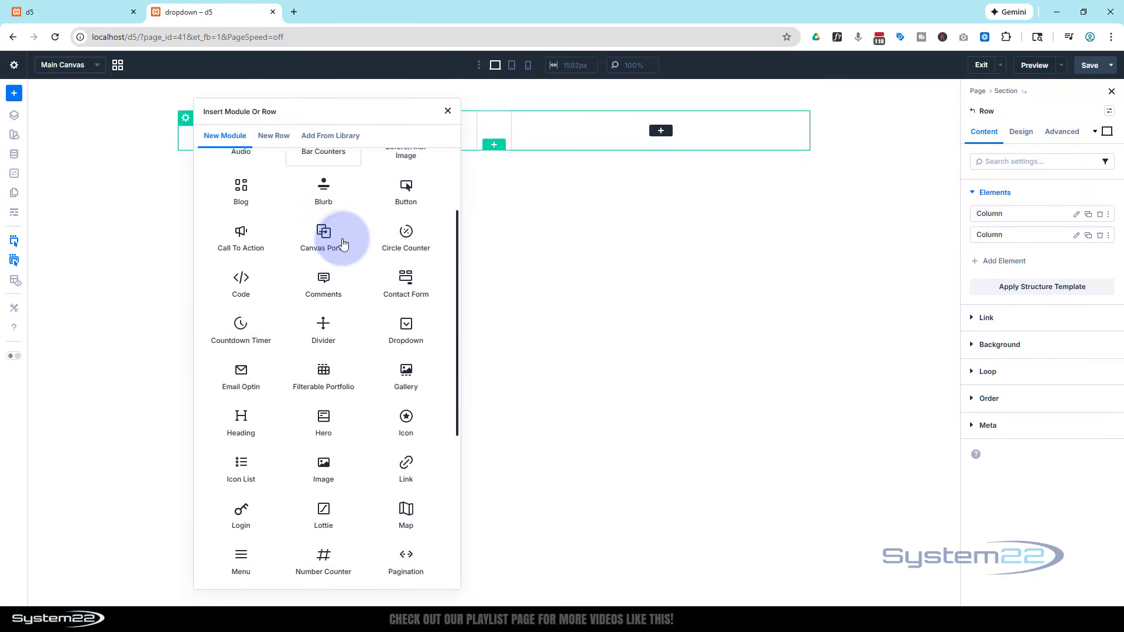
pyautogui.click(324, 288)
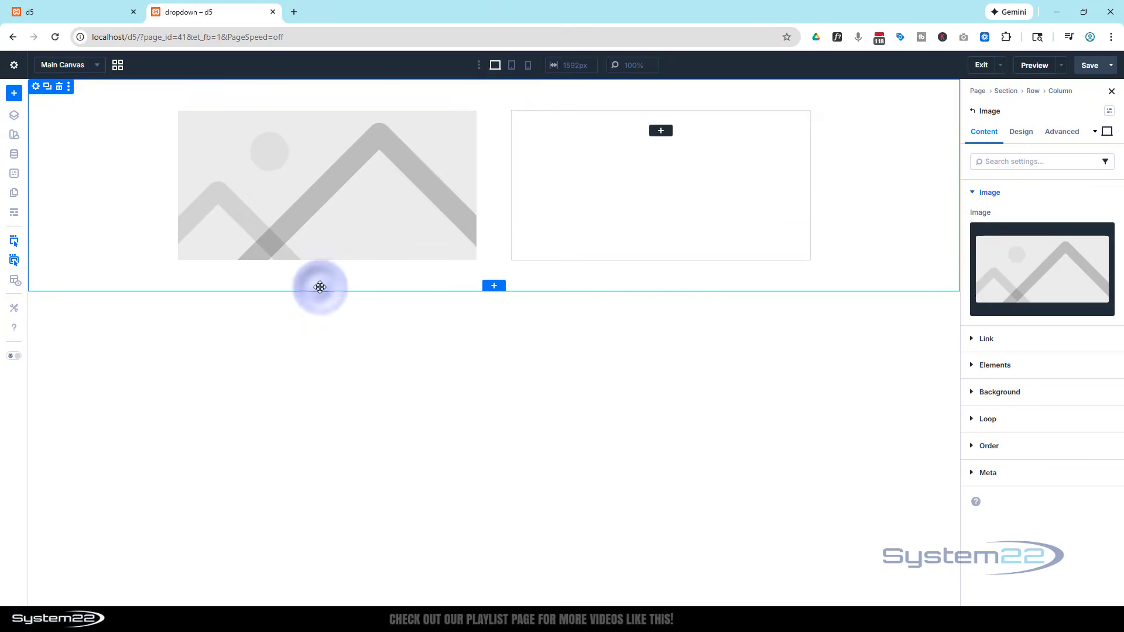
pyautogui.click(1006, 282)
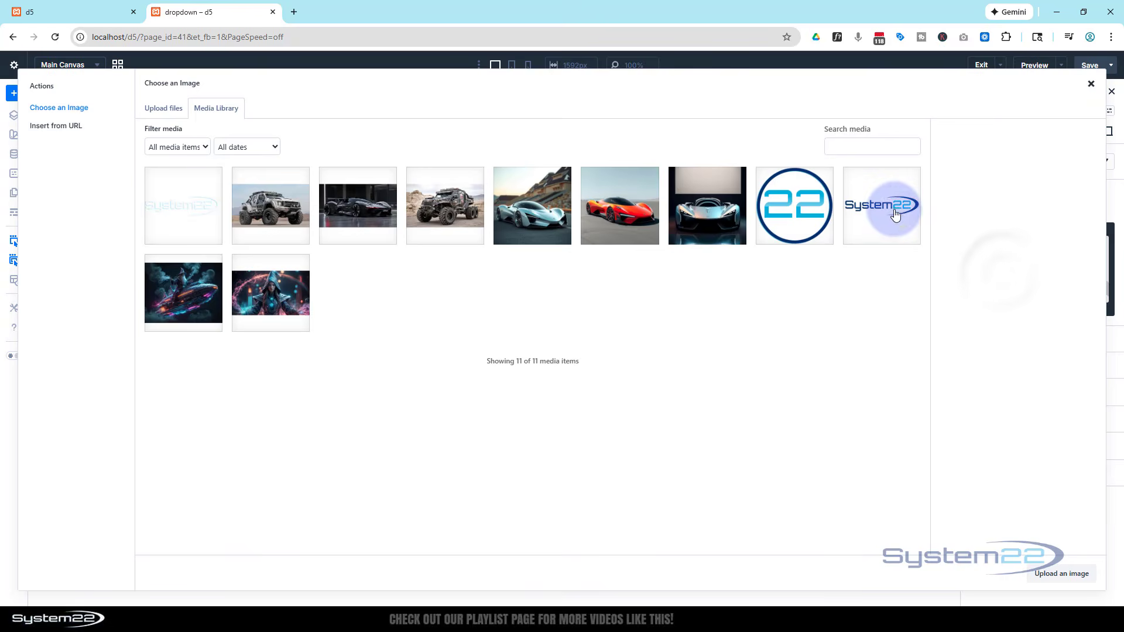
pyautogui.click(882, 206)
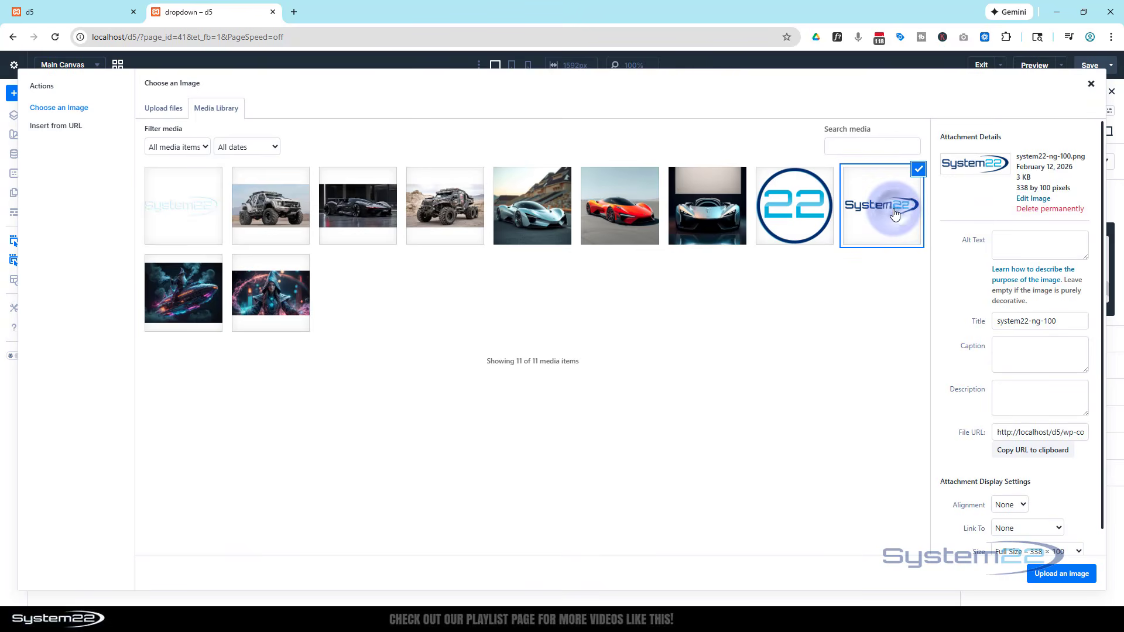
pyautogui.click(1061, 574)
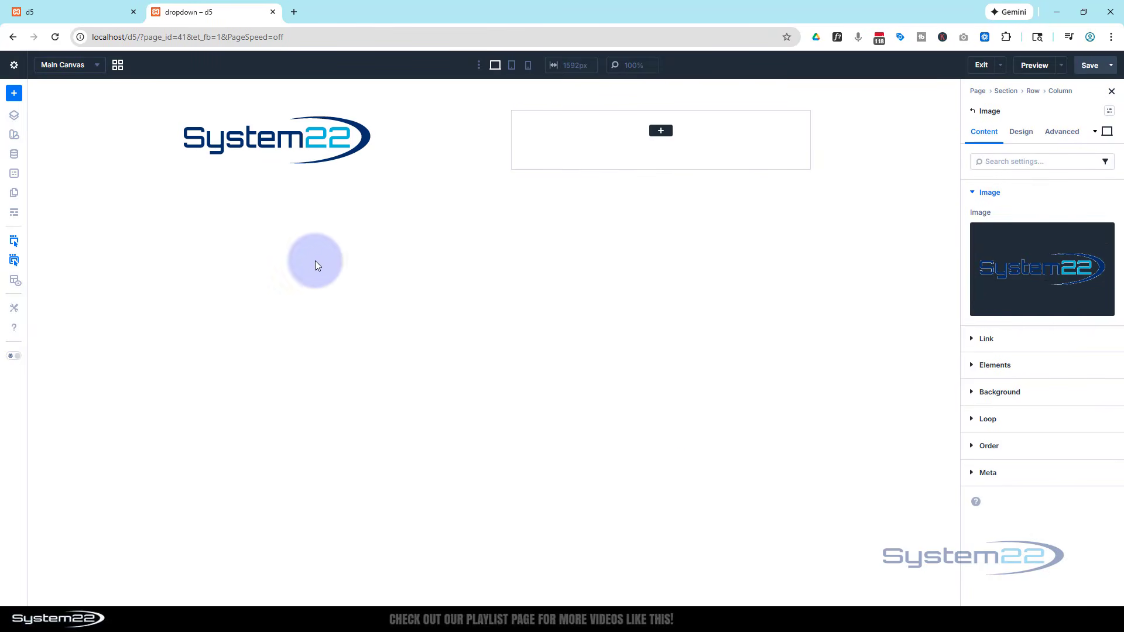
# - Set the logo image's width to 180 px in its sizing settings
pyautogui.click(1022, 133)
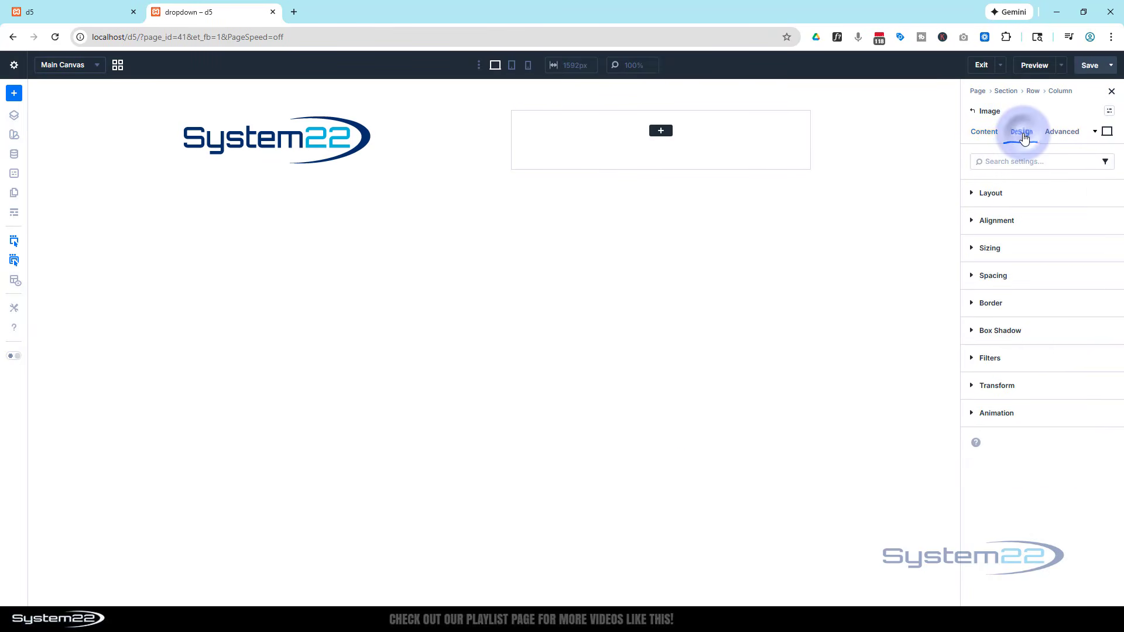
pyautogui.click(1048, 249)
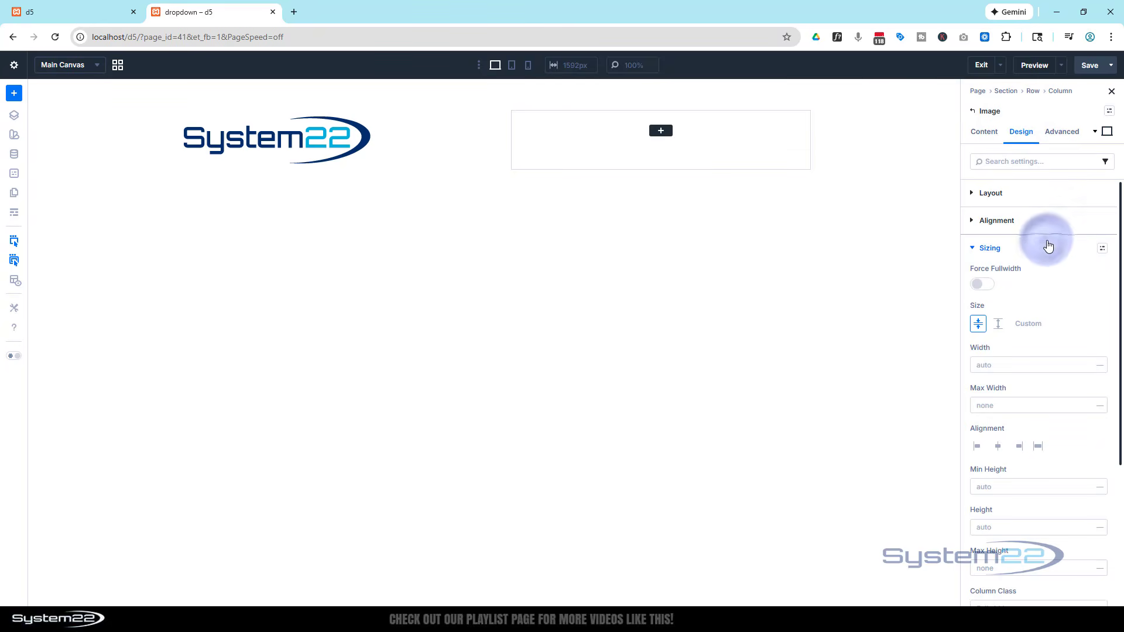
pyautogui.click(987, 364)
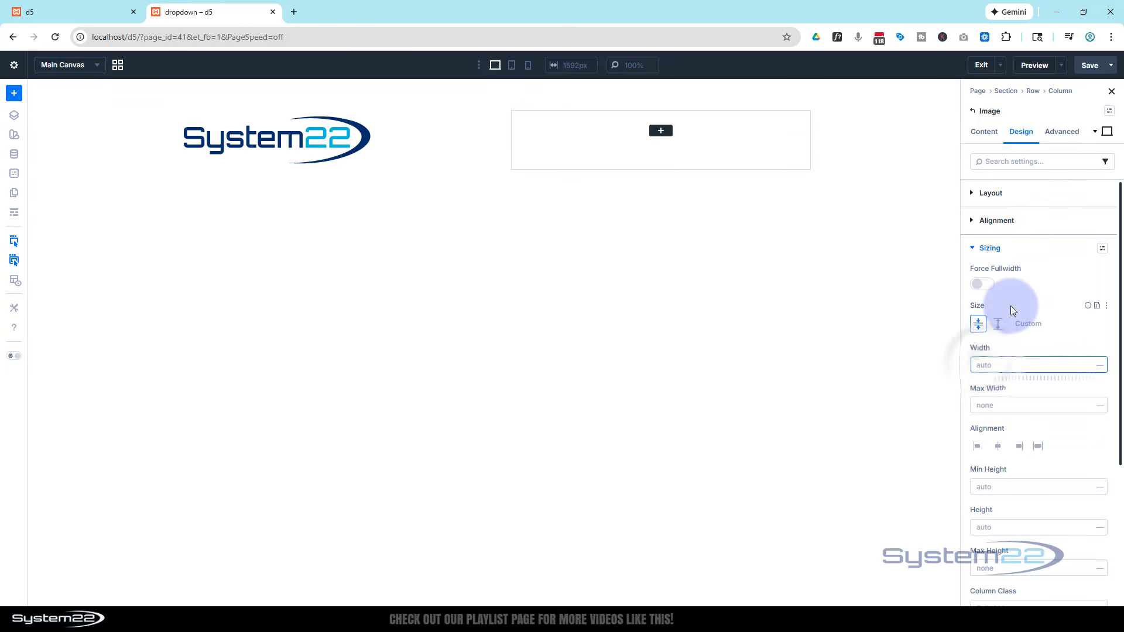
pyautogui.write('180')
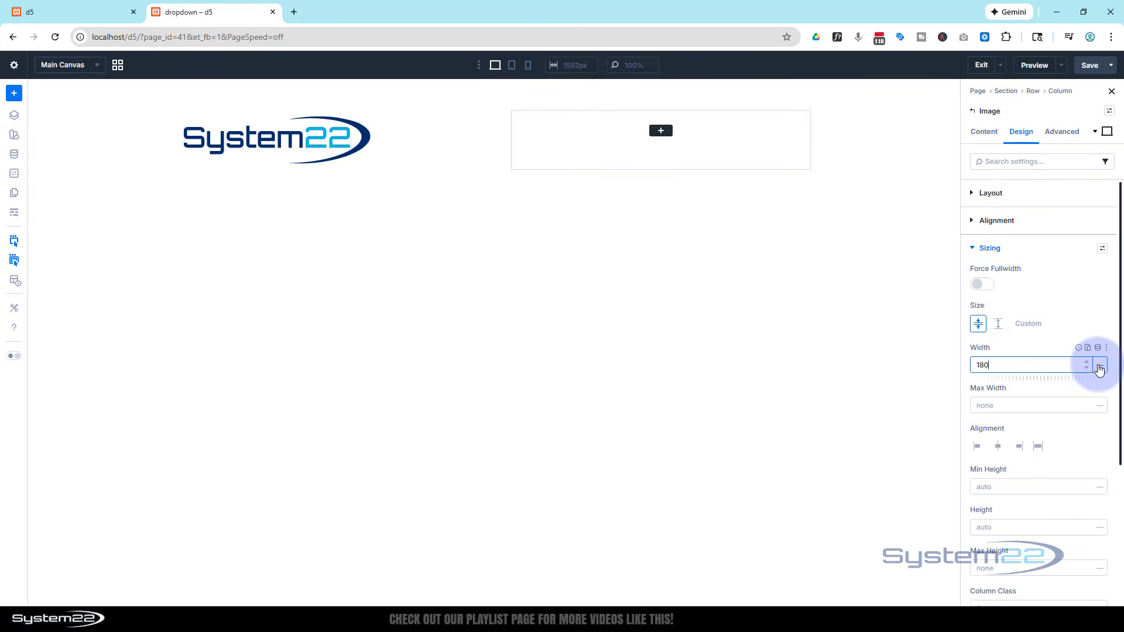
pyautogui.click(1100, 367)
pyautogui.click(1098, 364)
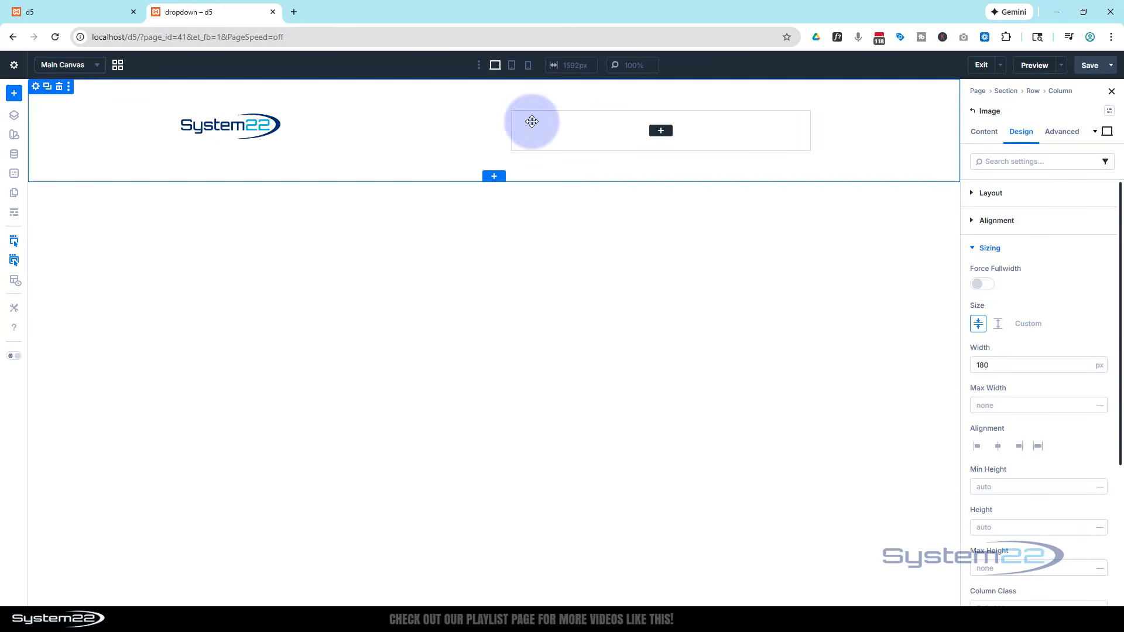
# - Add an Icon module to the empty second column and choose the plain three-line hamburger icon found by searching "menu"
pyautogui.click(661, 131)
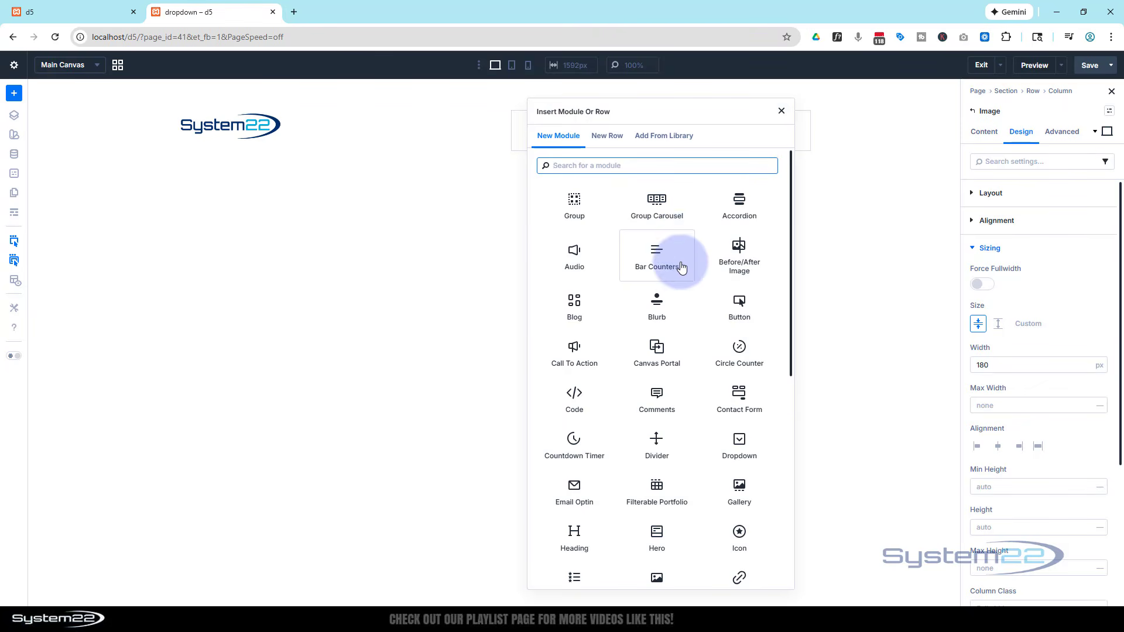
pyautogui.scroll(-2, 676, 266)
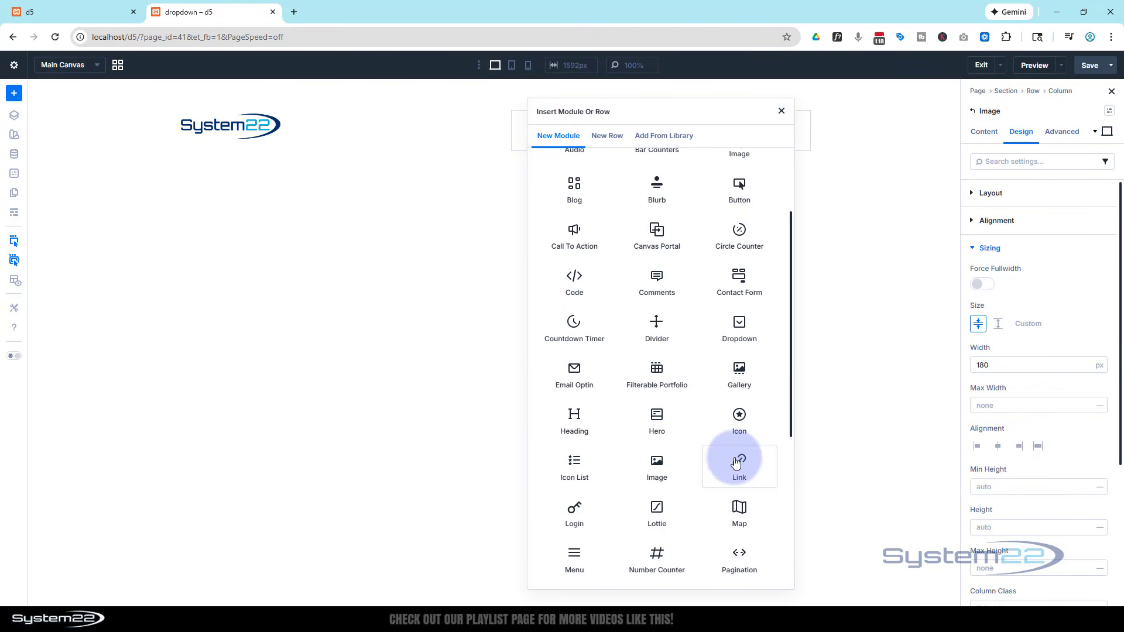
pyautogui.scroll(2, 615, 386)
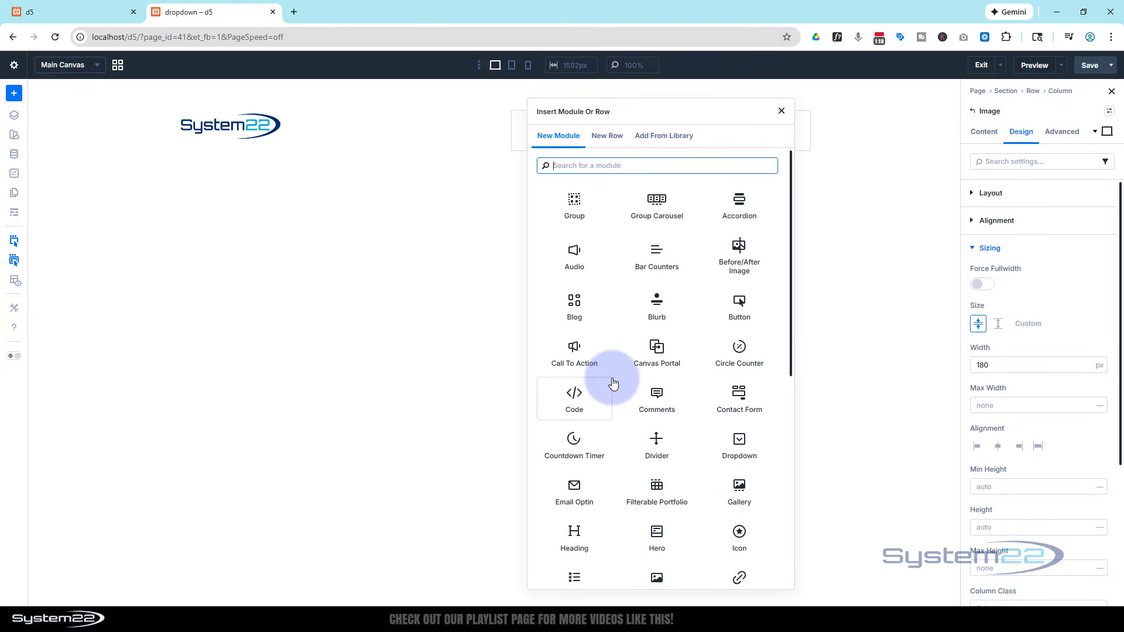
pyautogui.click(738, 532)
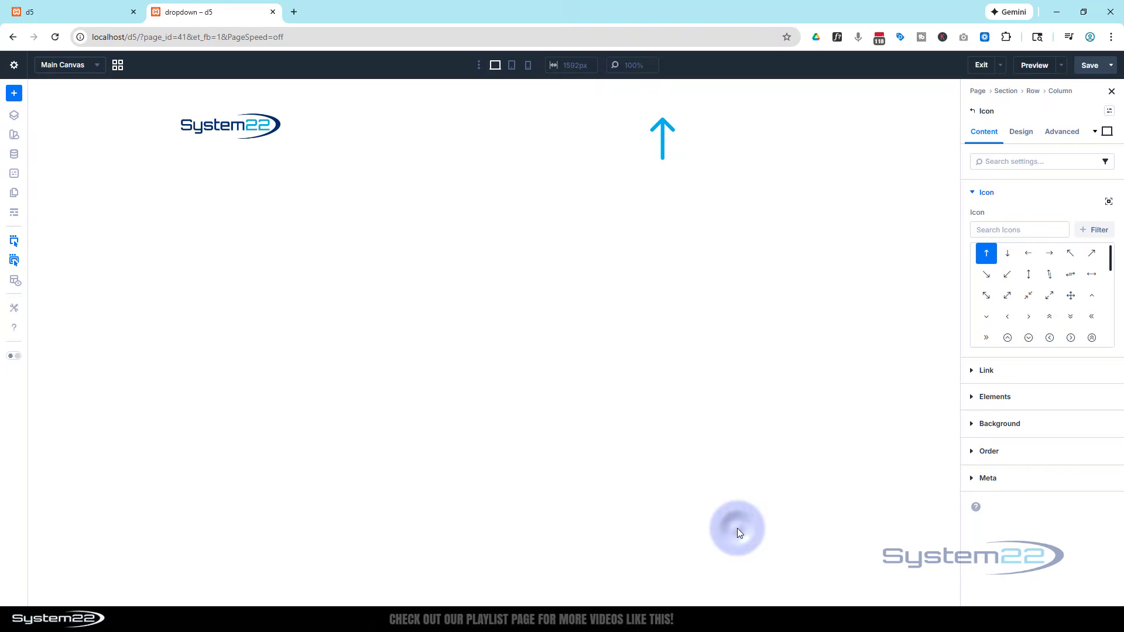
pyautogui.click(1005, 229)
pyautogui.write('m')
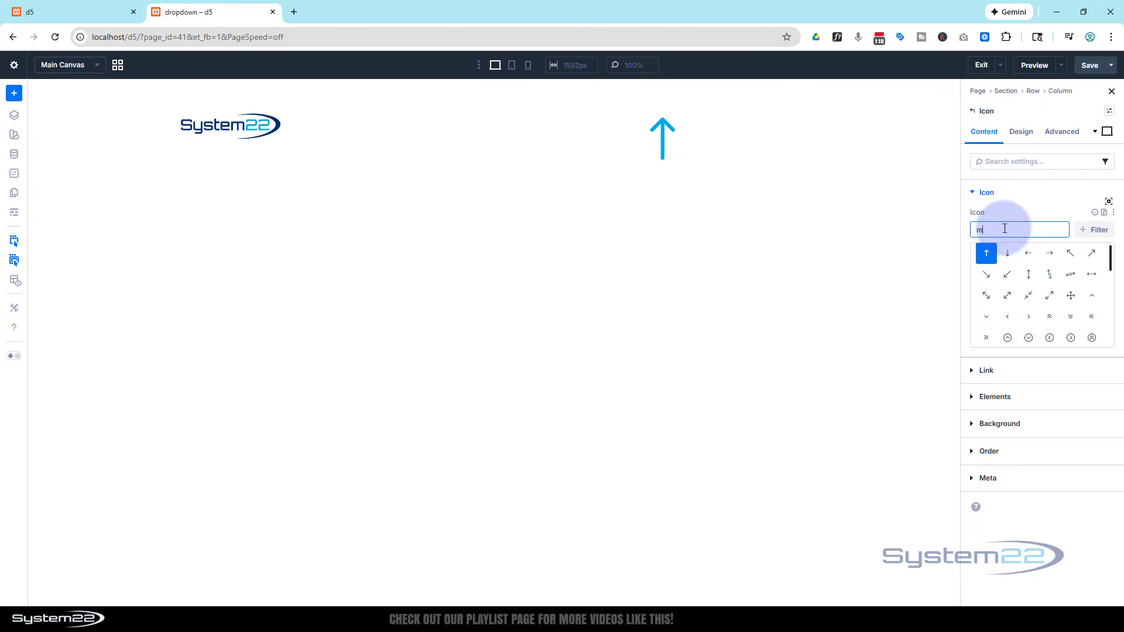
pyautogui.write('enu')
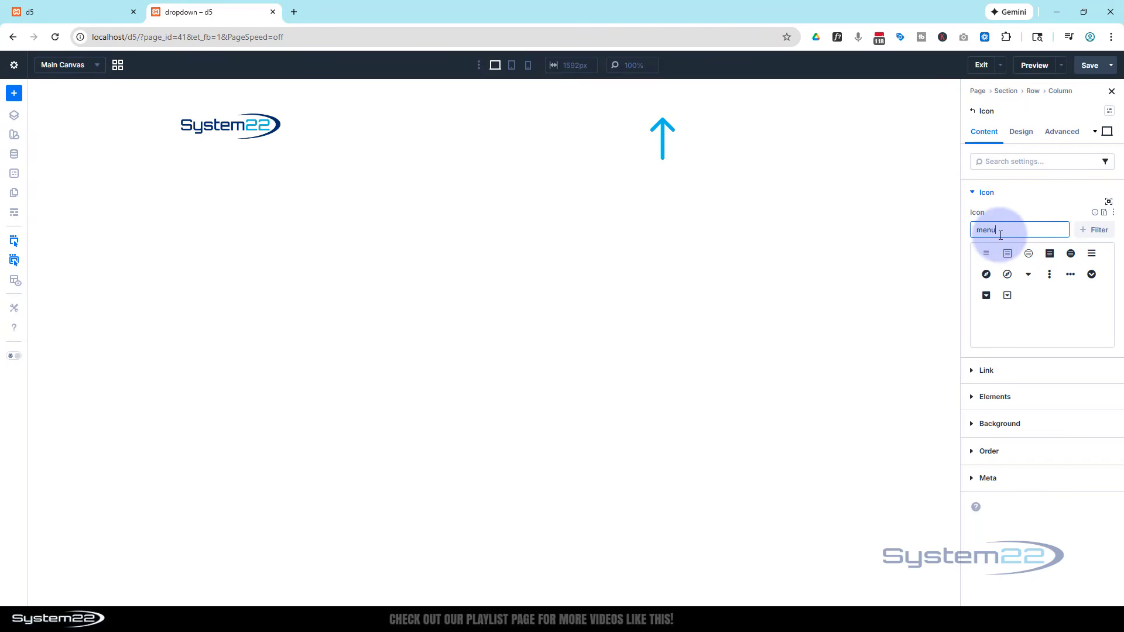
pyautogui.click(986, 253)
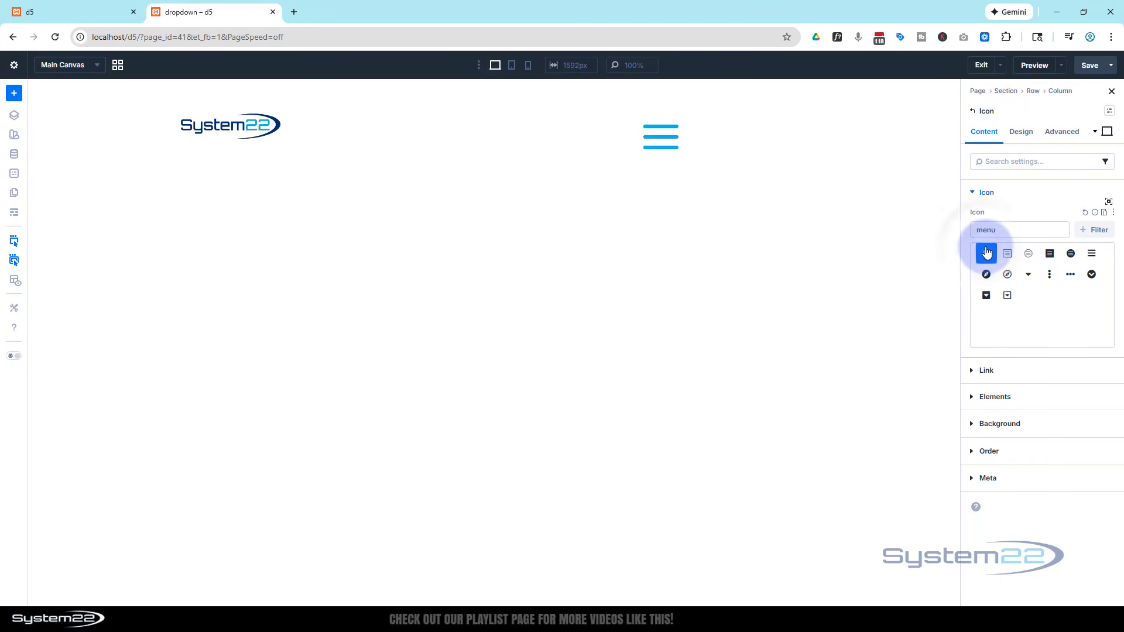
# - Set the hamburger icon's size to 30 px
pyautogui.click(1028, 132)
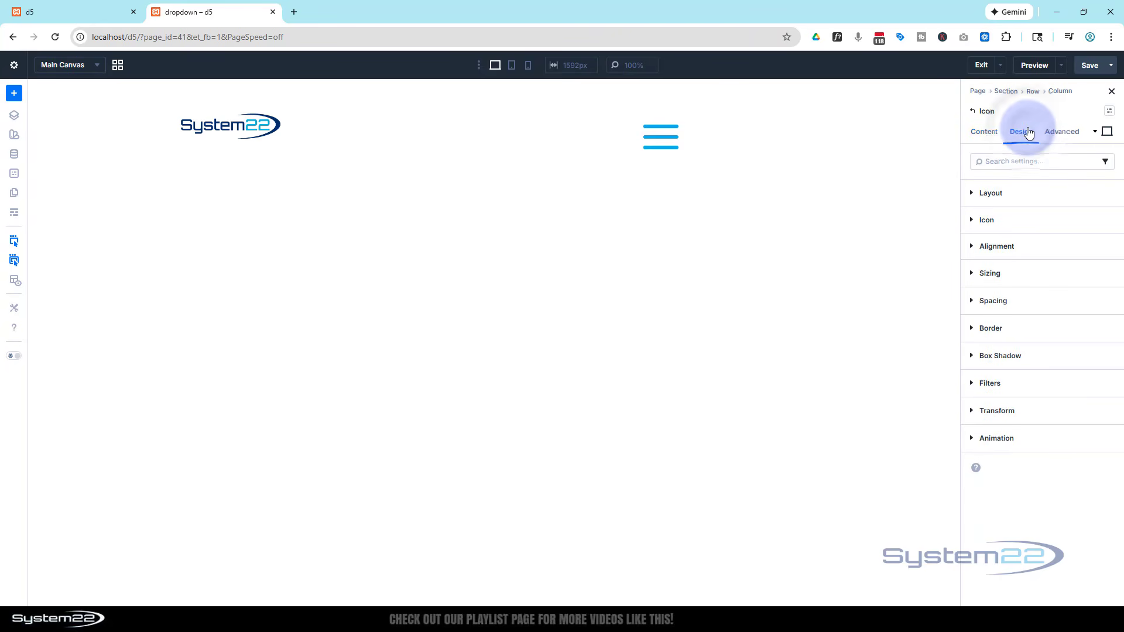
pyautogui.click(997, 227)
pyautogui.click(992, 297)
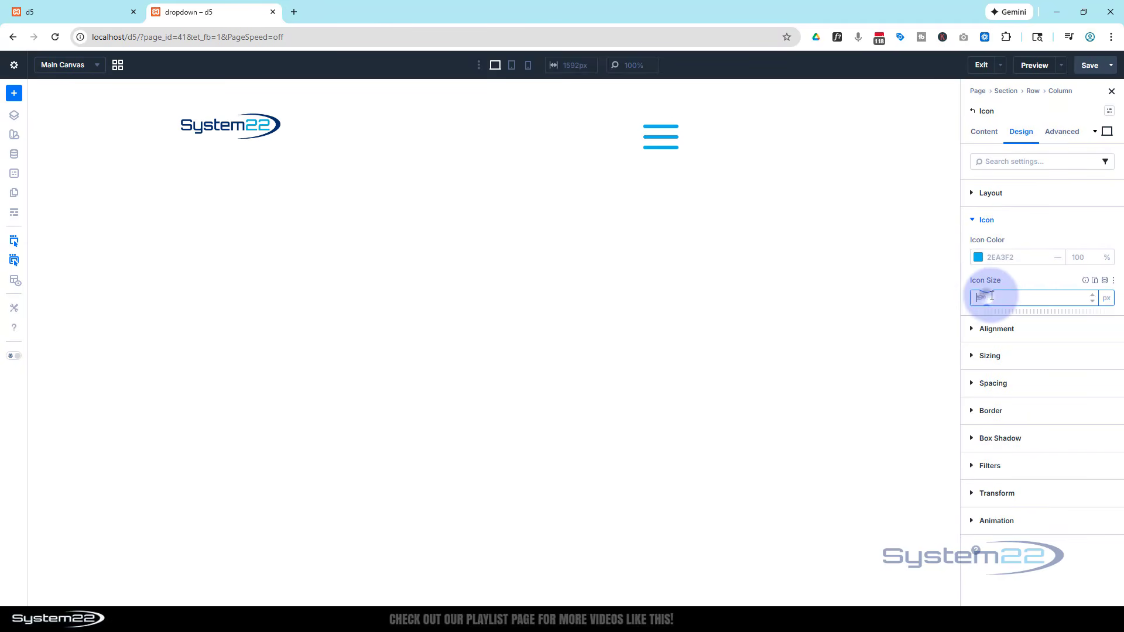
pyautogui.write('30')
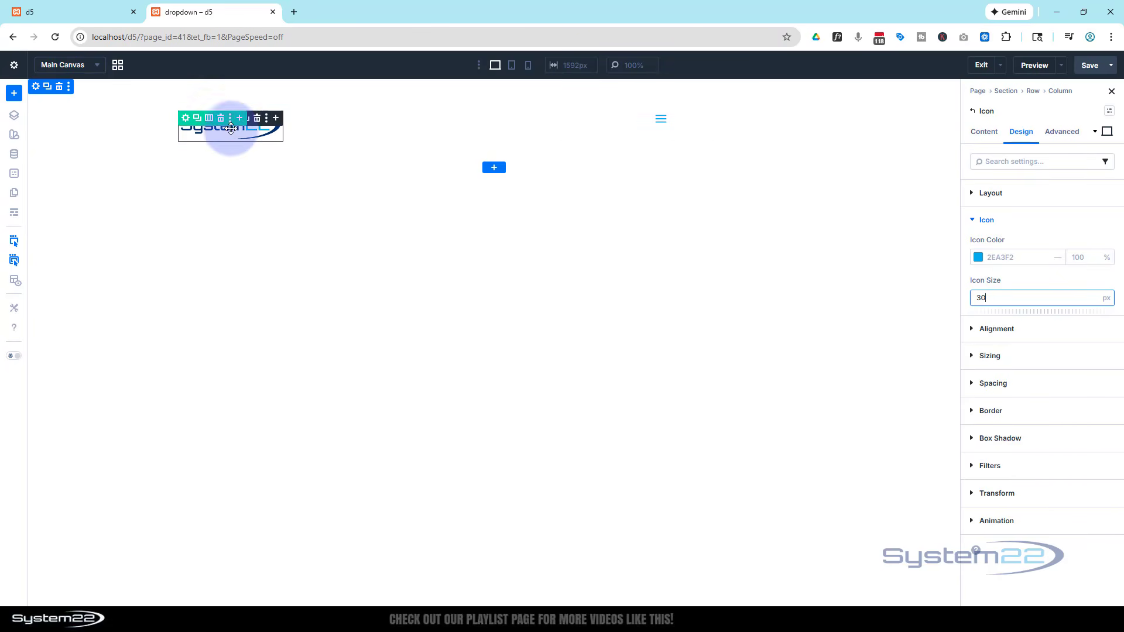
# - Vertically centre the row's items by setting Align Items to center in its layout settings
pyautogui.click(185, 120)
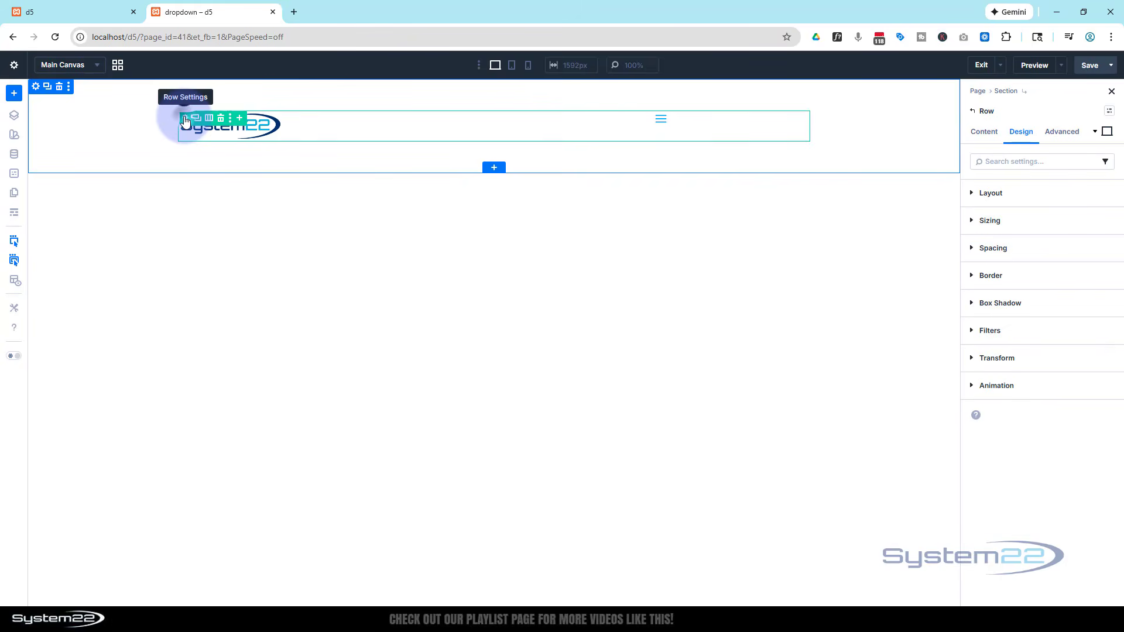
pyautogui.click(985, 113)
pyautogui.click(1022, 133)
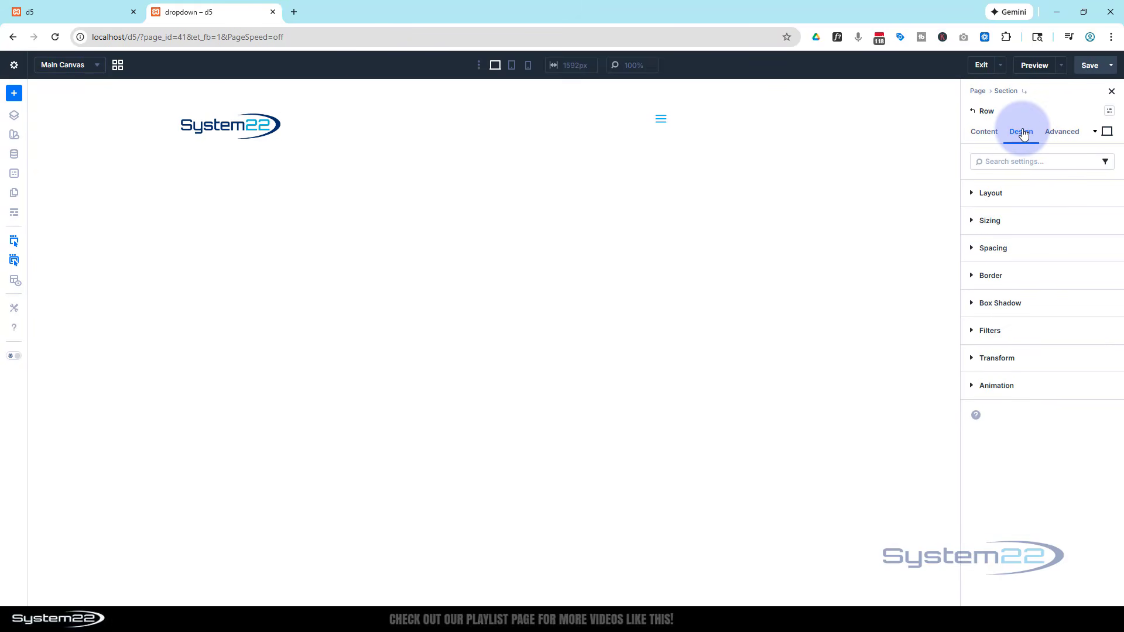
pyautogui.click(972, 193)
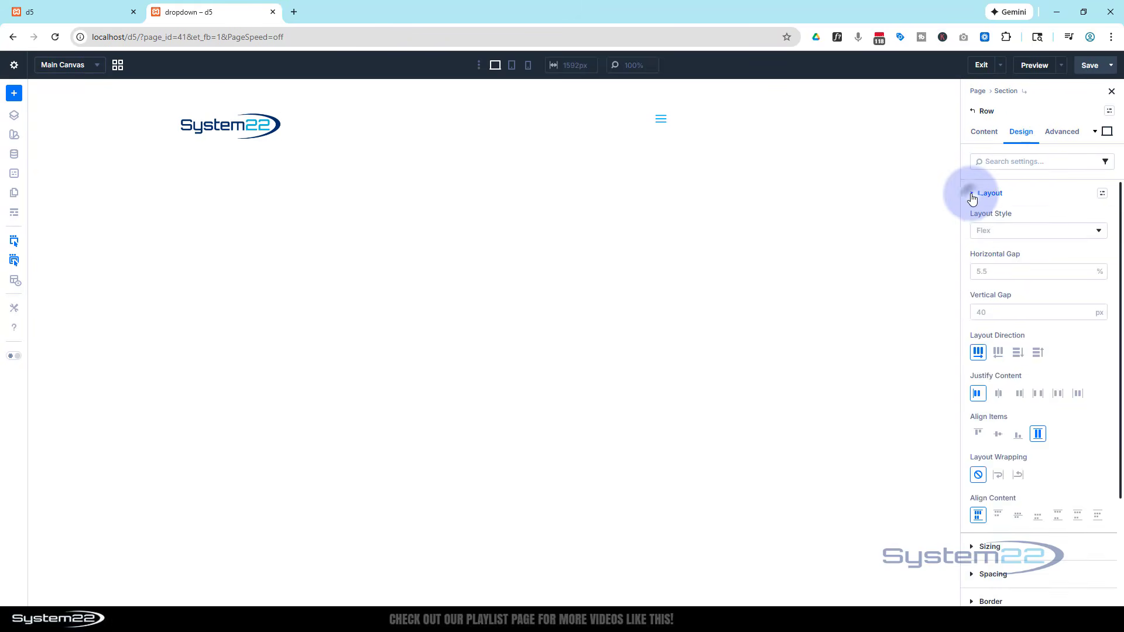
pyautogui.click(1000, 436)
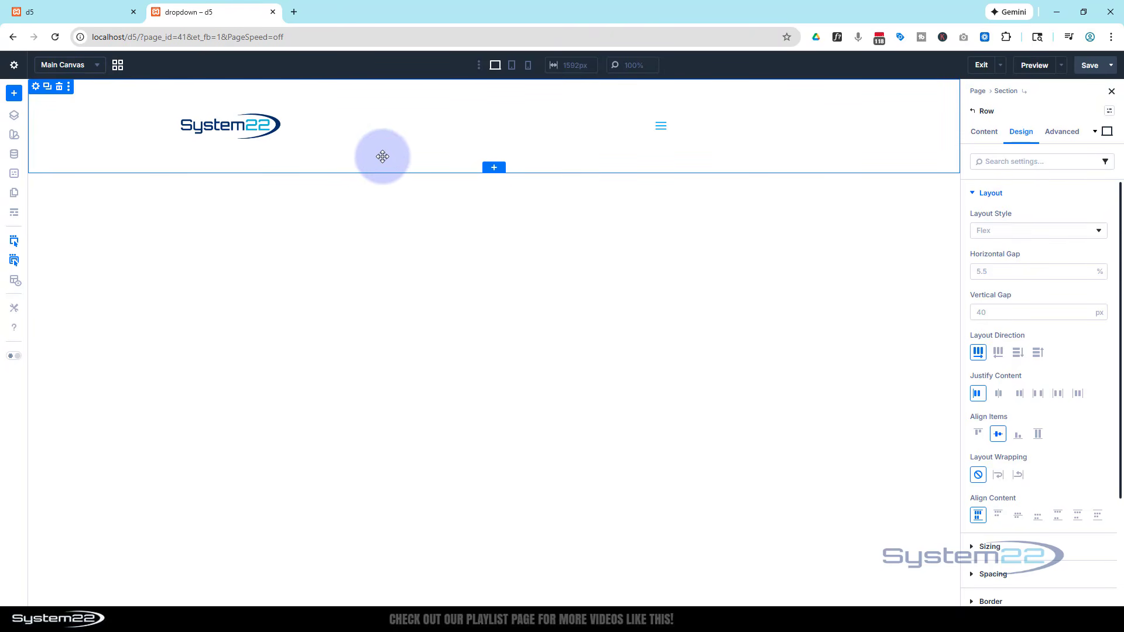
# - Give the header section the box shadow preset that casts a soft shadow below its lower edge
pyautogui.click(36, 89)
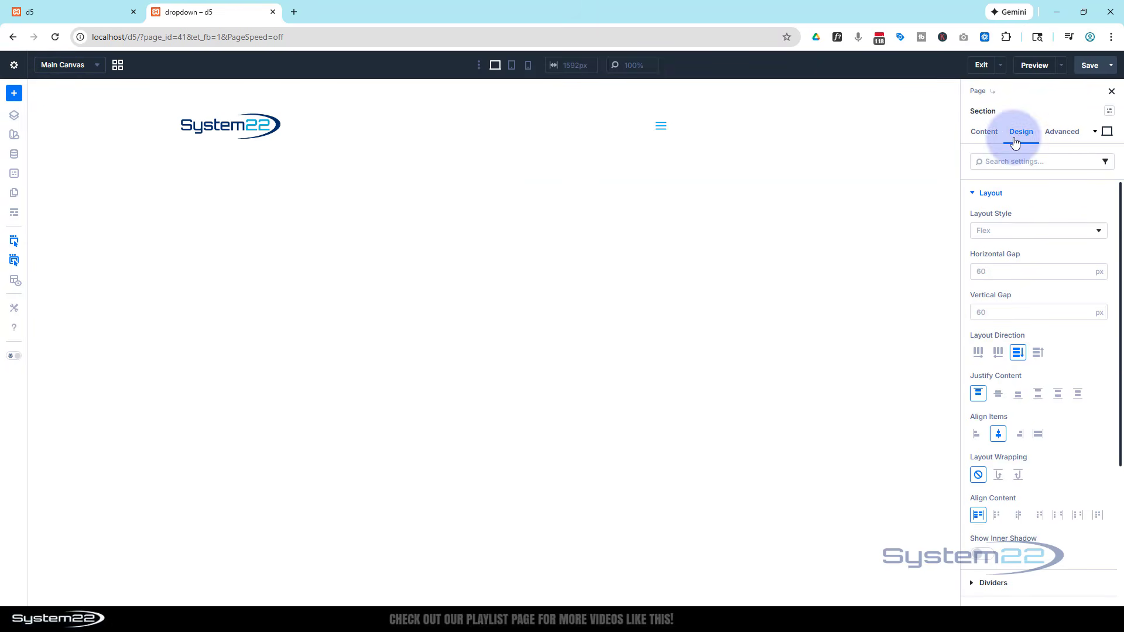
pyautogui.scroll(-4, 1041, 268)
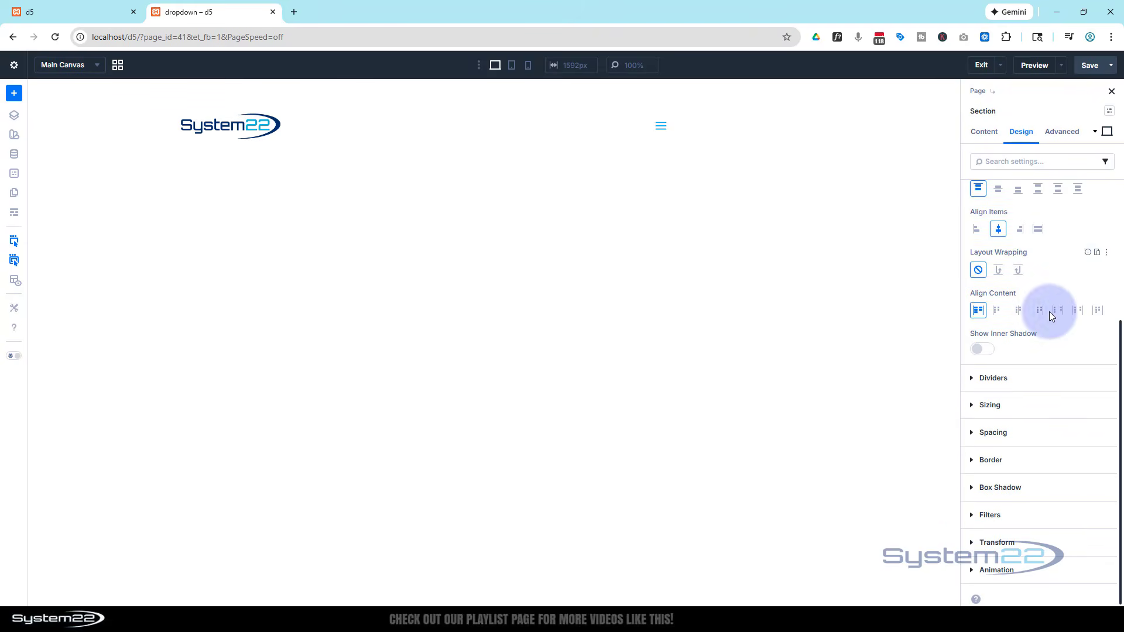
pyautogui.click(1040, 482)
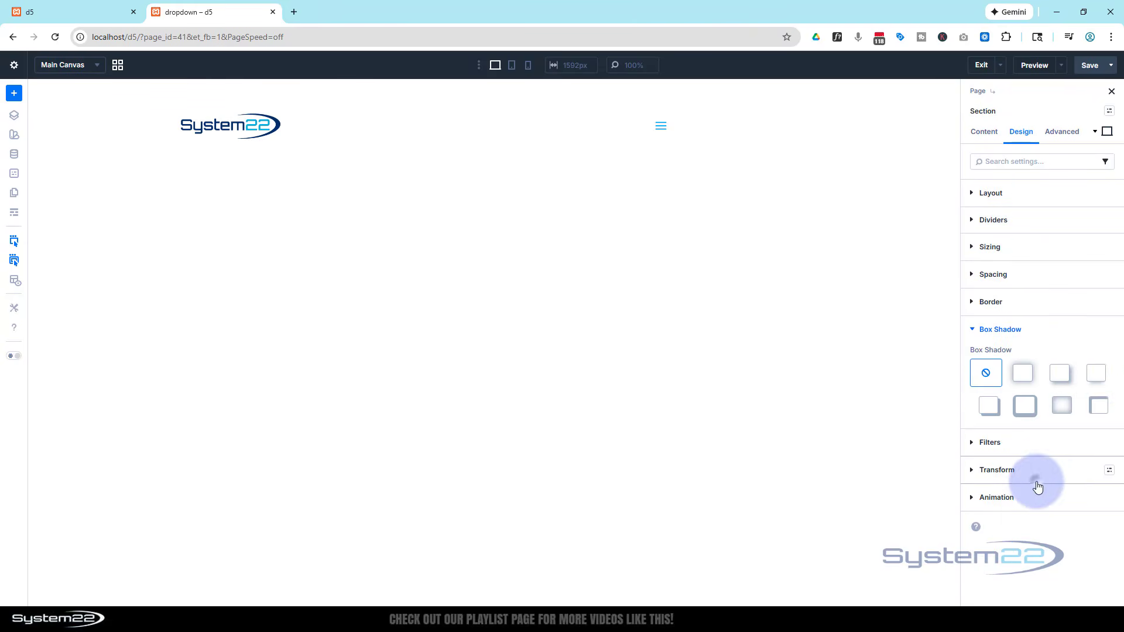
pyautogui.click(1093, 375)
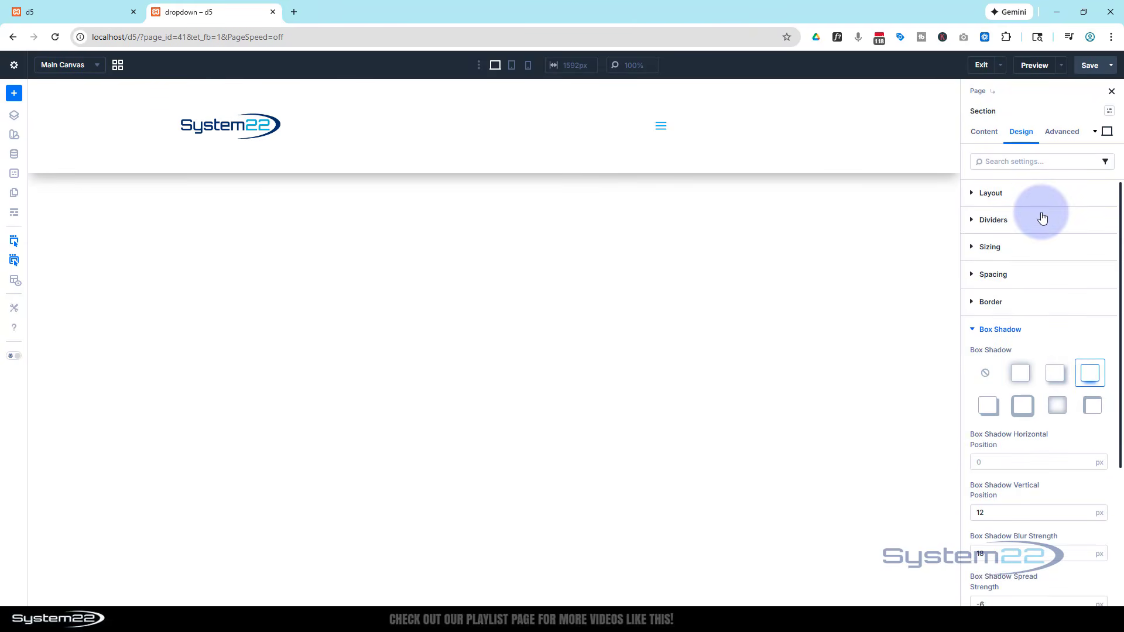
# - Set the header section's top and bottom padding to a linked 20 px
pyautogui.click(1017, 274)
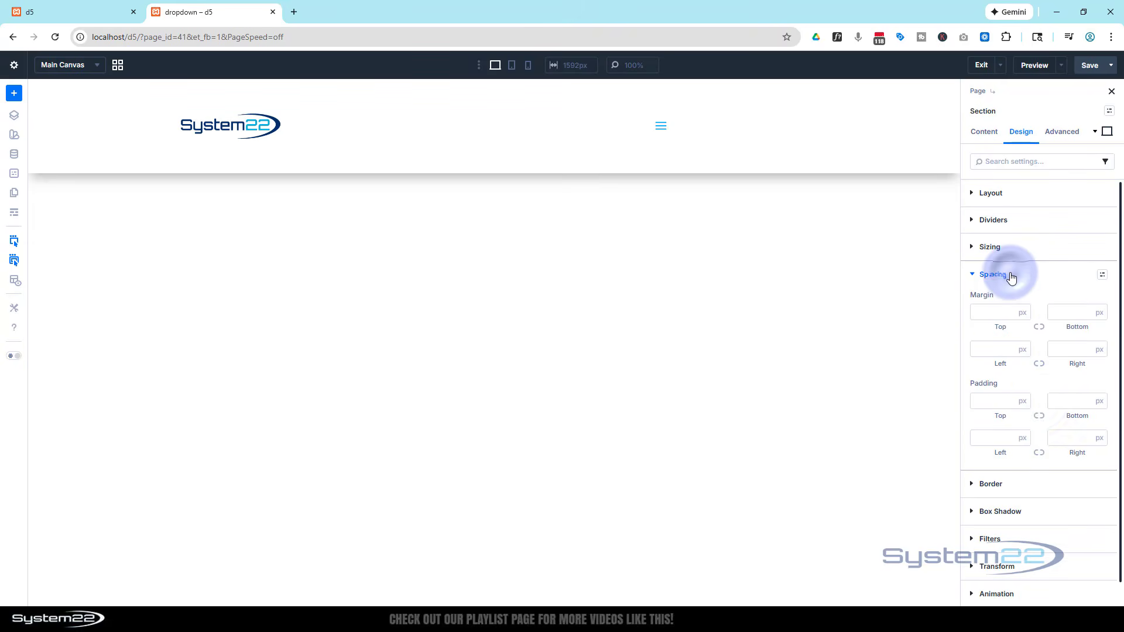
pyautogui.click(987, 399)
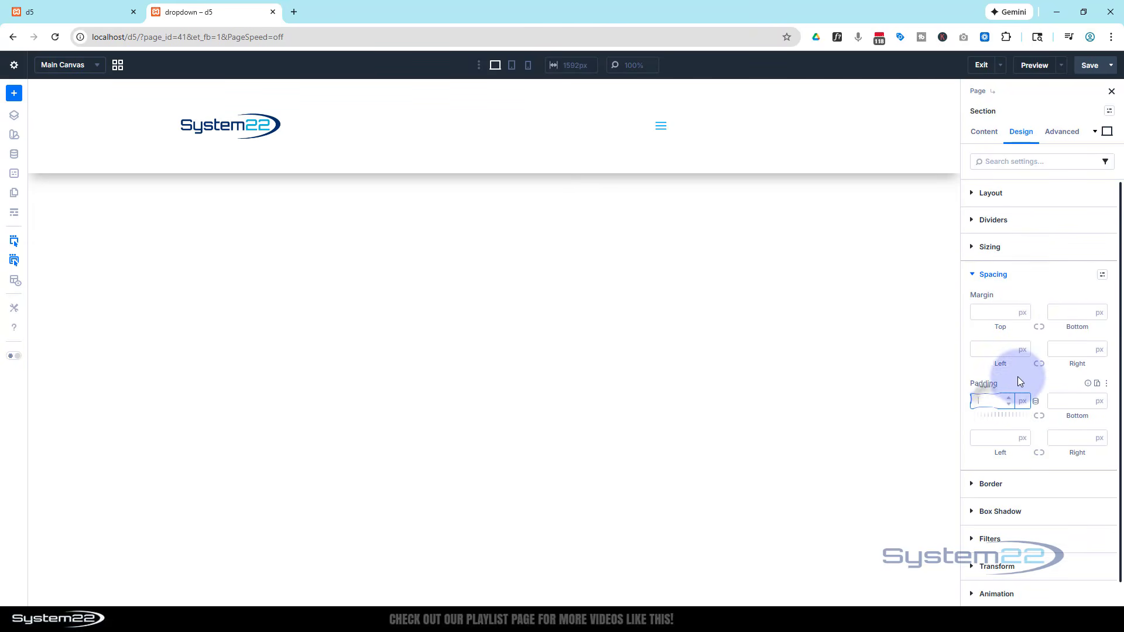
pyautogui.write('20')
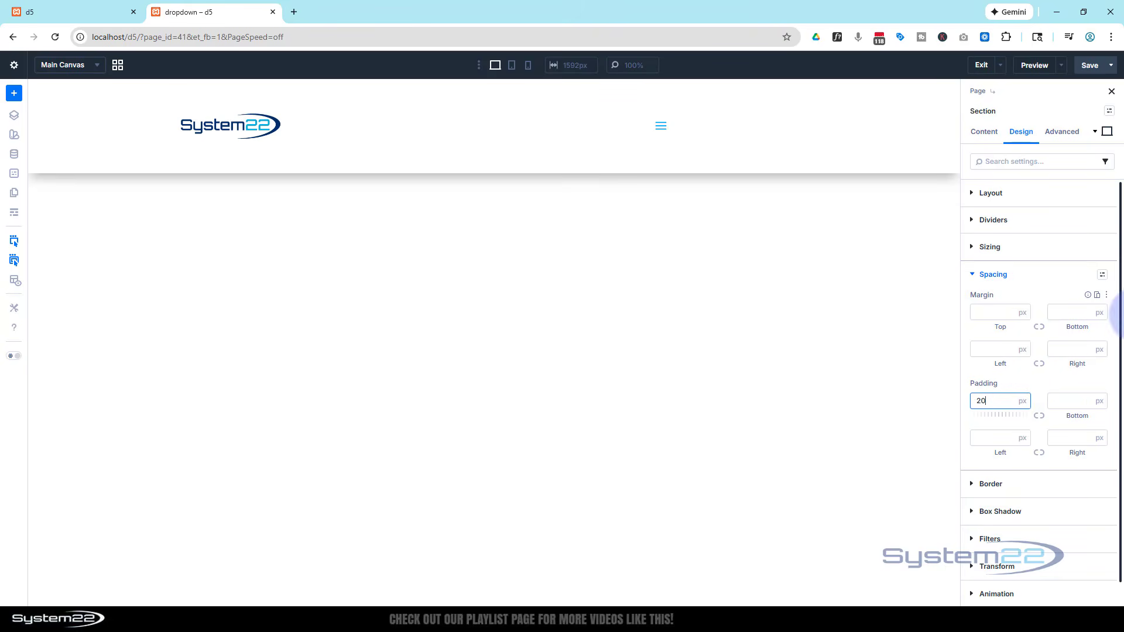
pyautogui.click(1039, 417)
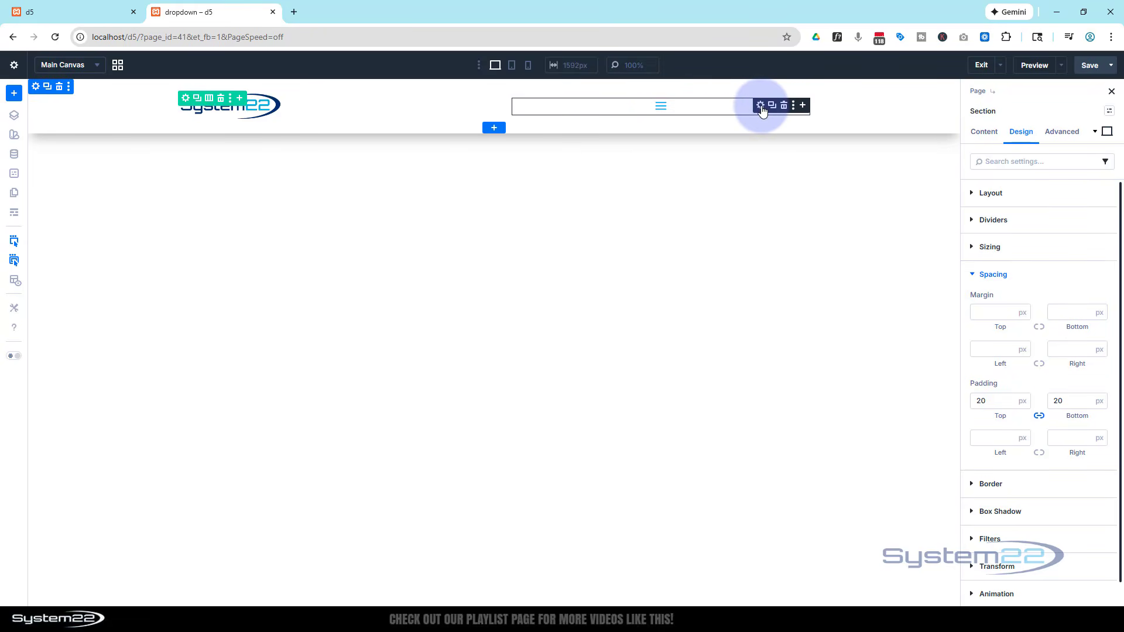
# - Align the hamburger icon to the right of its column and add a Dropdown module as an element inside it
pyautogui.click(760, 106)
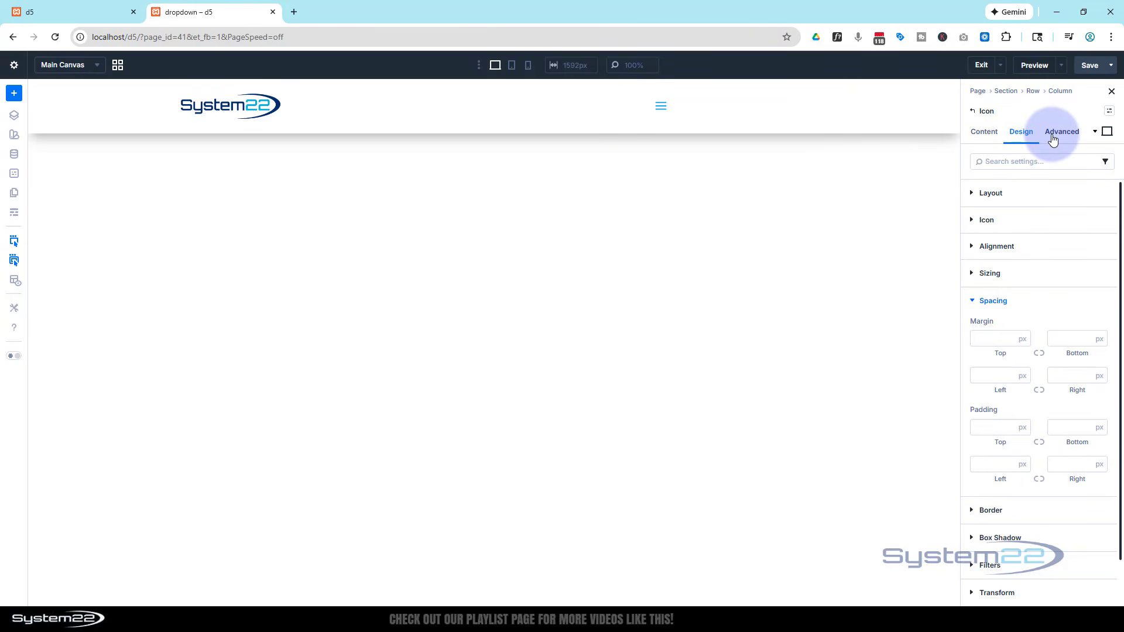
pyautogui.click(1001, 246)
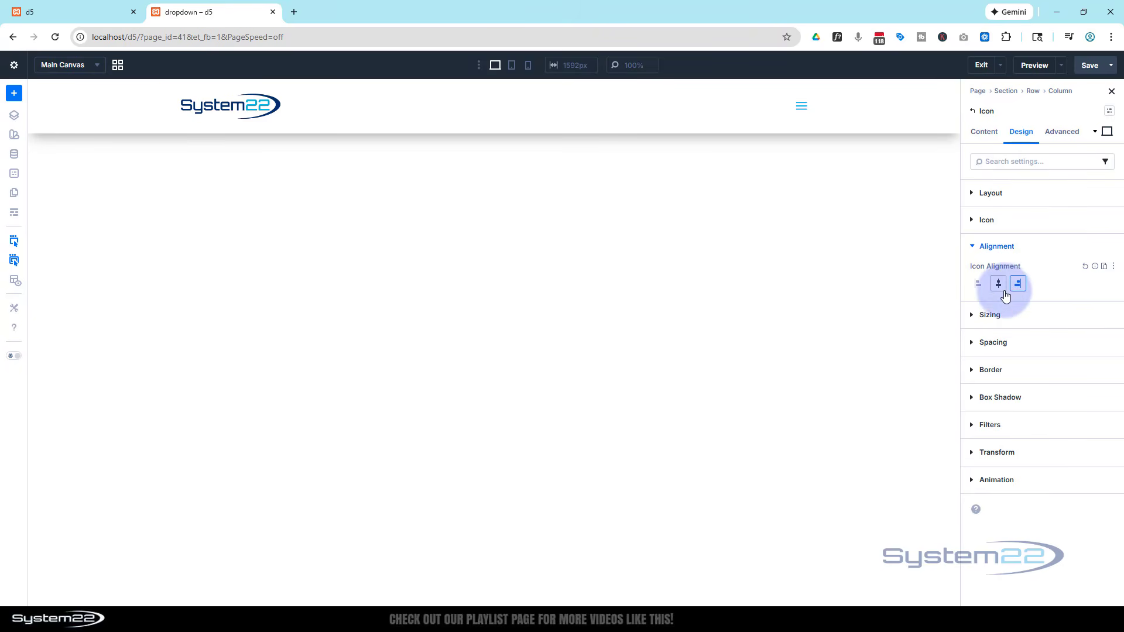
pyautogui.click(986, 133)
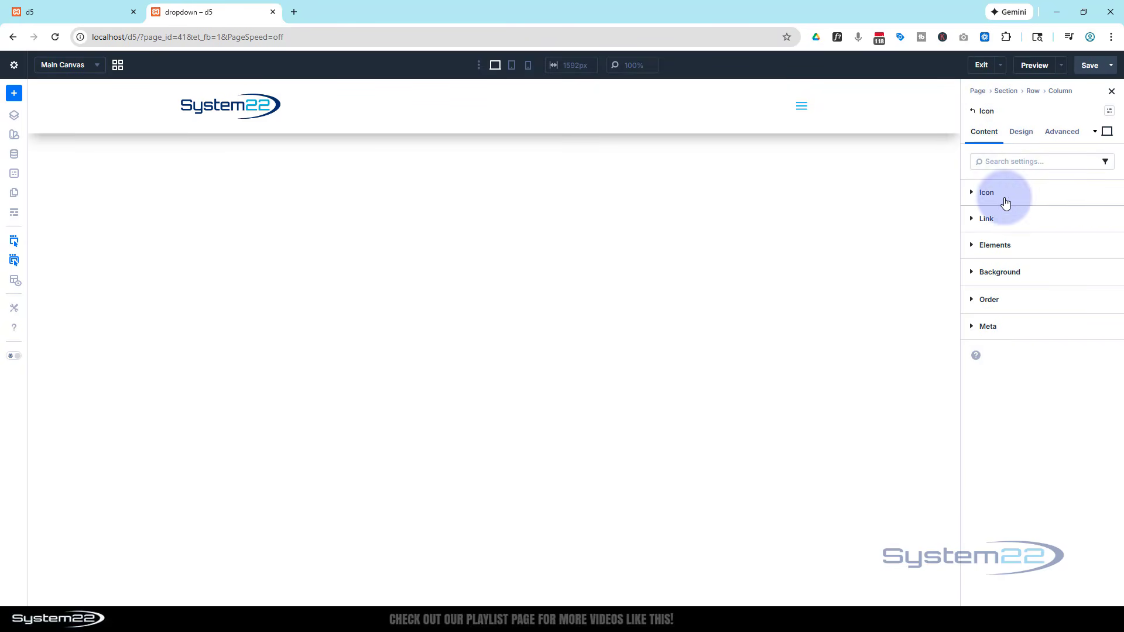
pyautogui.click(973, 245)
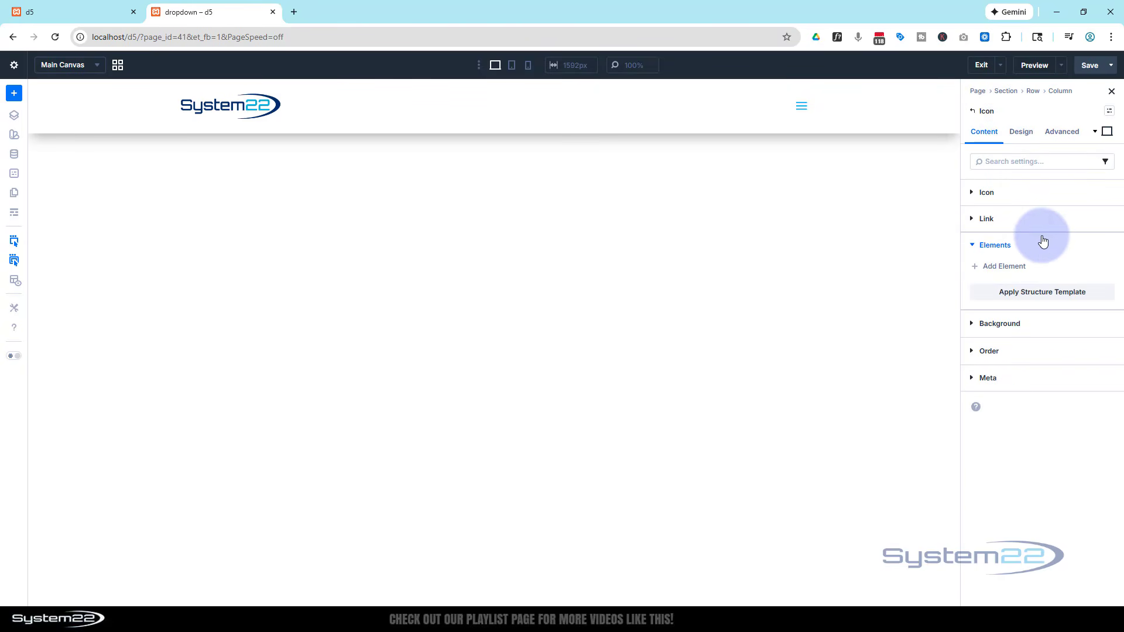
pyautogui.click(985, 267)
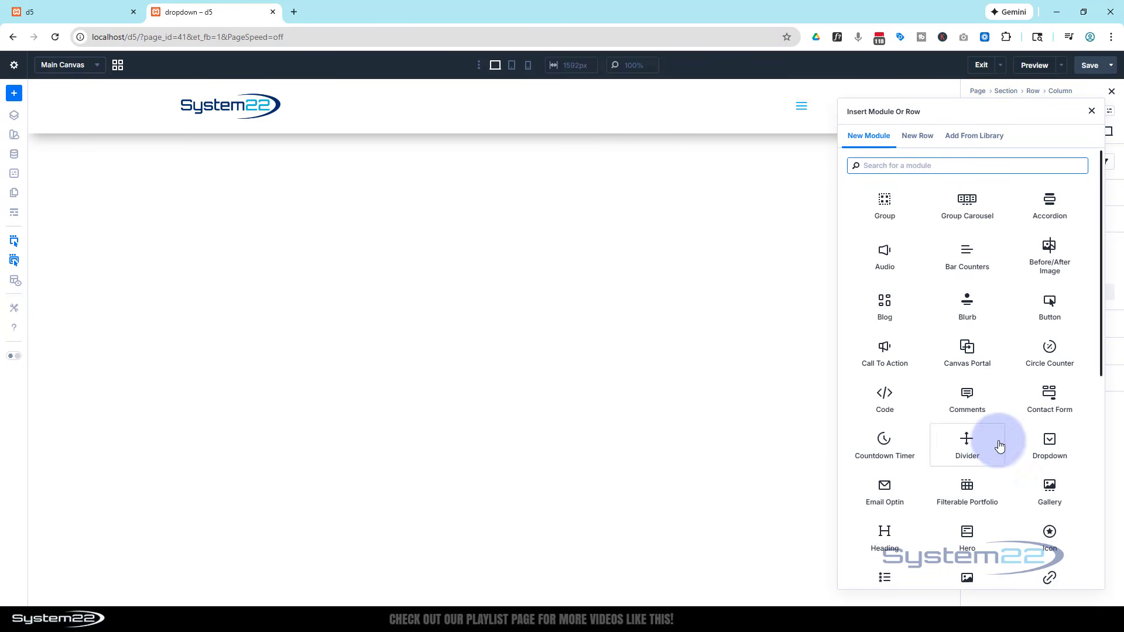
pyautogui.click(1050, 445)
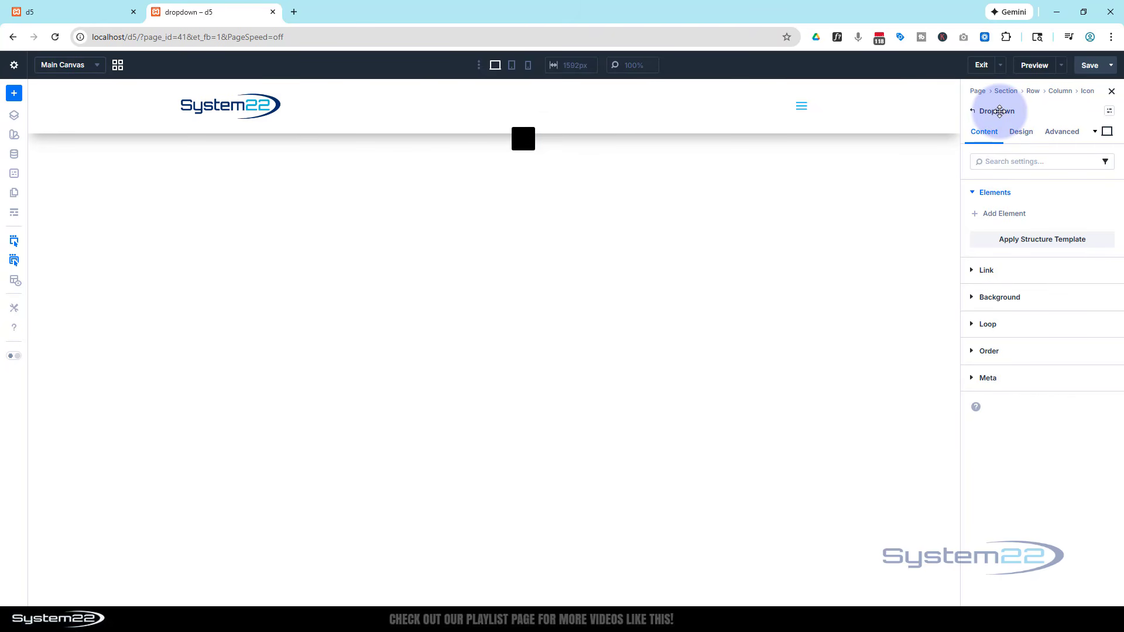
# - Add an Image module as an element inside the Dropdown
pyautogui.click(997, 215)
pyautogui.scroll(-3, 966, 283)
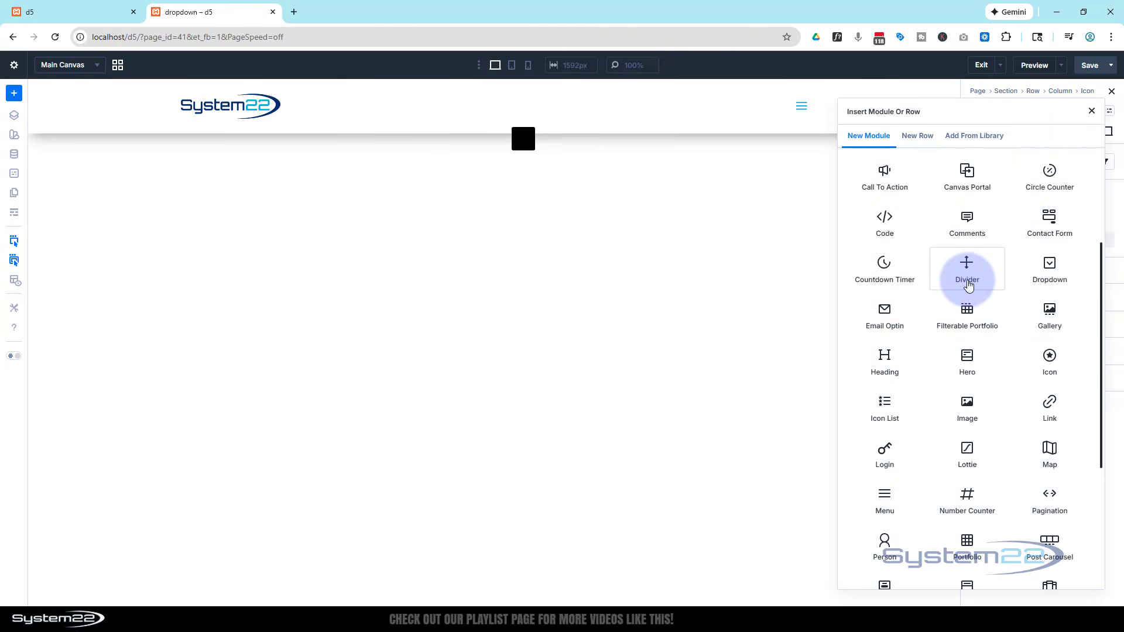
pyautogui.scroll(-2, 967, 286)
pyautogui.click(967, 288)
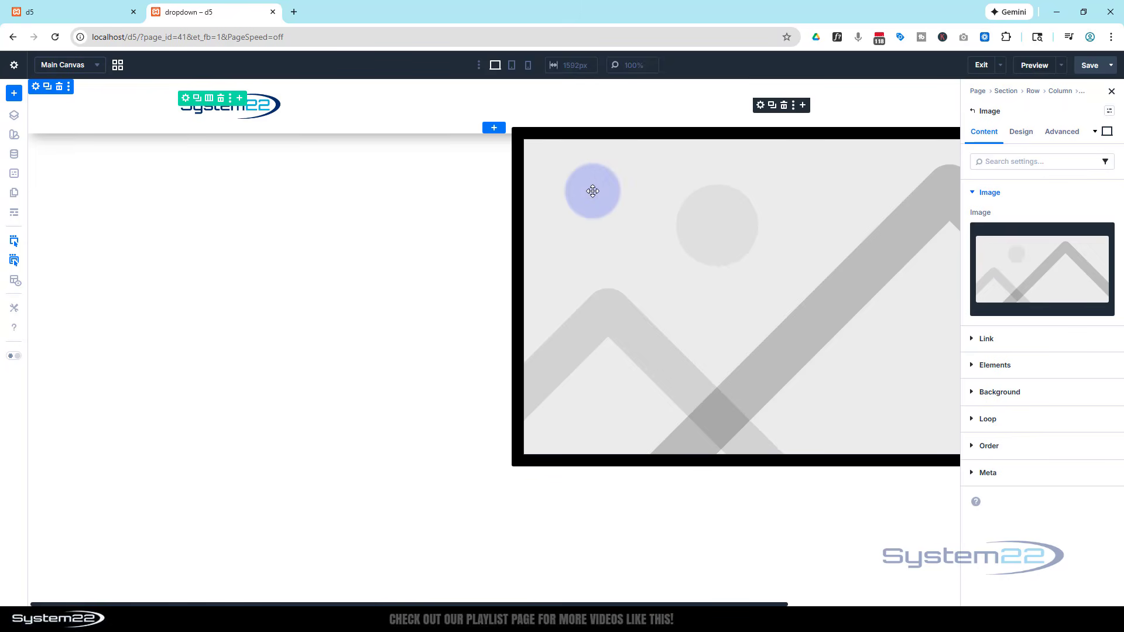
# - Choose system22-white-b-shadow.png from the media library as the picture for the Image module in the dropdown
pyautogui.click(1058, 274)
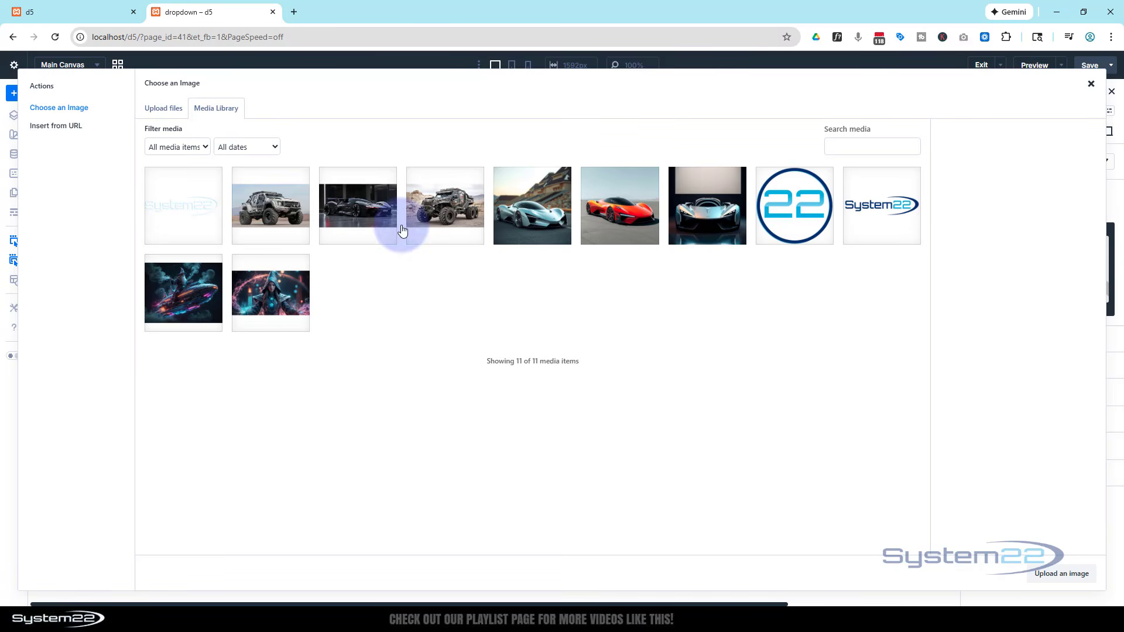
pyautogui.click(208, 215)
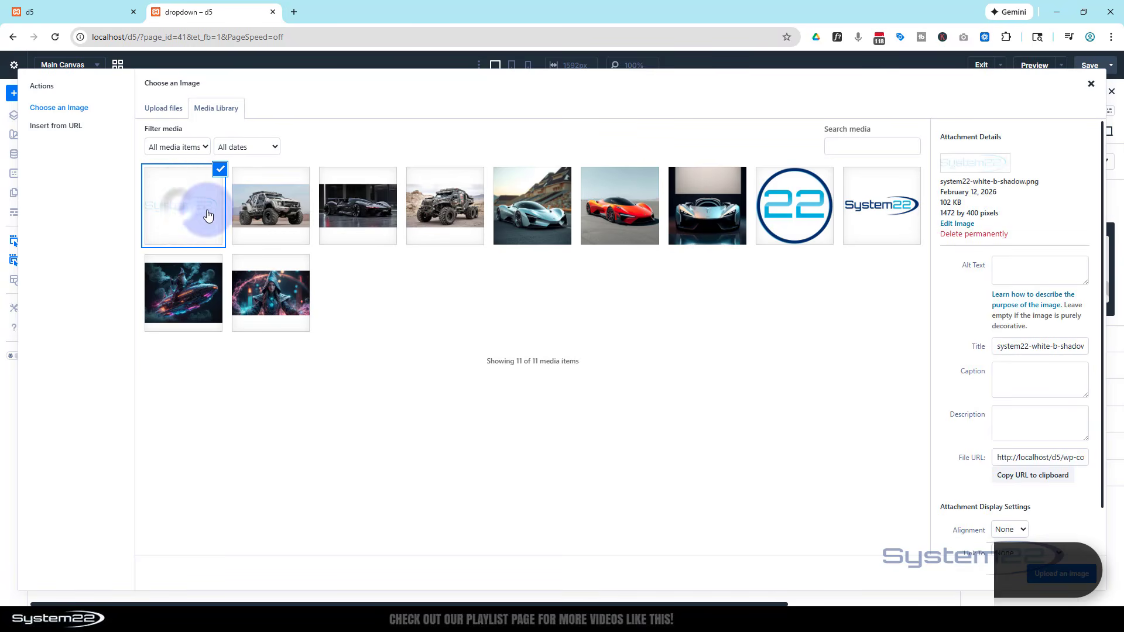
pyautogui.click(1062, 573)
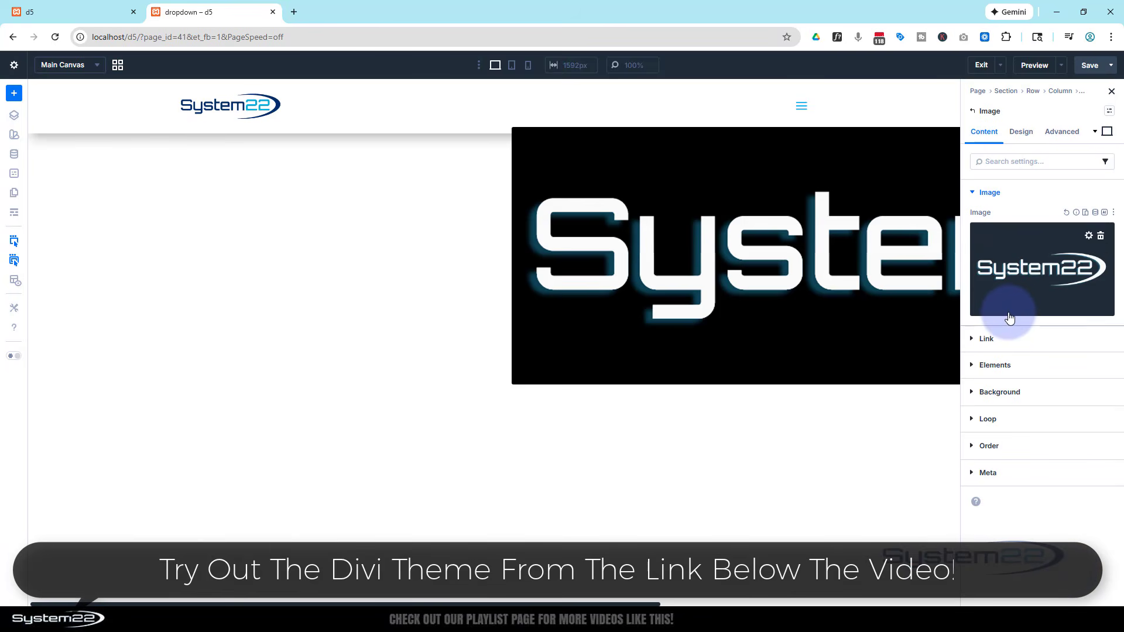
# - Set the dropdown logo image's width to 150 px in its sizing settings
pyautogui.click(1024, 133)
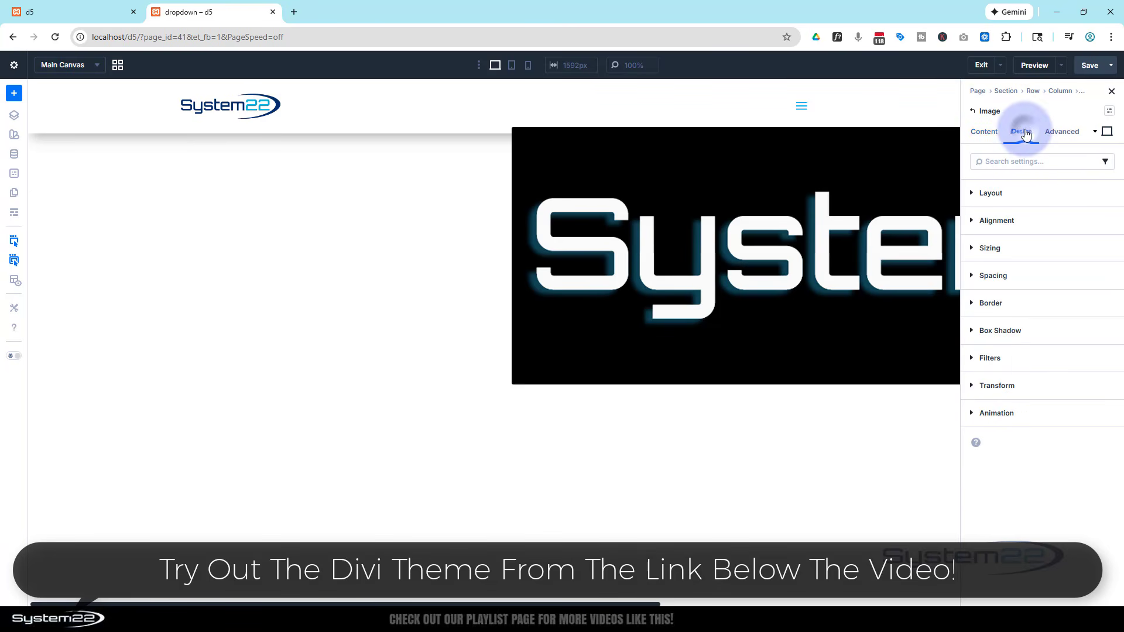
pyautogui.click(1028, 251)
pyautogui.click(1005, 364)
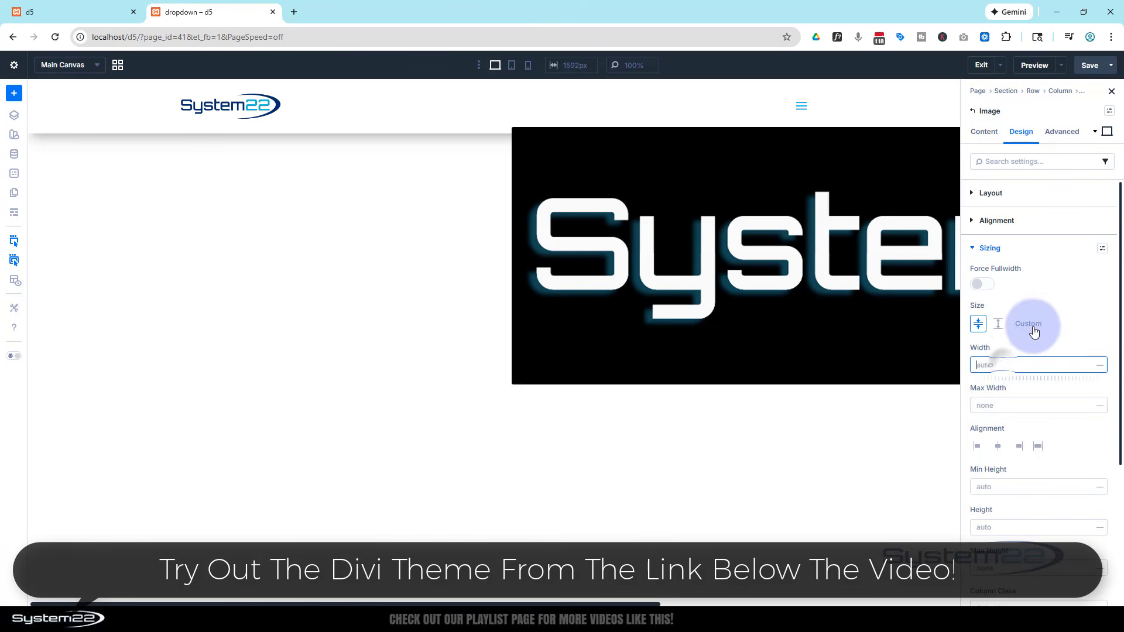
pyautogui.write('150')
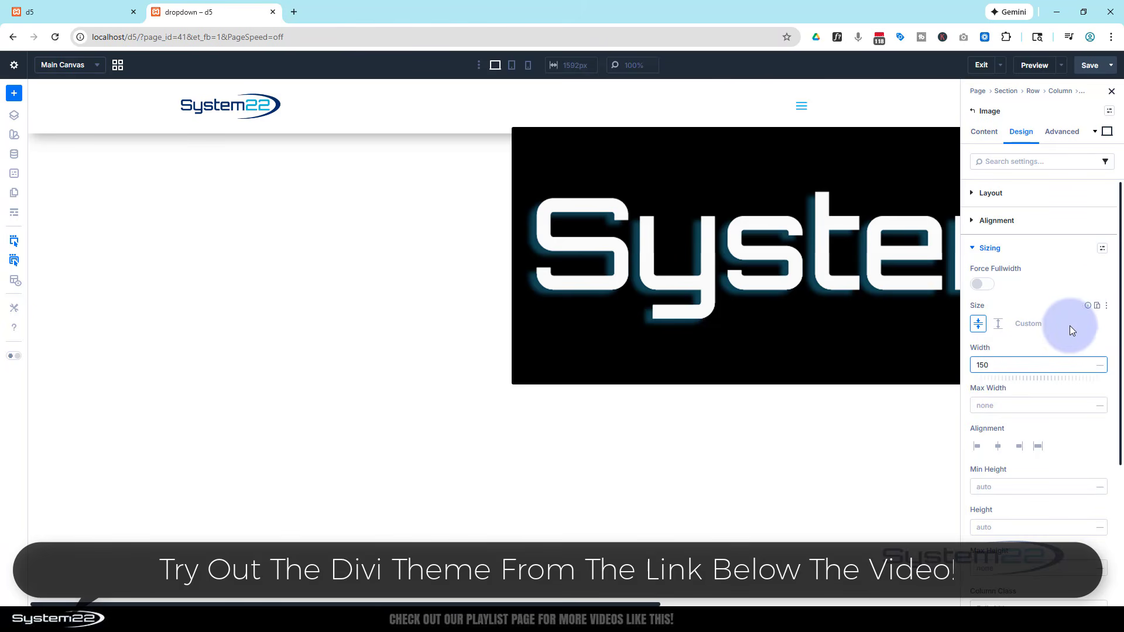
pyautogui.click(1099, 361)
pyautogui.click(1100, 354)
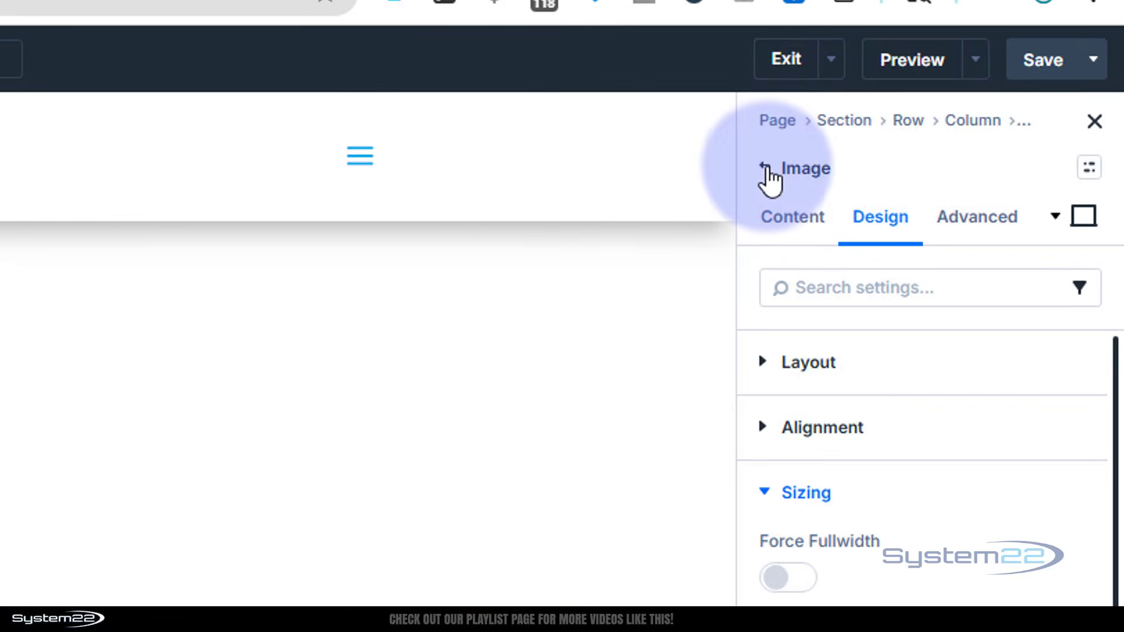
# - Return to the parent Dropdown's settings and add a Link module as an element below the image
pyautogui.click(765, 167)
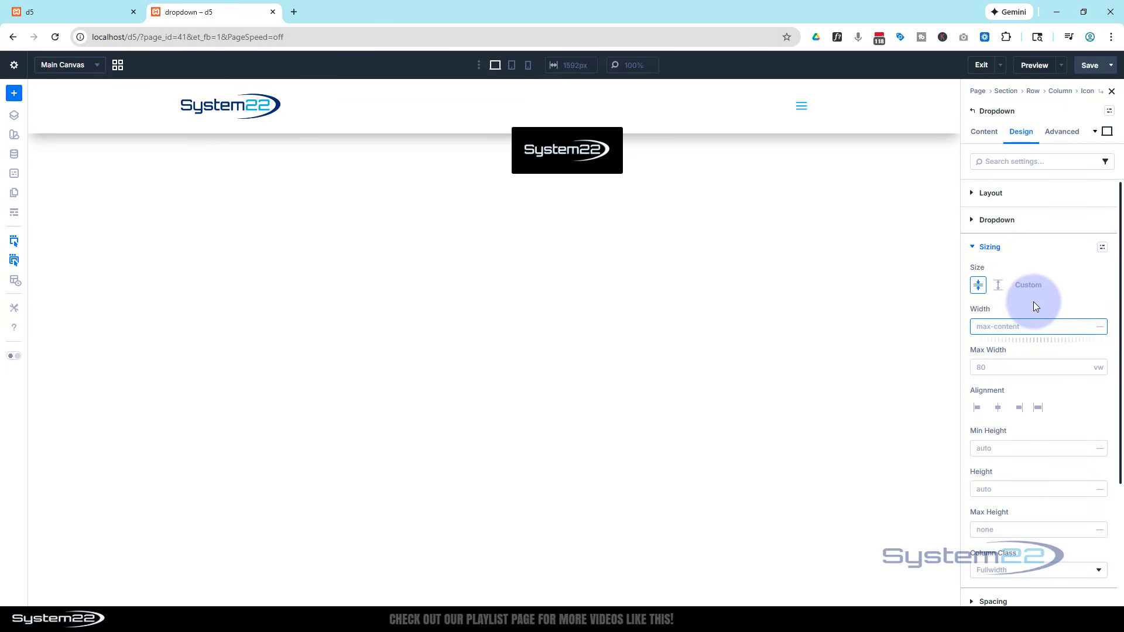
pyautogui.click(982, 133)
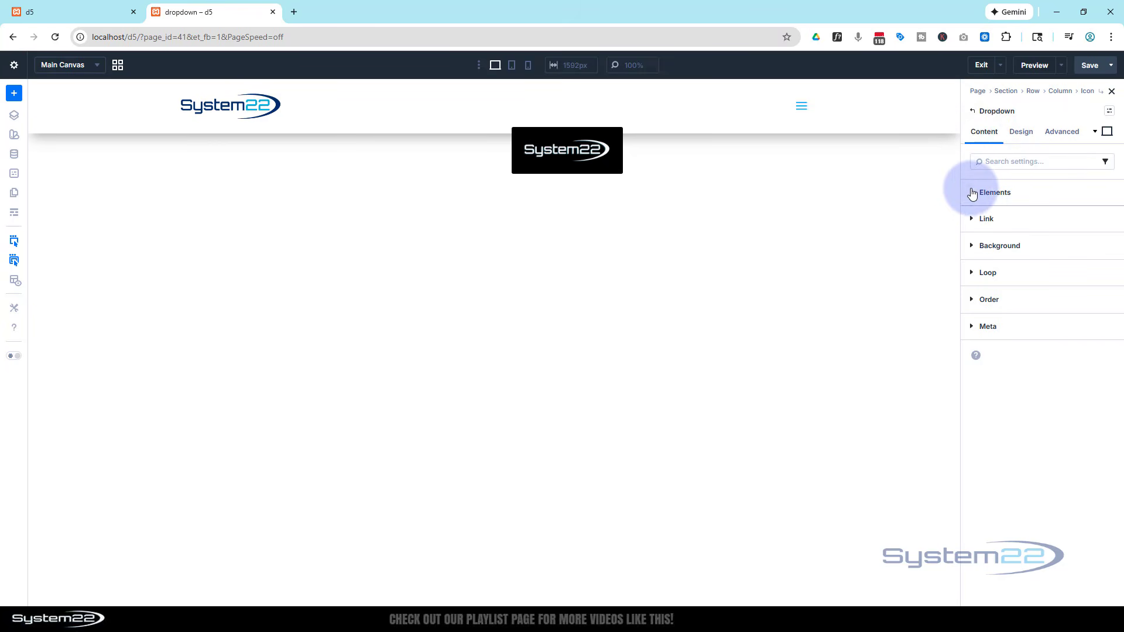
pyautogui.click(972, 192)
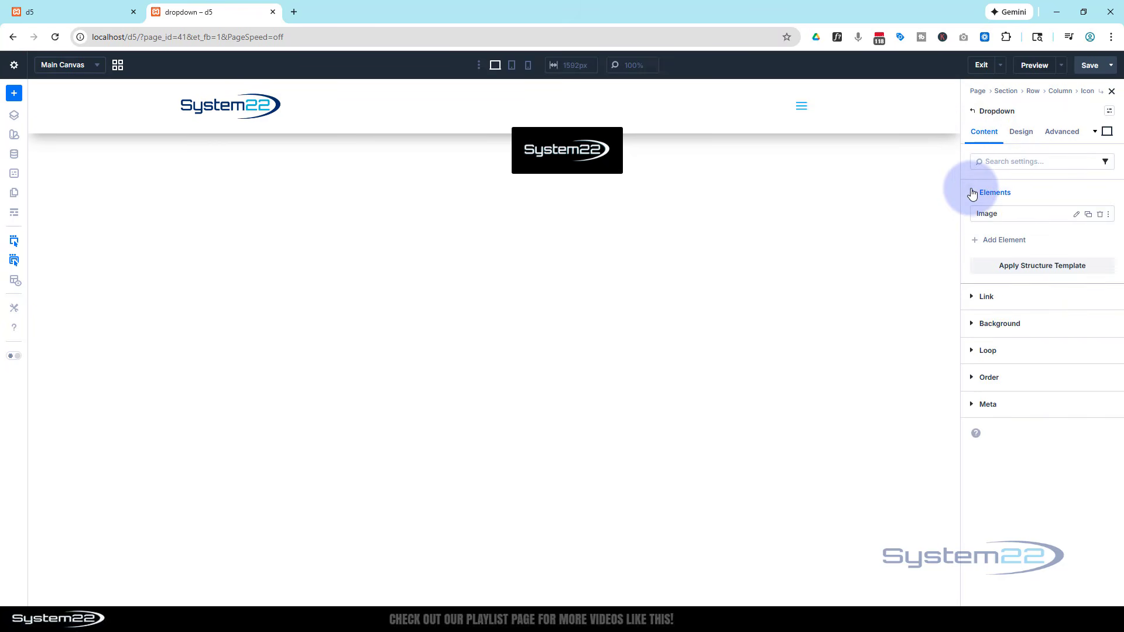
pyautogui.click(992, 243)
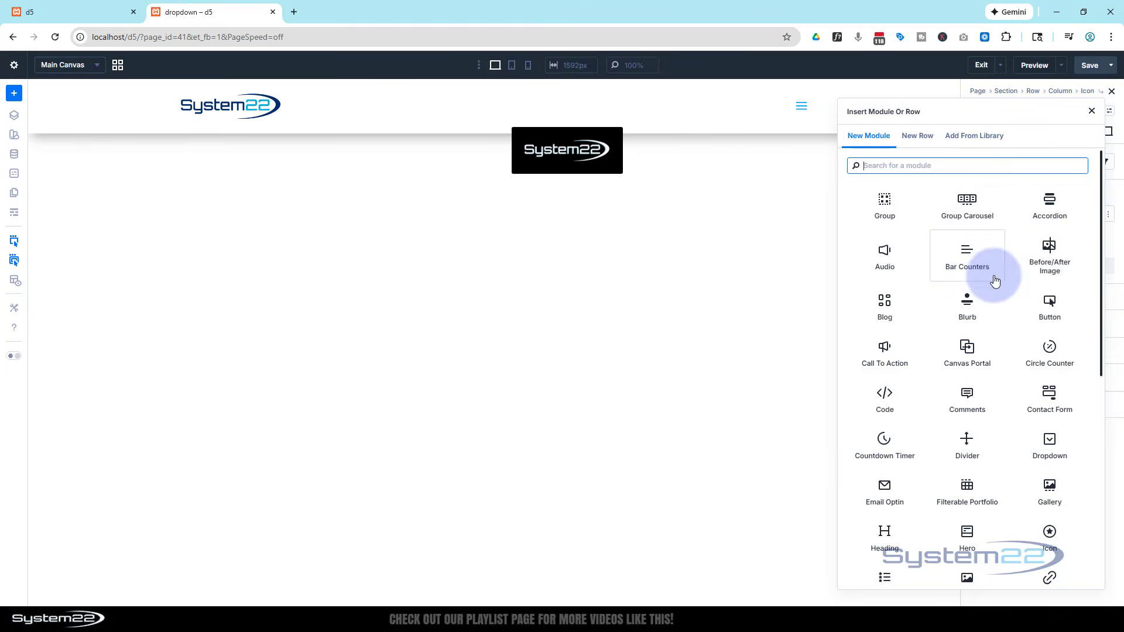
pyautogui.scroll(-3, 995, 280)
pyautogui.scroll(-2, 997, 276)
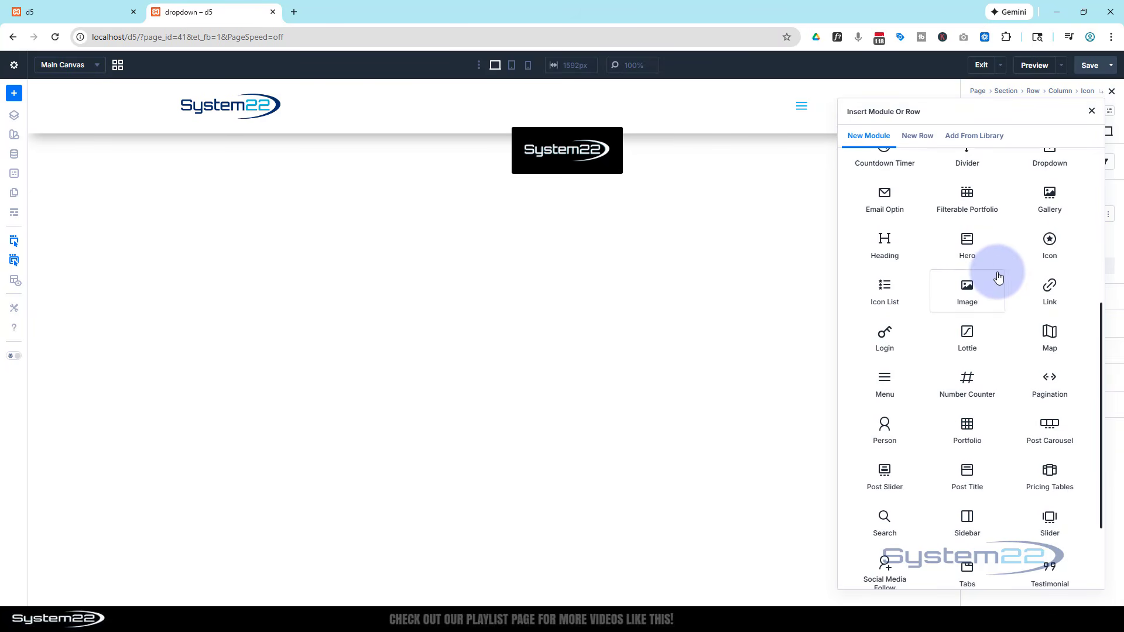
pyautogui.click(1048, 289)
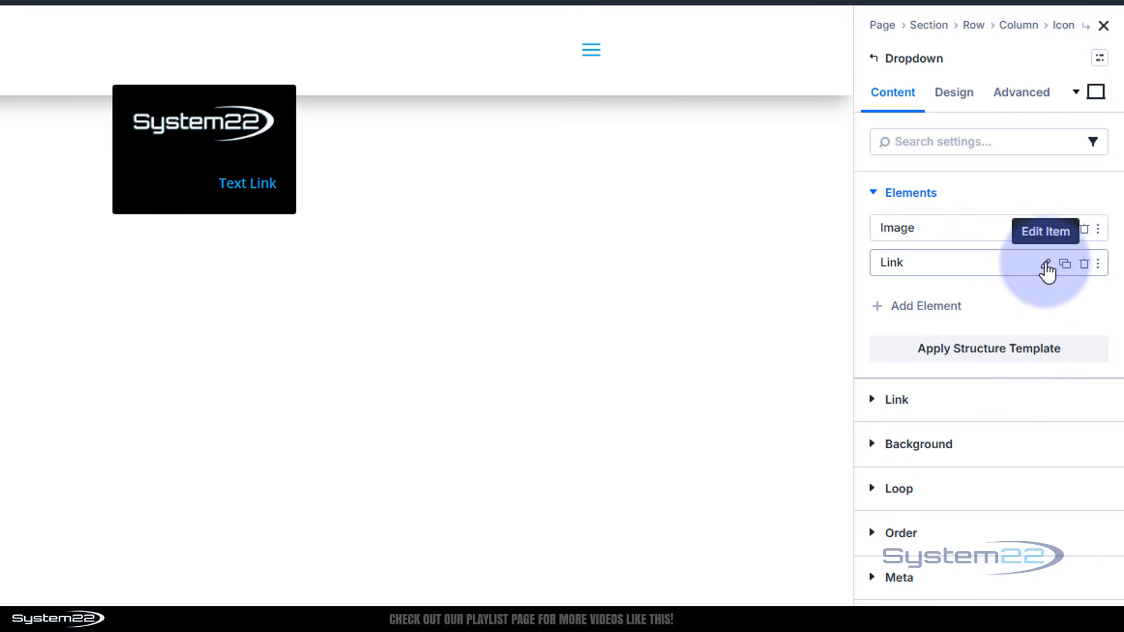
# - Edit the new Link element and give it the circled right-chevron icon
pyautogui.click(1045, 264)
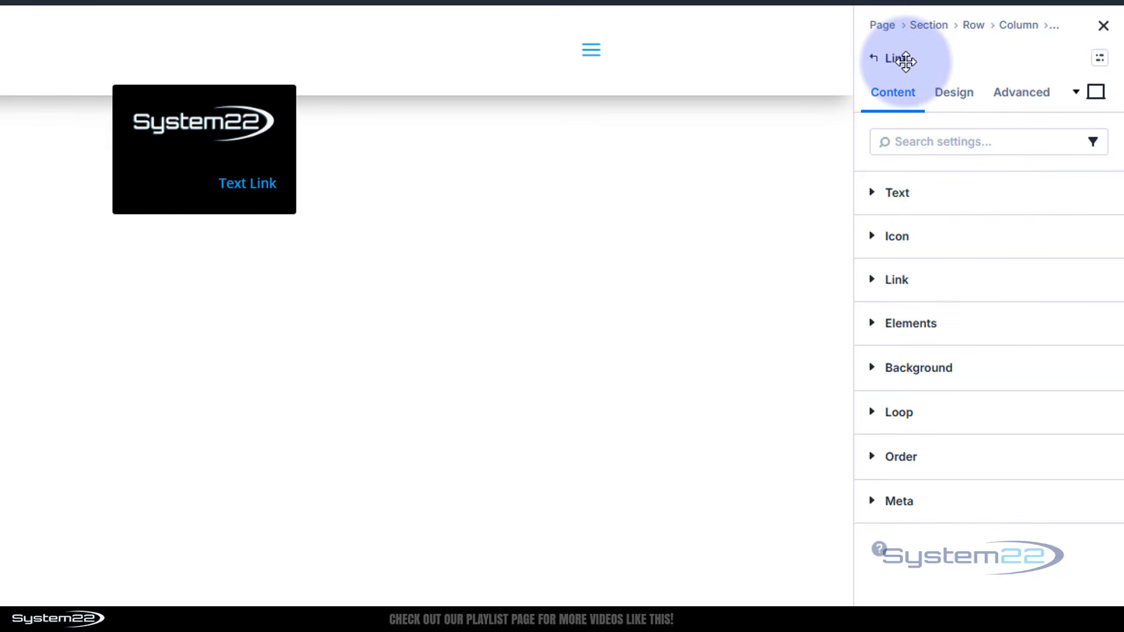
pyautogui.click(868, 237)
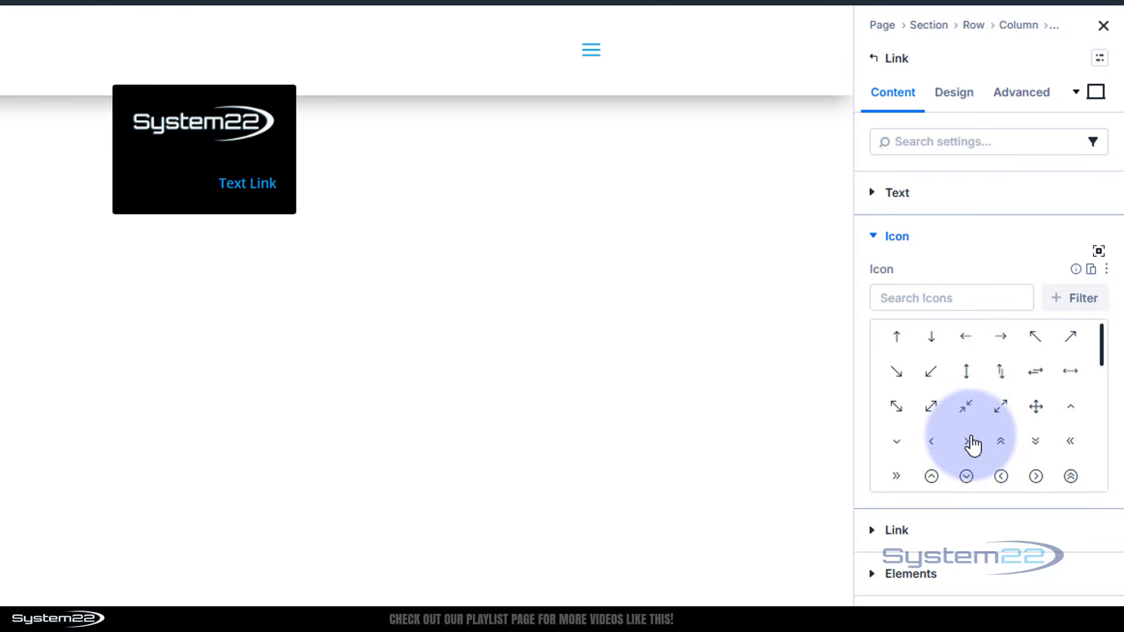
pyautogui.scroll(-2, 971, 445)
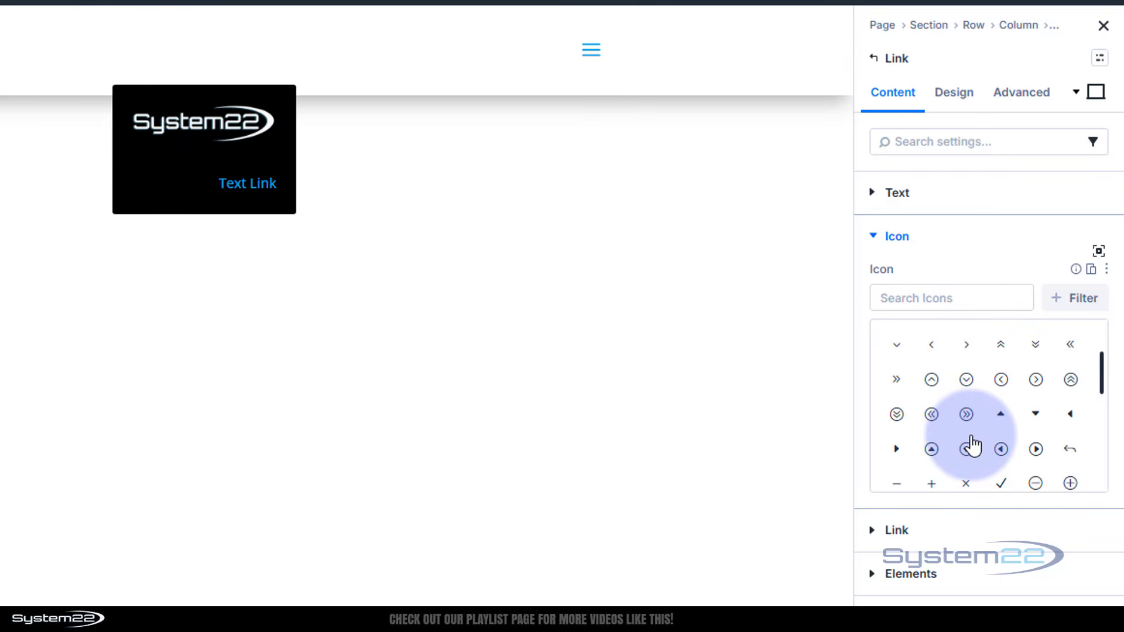
pyautogui.click(1036, 380)
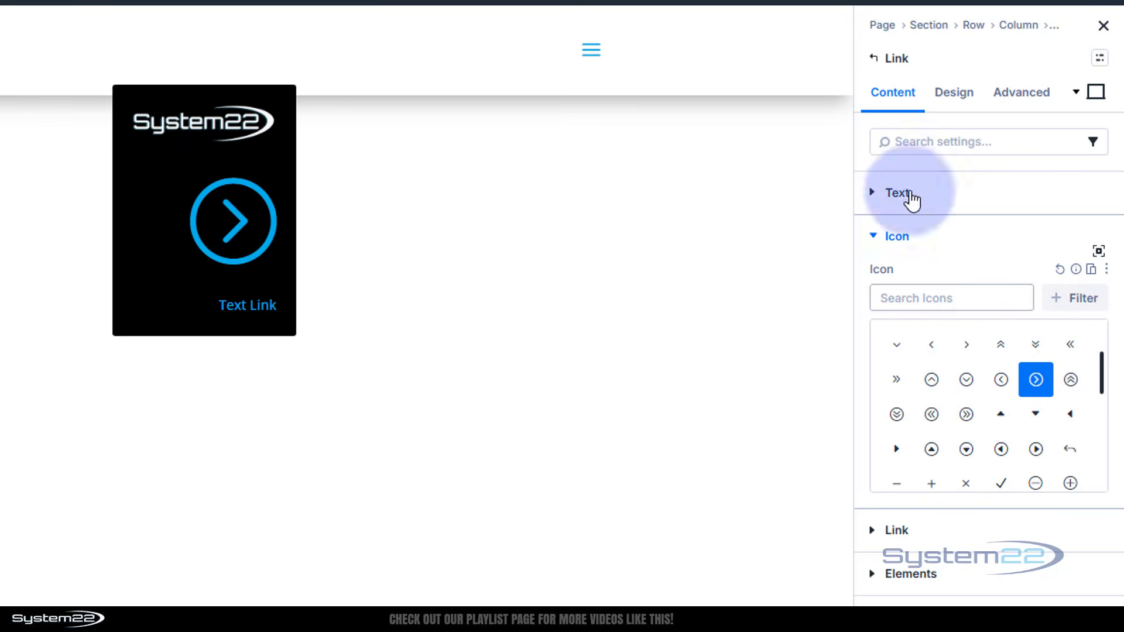
# - Set the Link's icon size to 20 px
pyautogui.click(954, 97)
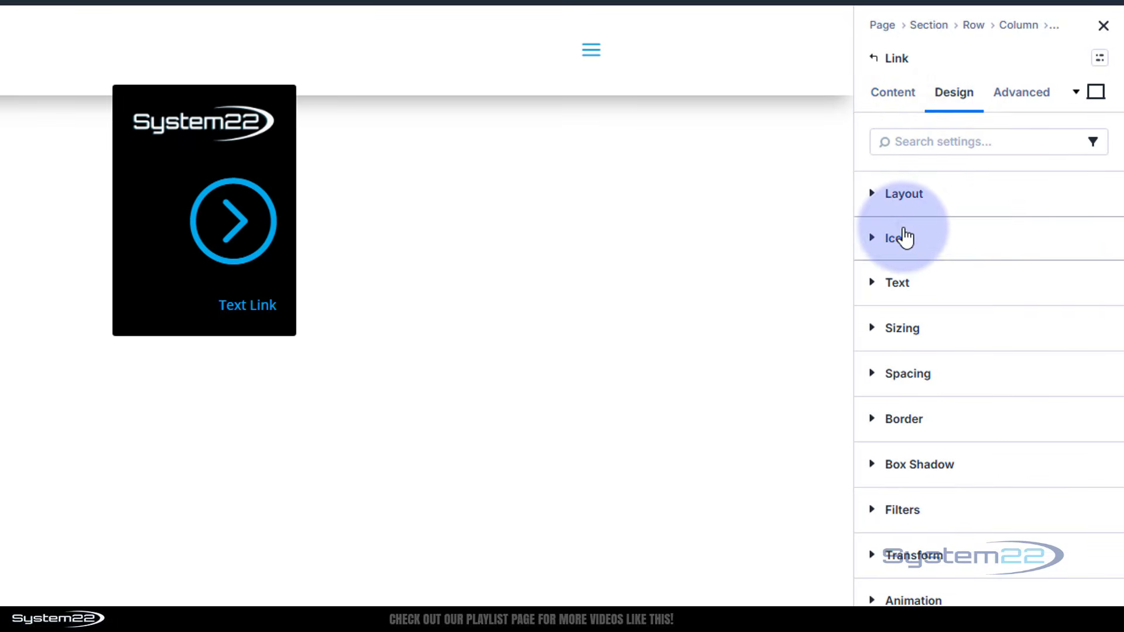
pyautogui.click(900, 238)
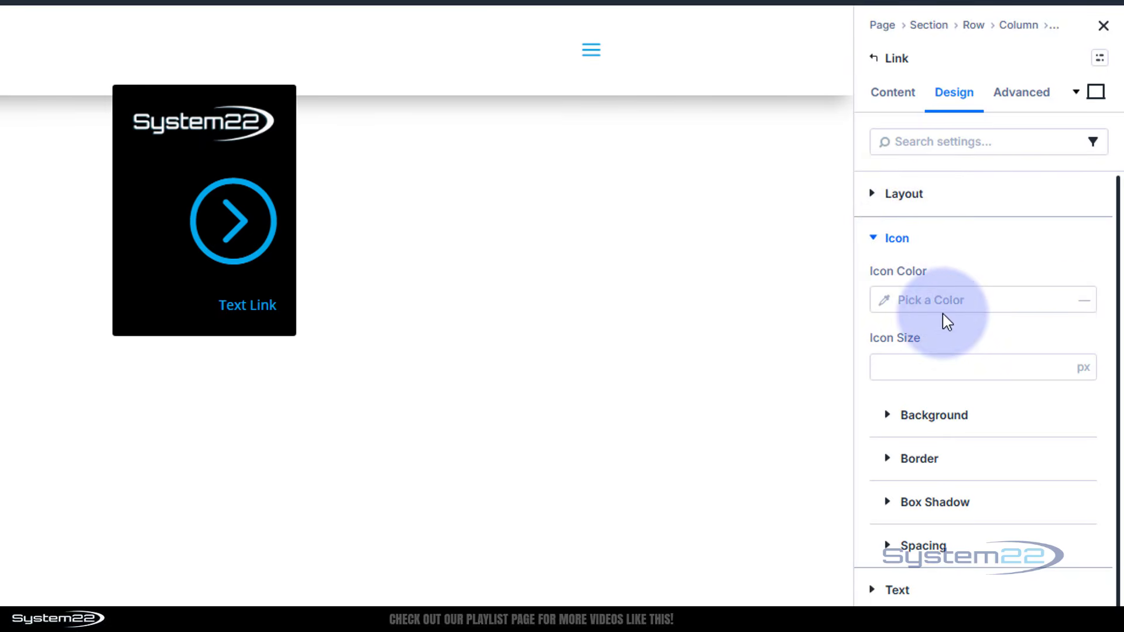
pyautogui.click(884, 367)
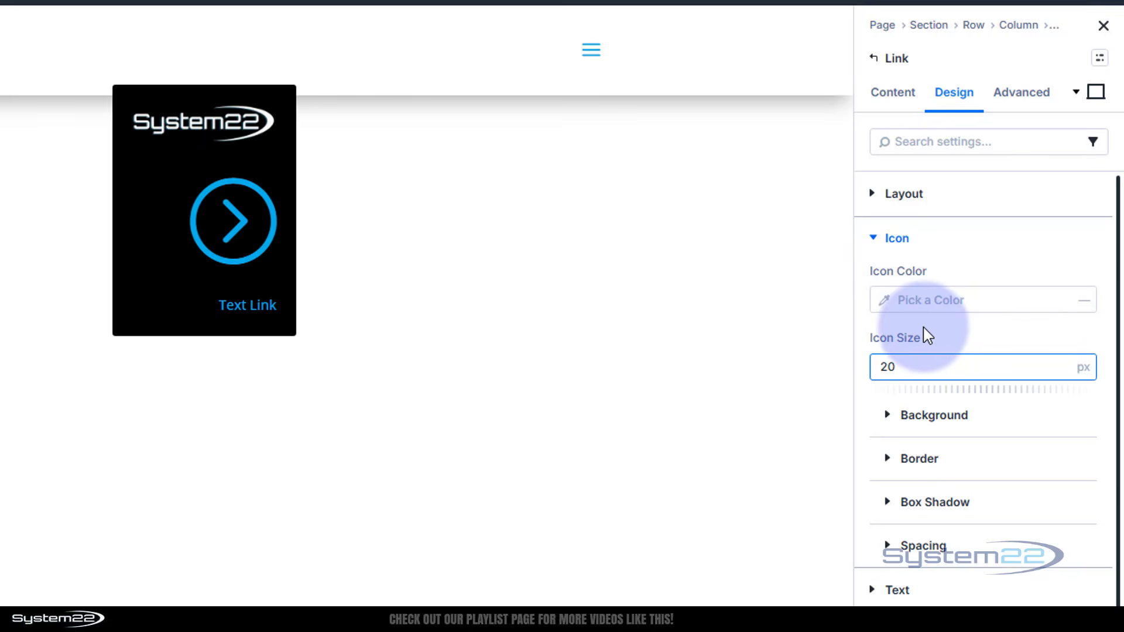
pyautogui.click(946, 329)
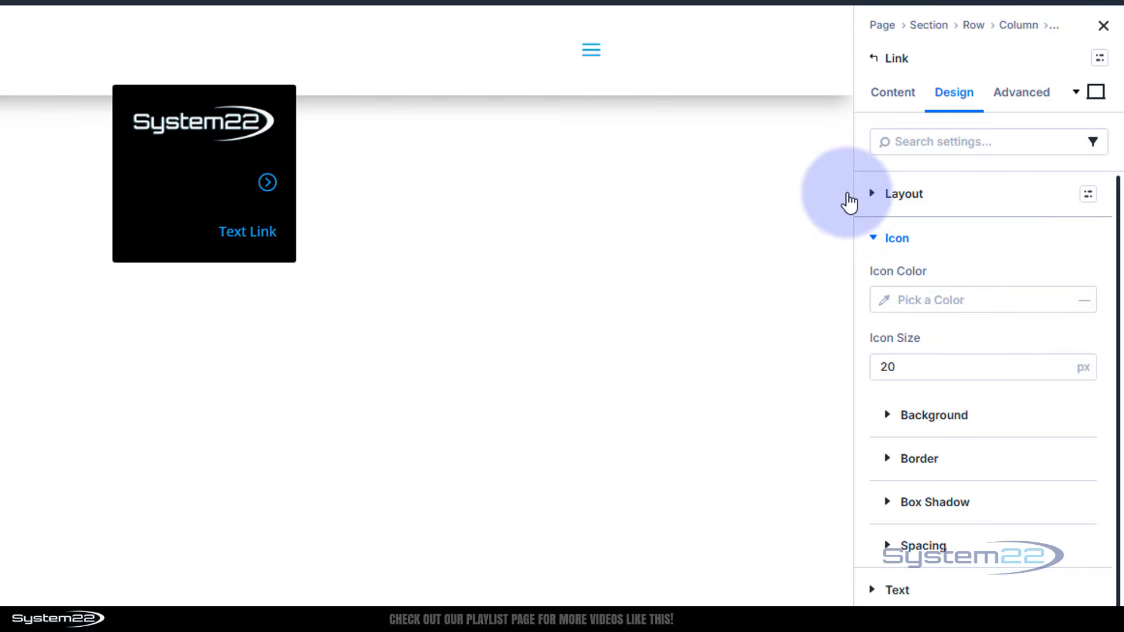
# - Try the Row Reverse layout direction on the Link and settle on Row, with the icon before the text
pyautogui.click(879, 193)
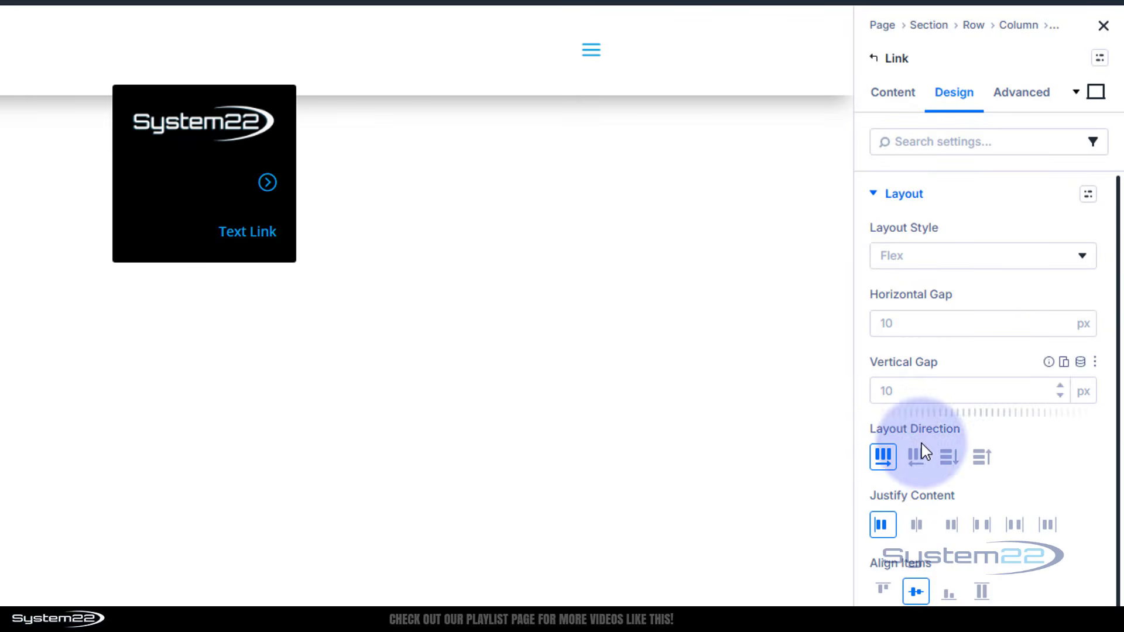
pyautogui.click(916, 460)
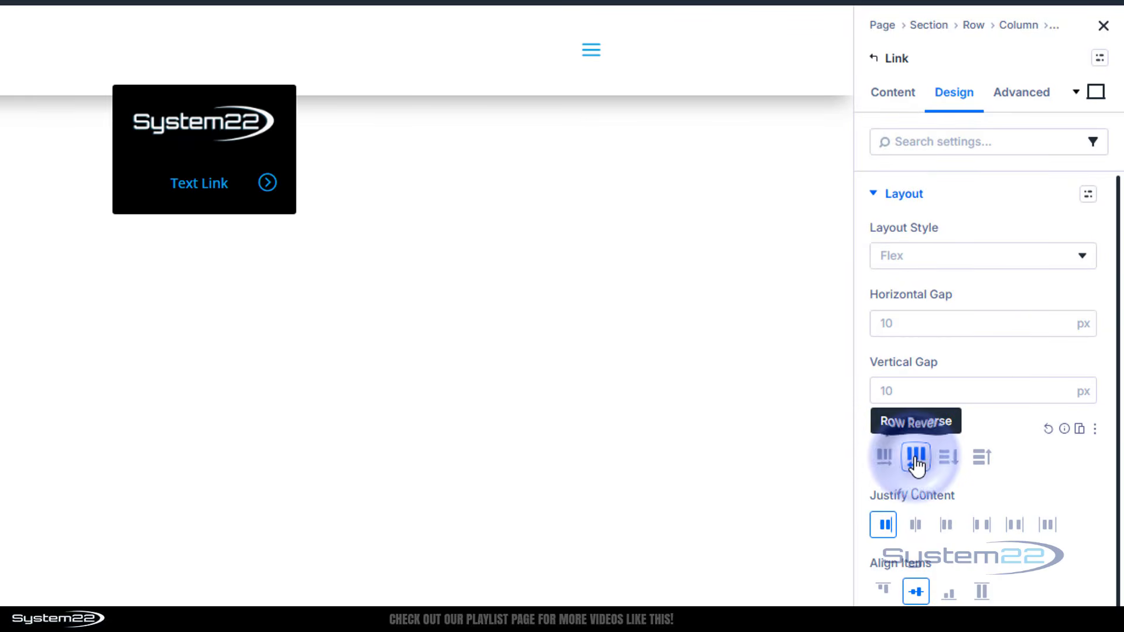
pyautogui.click(883, 462)
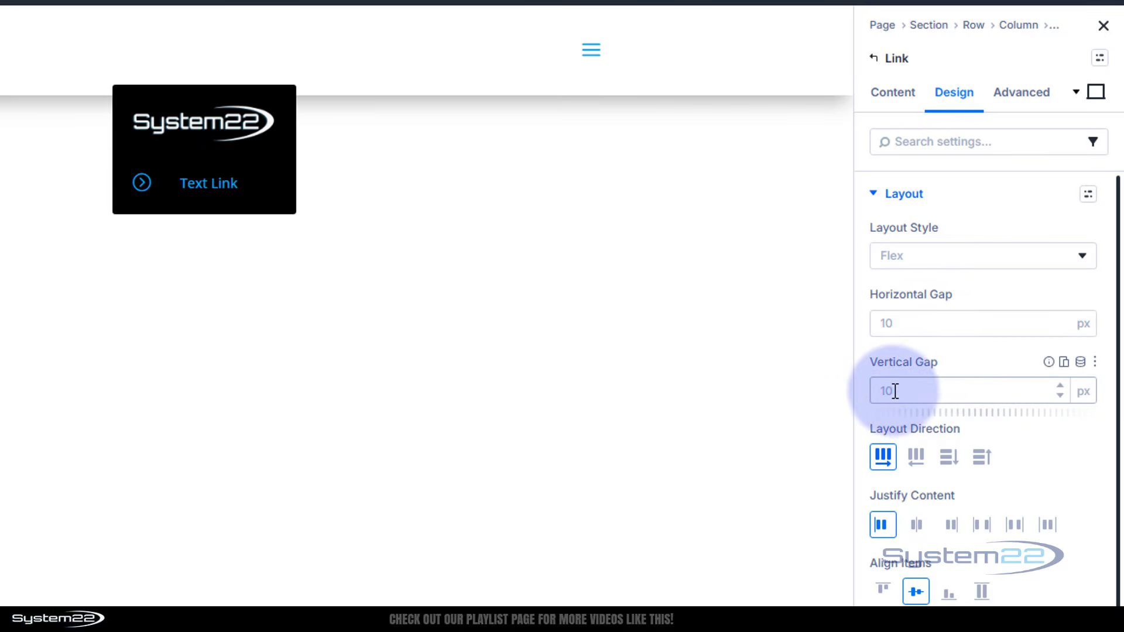
# - Set the horizontal gap between the Link's icon and text to 5 px
pyautogui.click(888, 322)
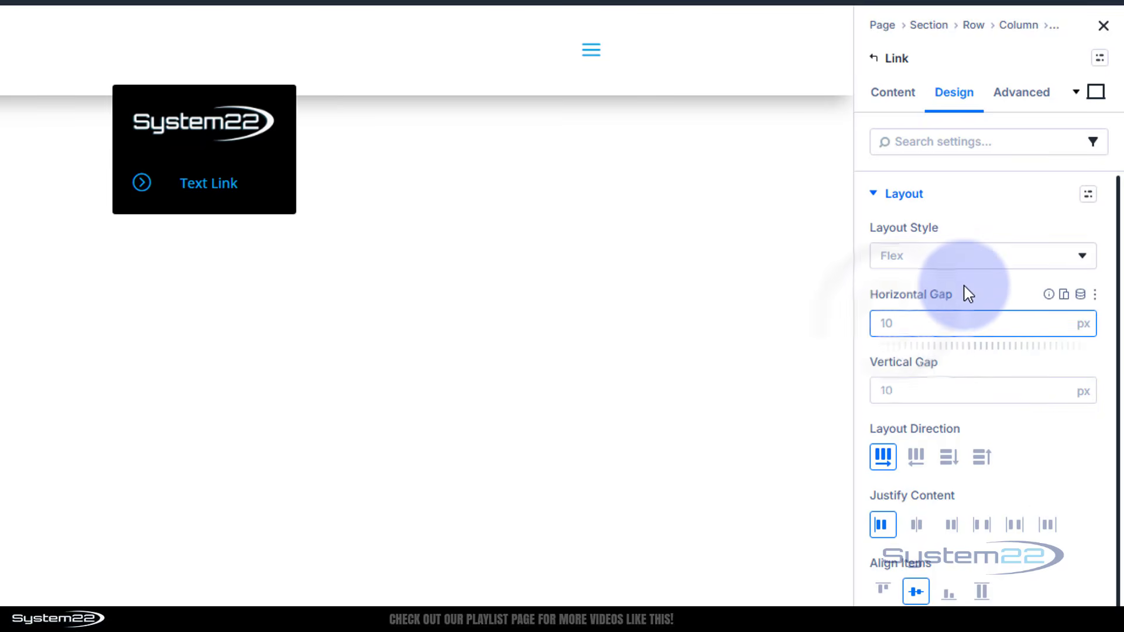
pyautogui.write('5')
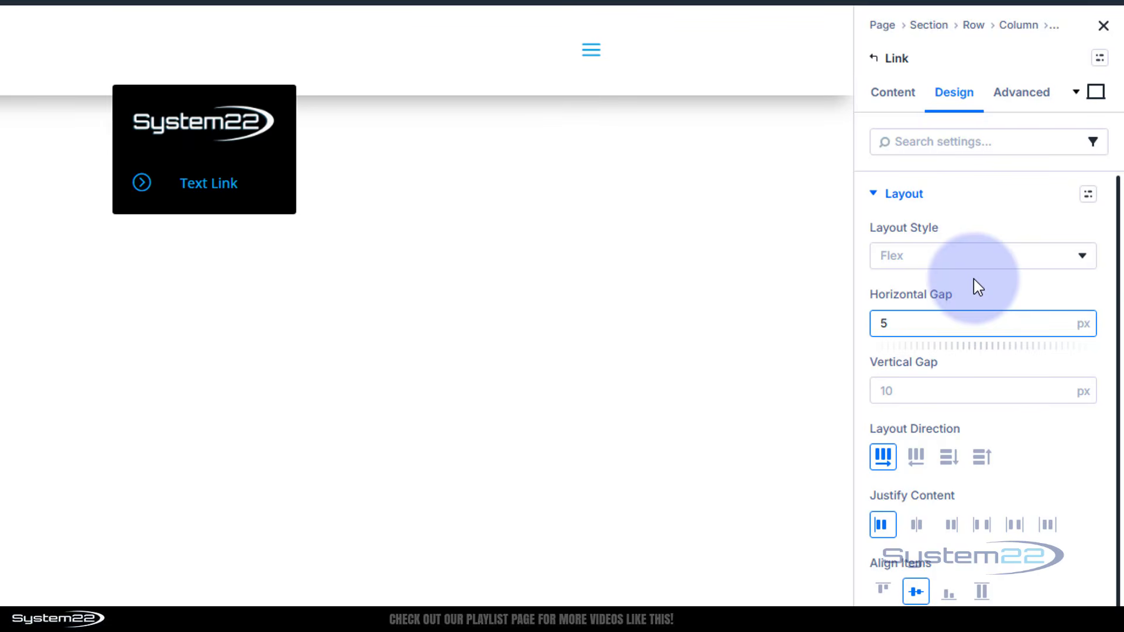
pyautogui.click(979, 286)
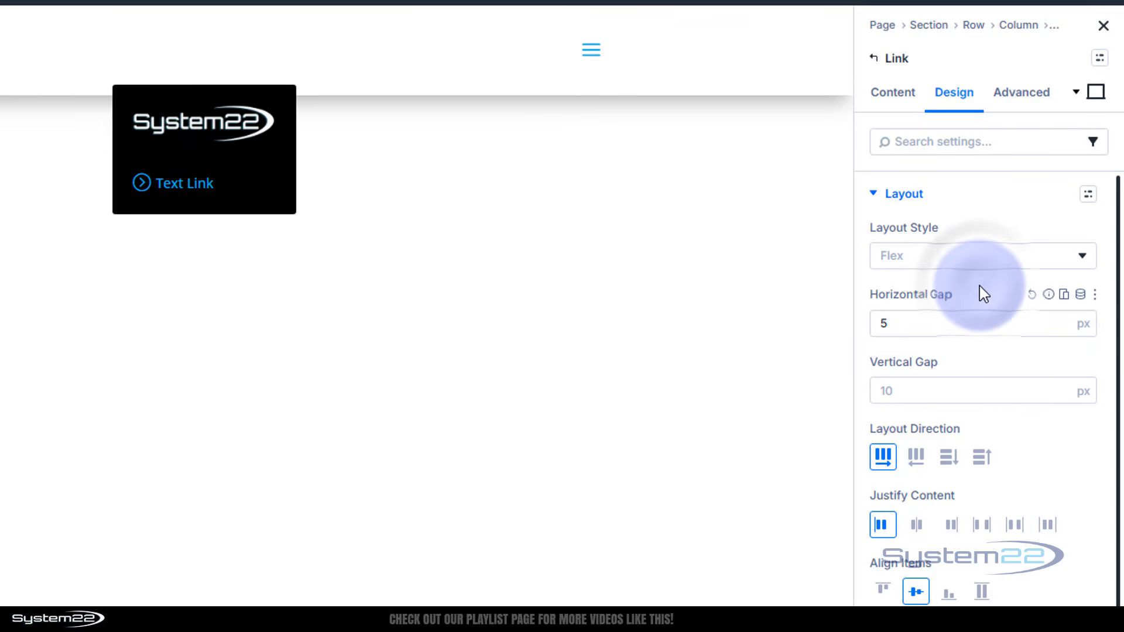
# - Change the Link's horizontal gap to 10 px
pyautogui.moveTo(879, 324); pyautogui.dragTo(899, 324)
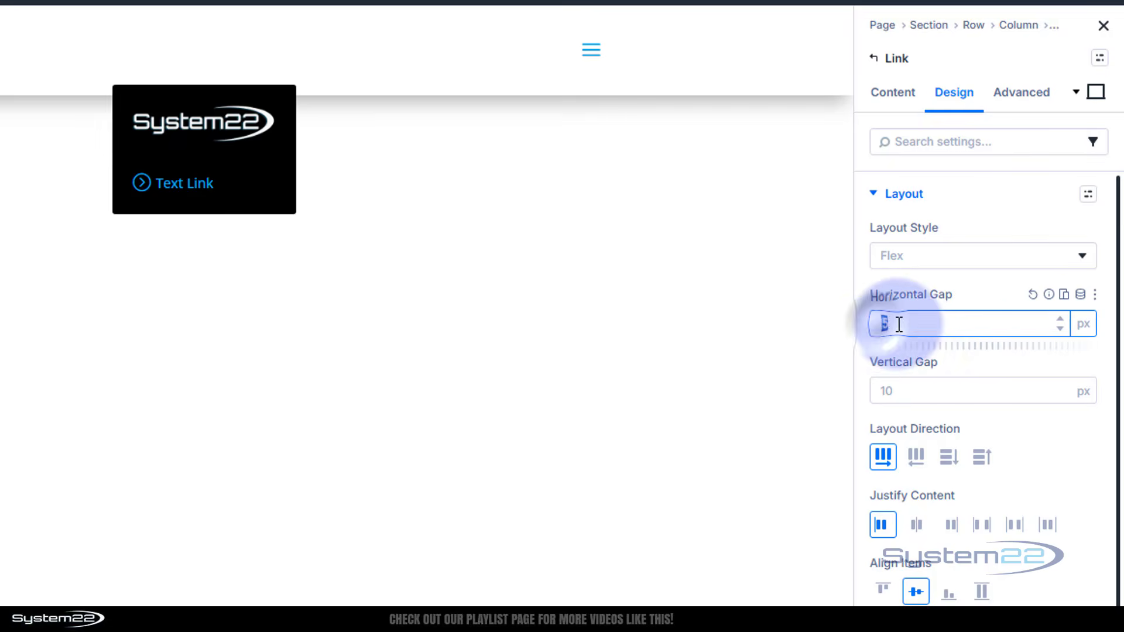
pyautogui.write('10')
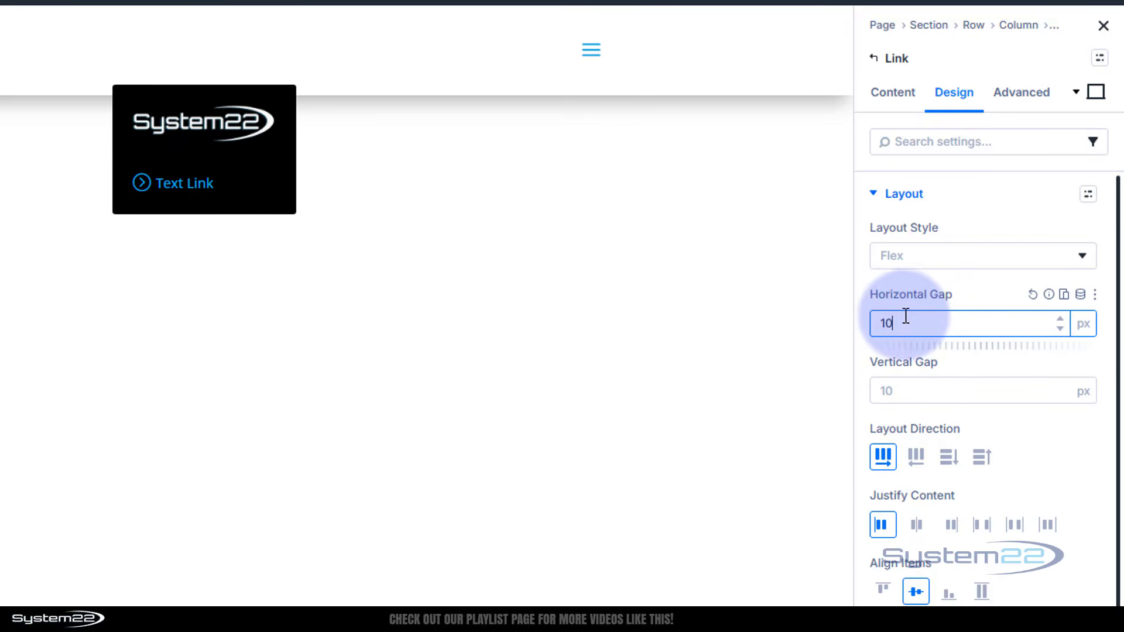
pyautogui.click(993, 295)
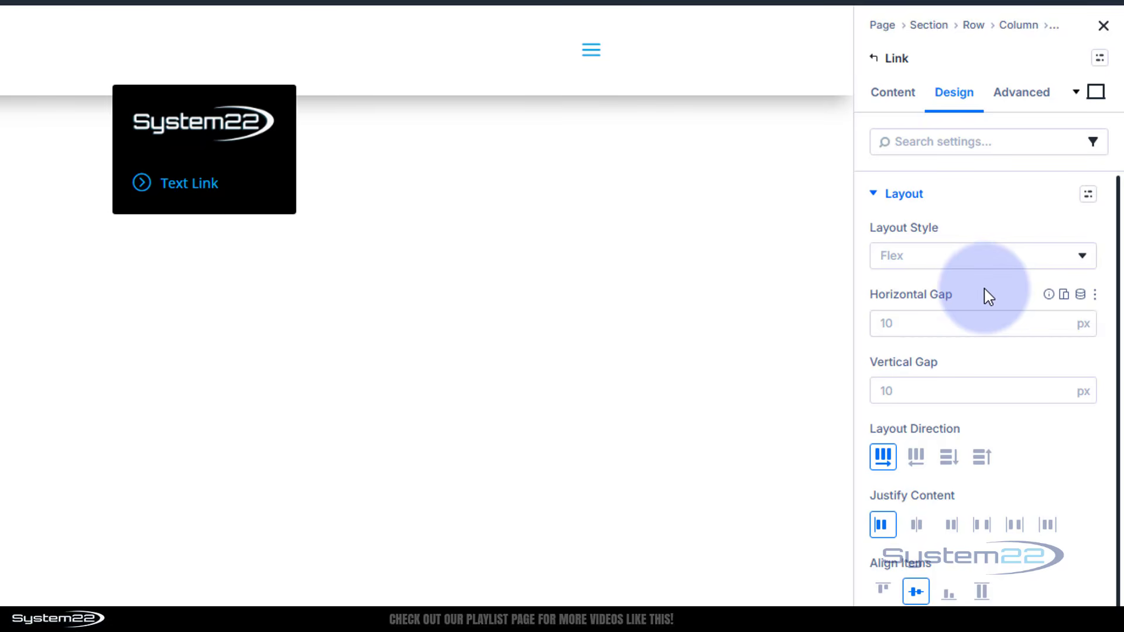
# - Replace the Link's placeholder text with "Home"
pyautogui.click(888, 103)
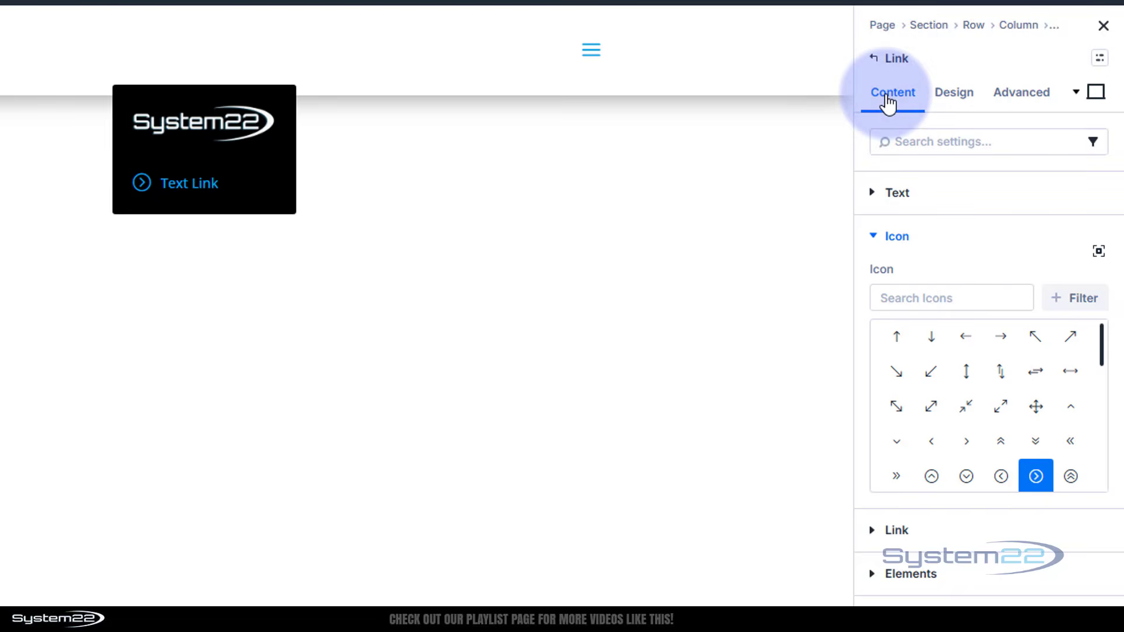
pyautogui.click(876, 196)
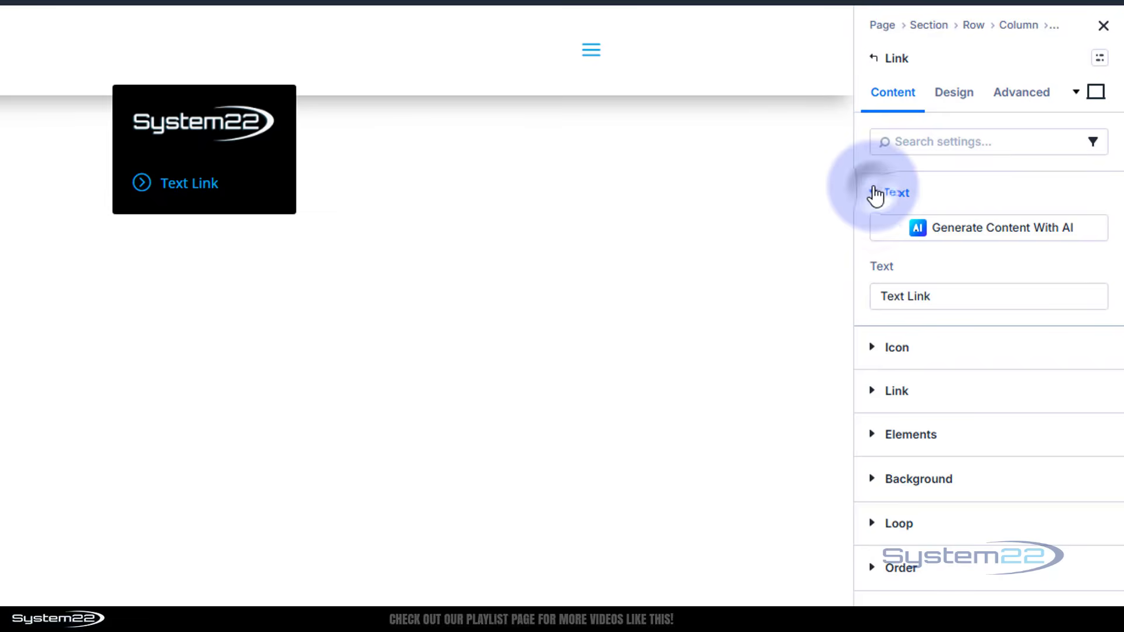
pyautogui.click(931, 294)
pyautogui.moveTo(932, 295); pyautogui.dragTo(858, 276)
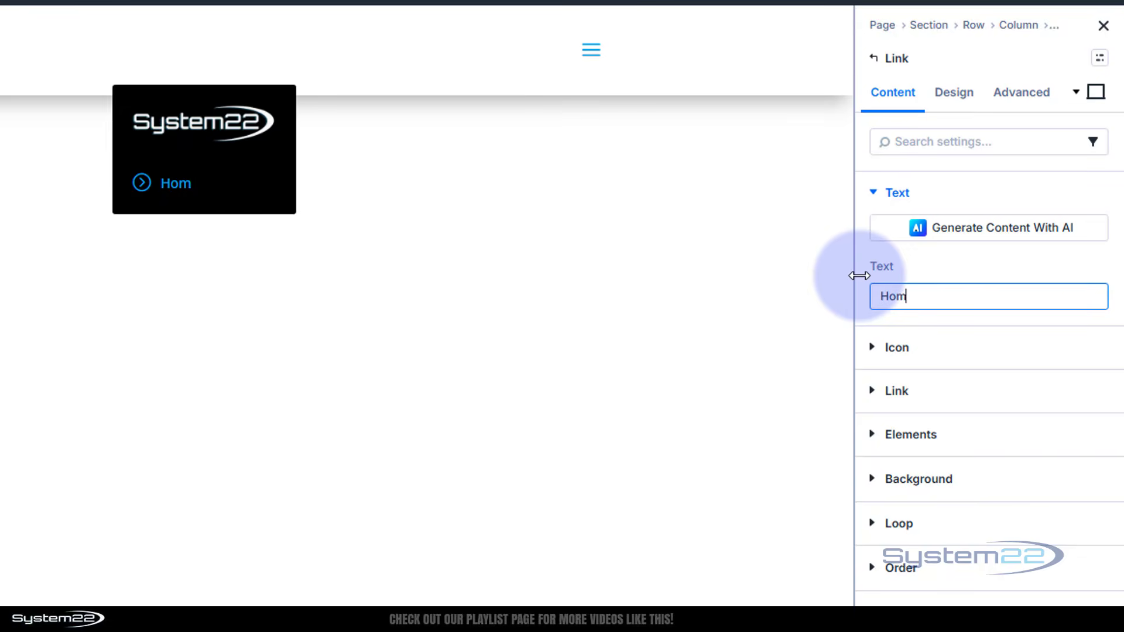
pyautogui.write('Home')
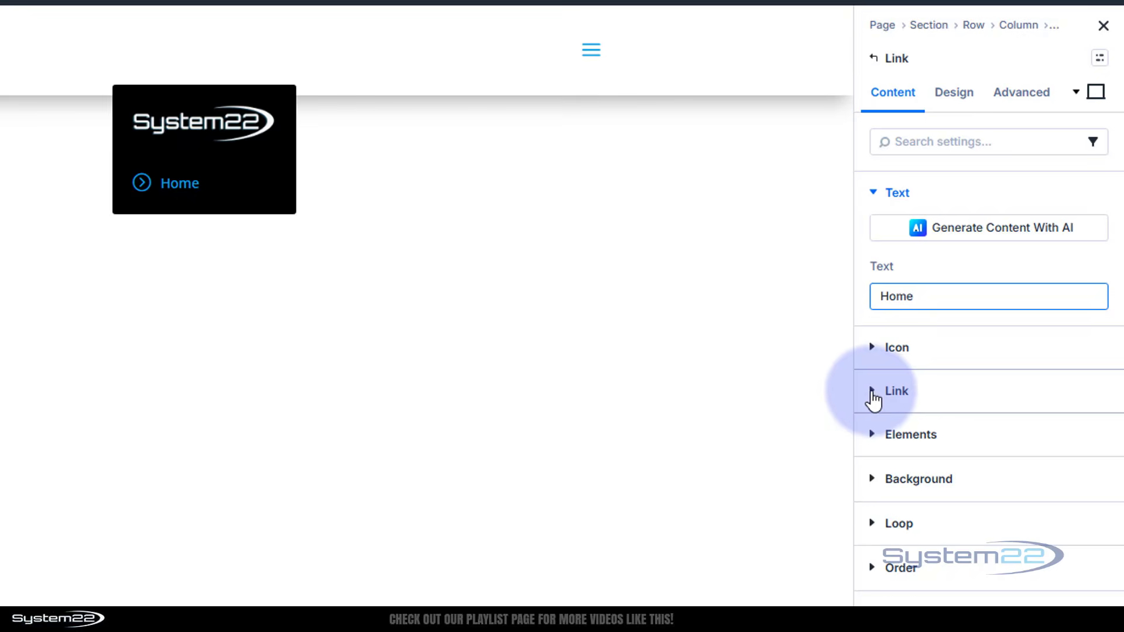
# - Set the Home link's URL to the placeholder "#", without using dynamic content
pyautogui.click(872, 392)
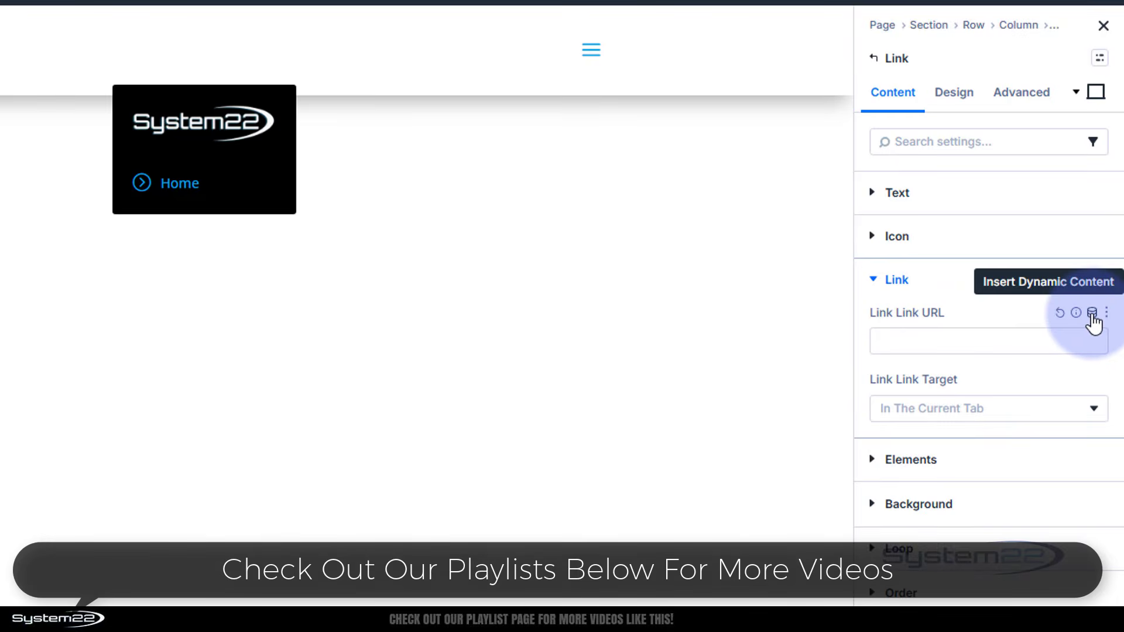
pyautogui.click(1092, 313)
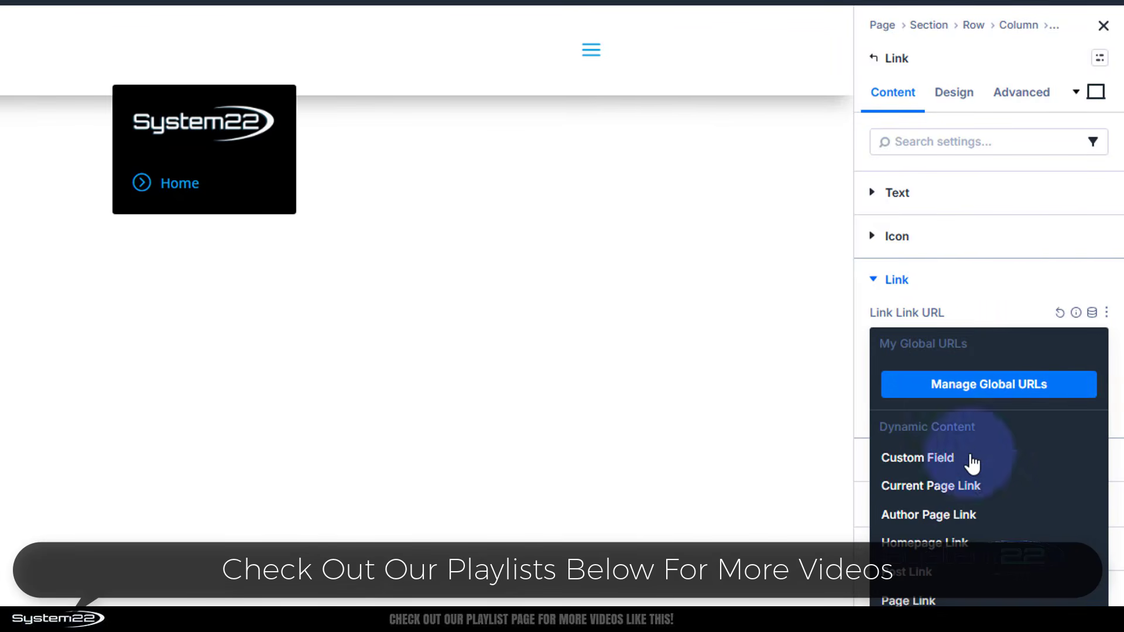
pyautogui.click(984, 288)
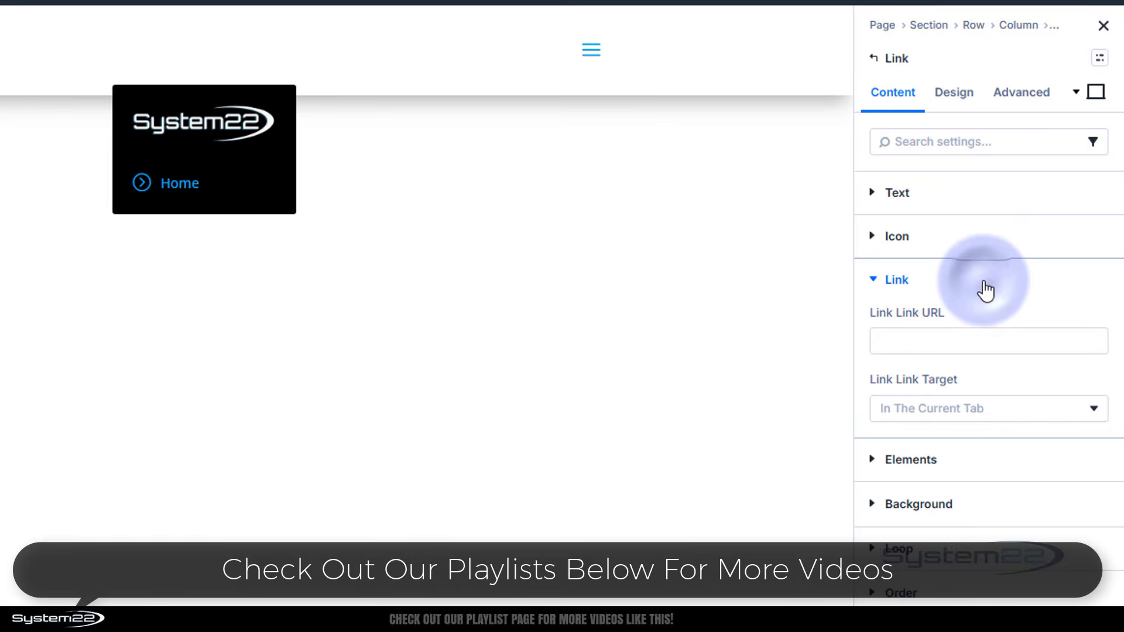
pyautogui.click(944, 337)
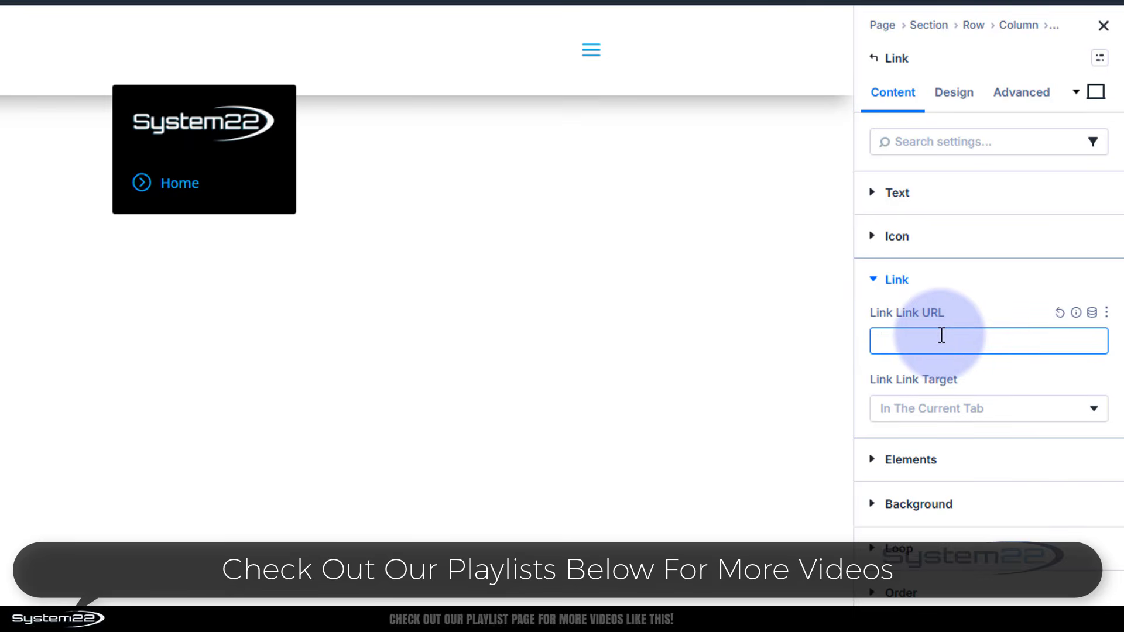
pyautogui.write('#')
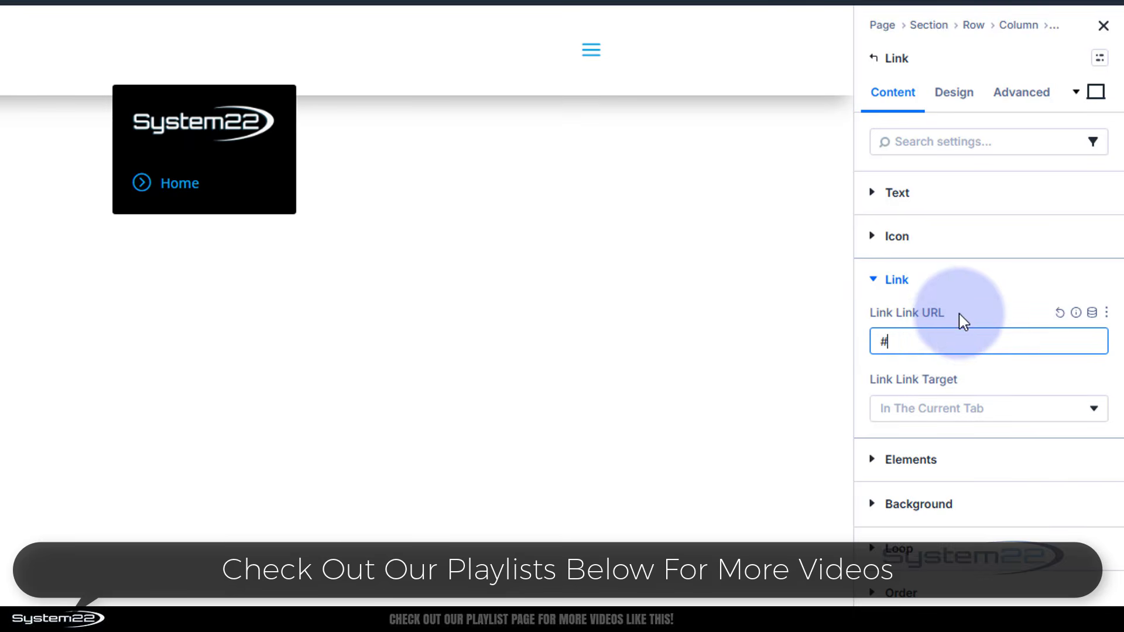
pyautogui.click(983, 293)
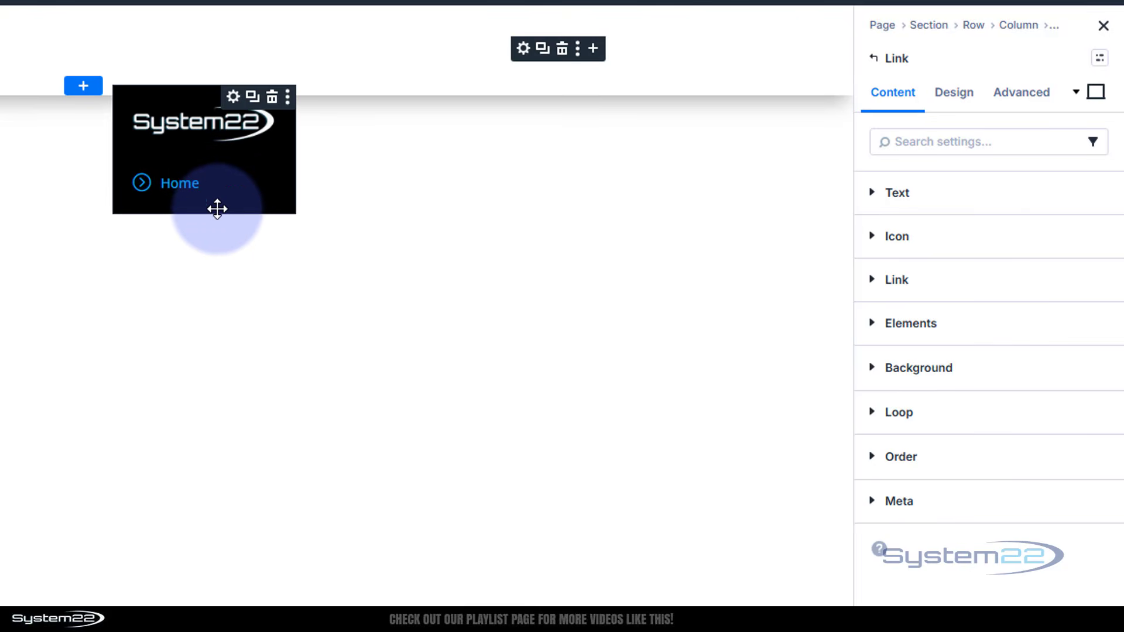
# - Add a bottom border 2 px wide to the Home link
pyautogui.moveTo(207, 187)
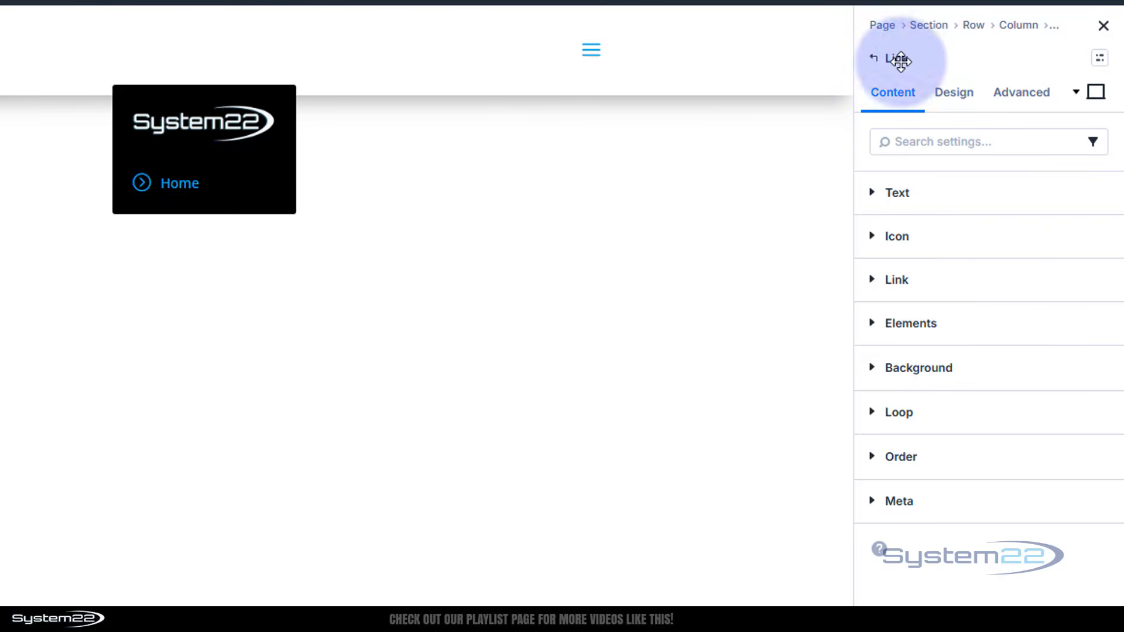
pyautogui.click(956, 100)
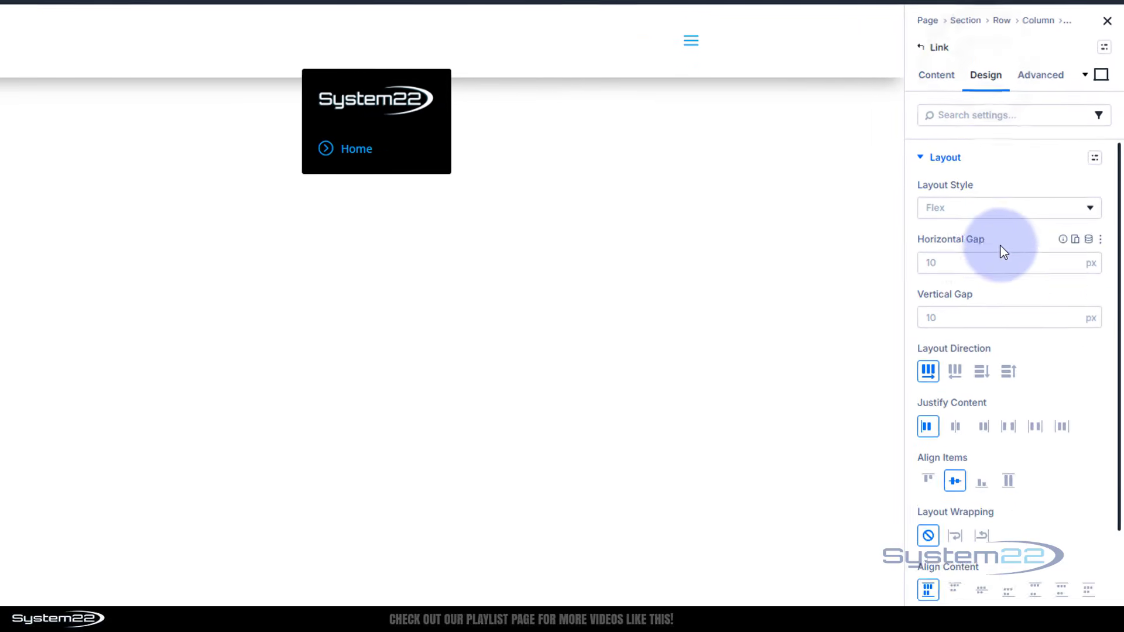
pyautogui.scroll(-5, 1013, 240)
pyautogui.click(966, 496)
pyautogui.scroll(-5, 981, 502)
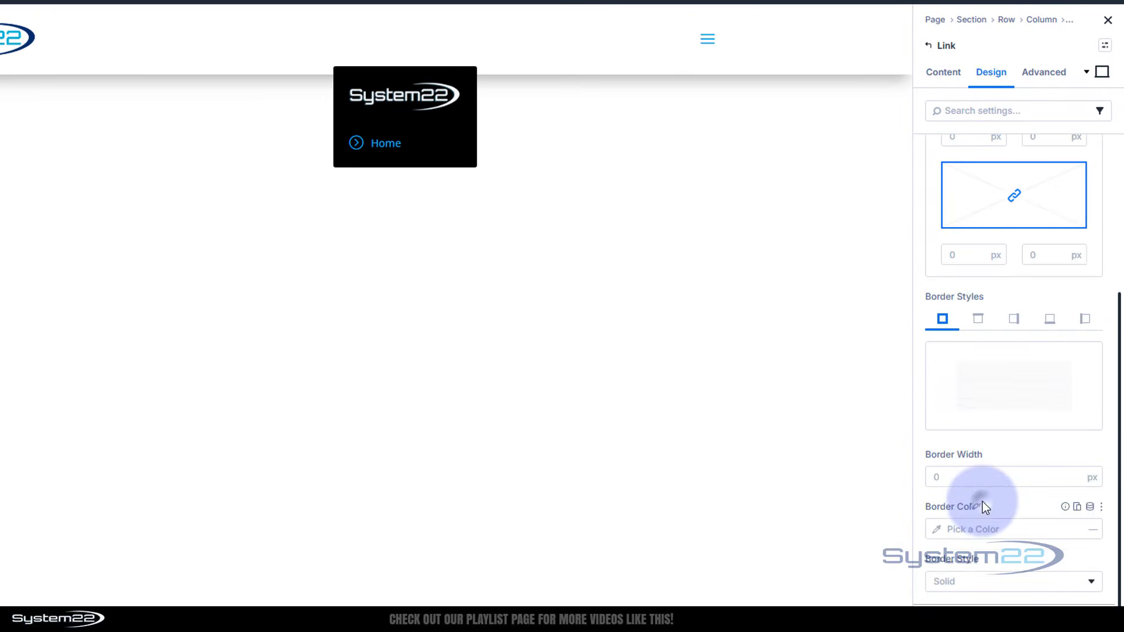
pyautogui.click(1050, 320)
pyautogui.scroll(-1, 1024, 399)
pyautogui.scroll(-1, 1025, 399)
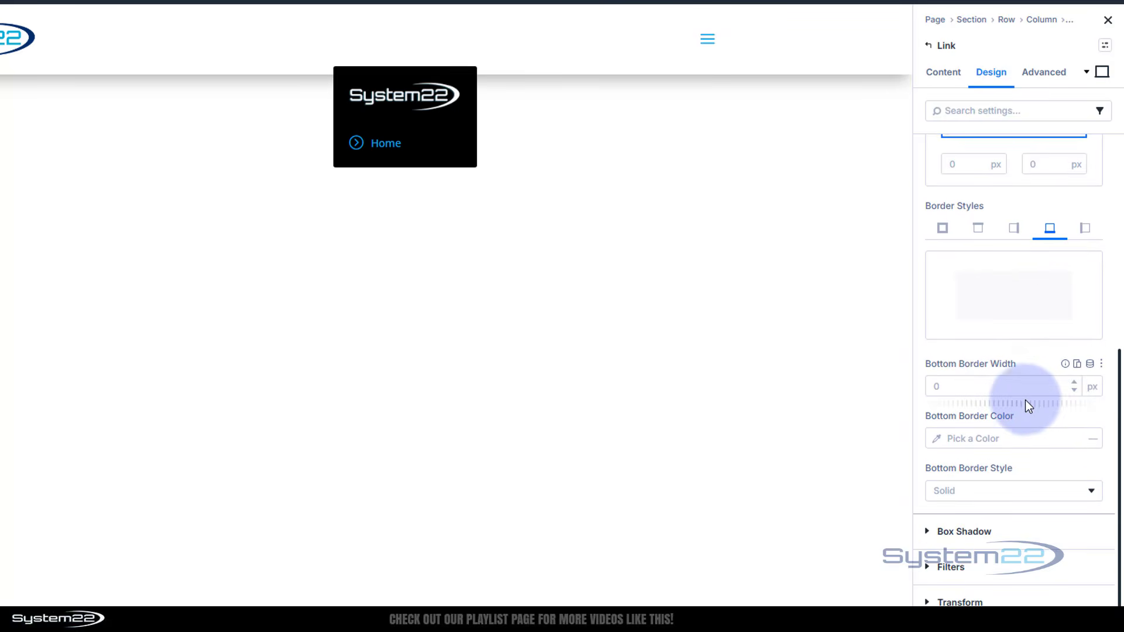
pyautogui.click(1075, 382)
pyautogui.click(1074, 382)
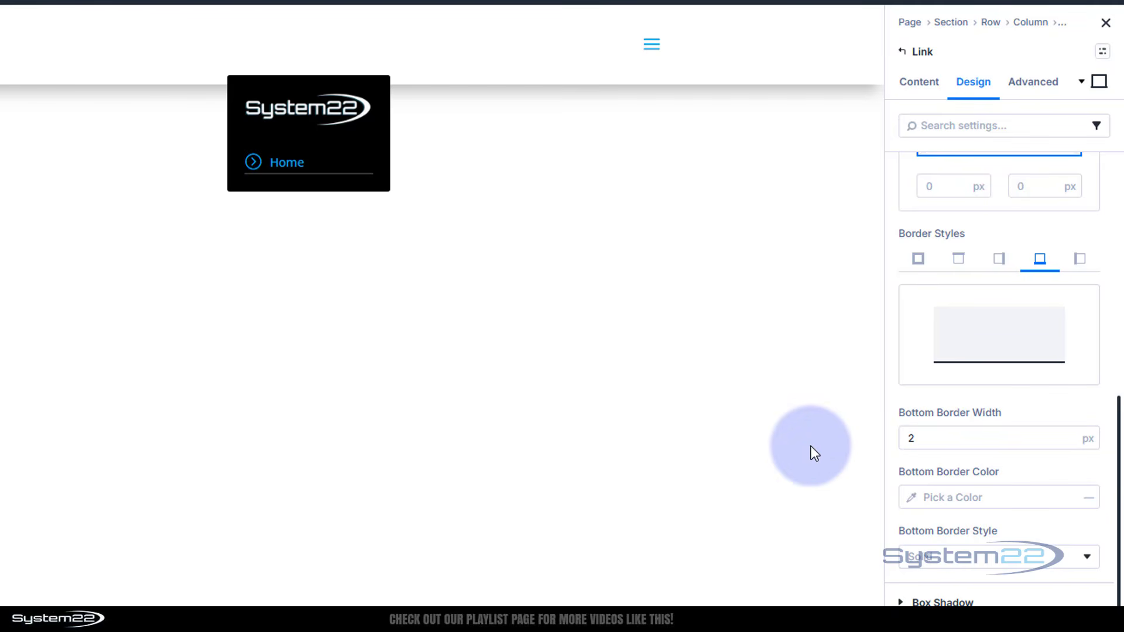
# - Set the link's bottom border color in the hover state to the global Secondary Color, and return to the Desktop state
pyautogui.click(1101, 85)
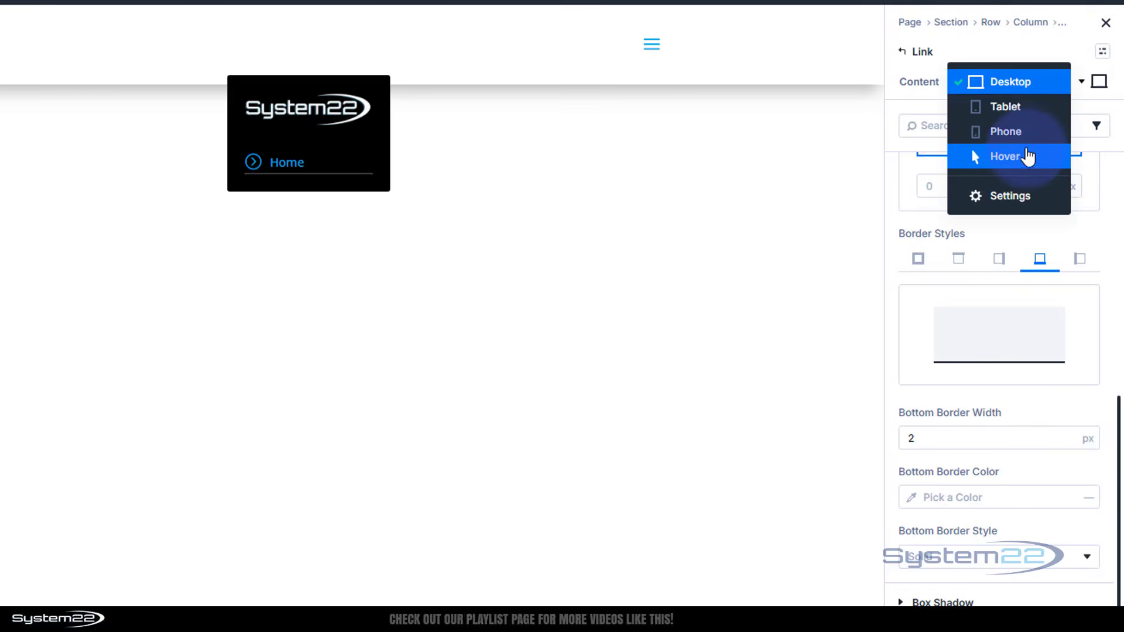
pyautogui.click(1028, 157)
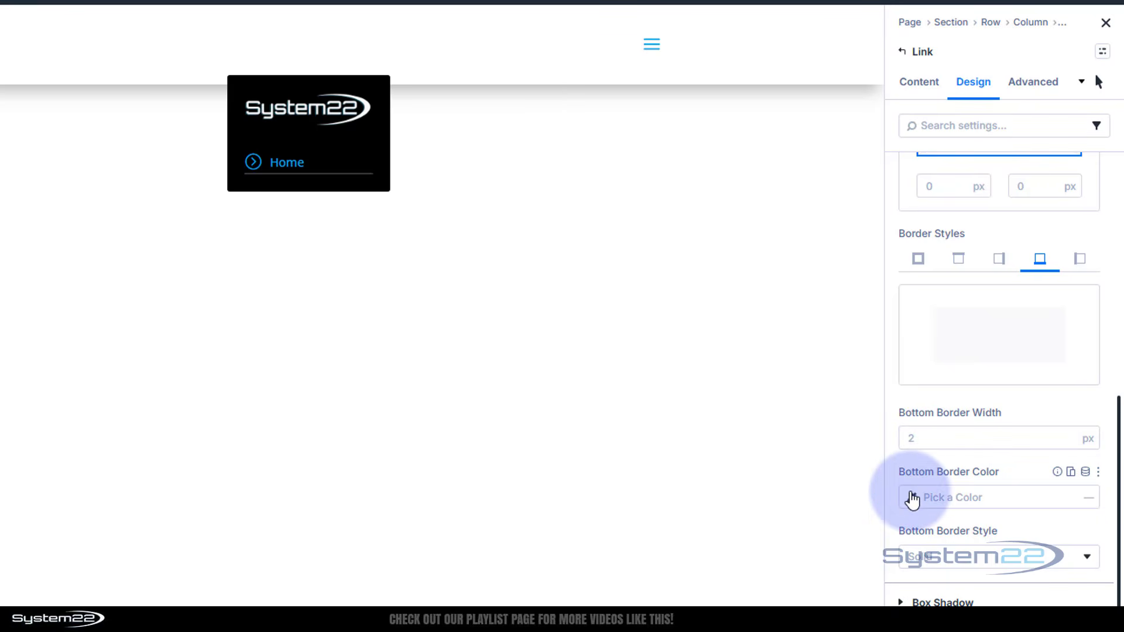
pyautogui.click(912, 499)
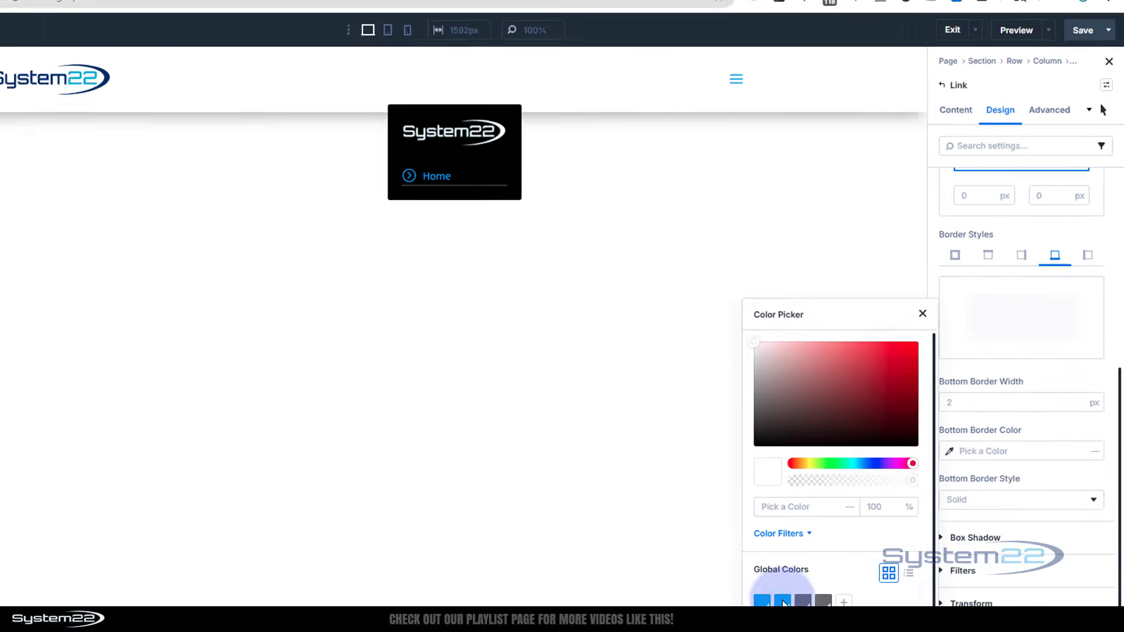
pyautogui.click(839, 542)
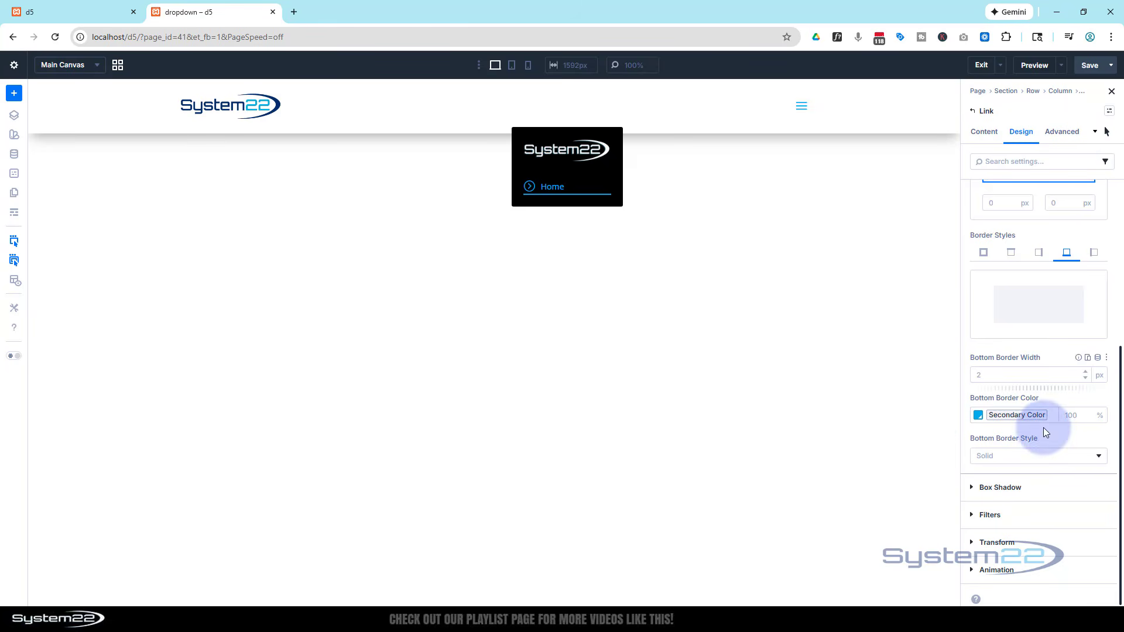
pyautogui.click(1106, 131)
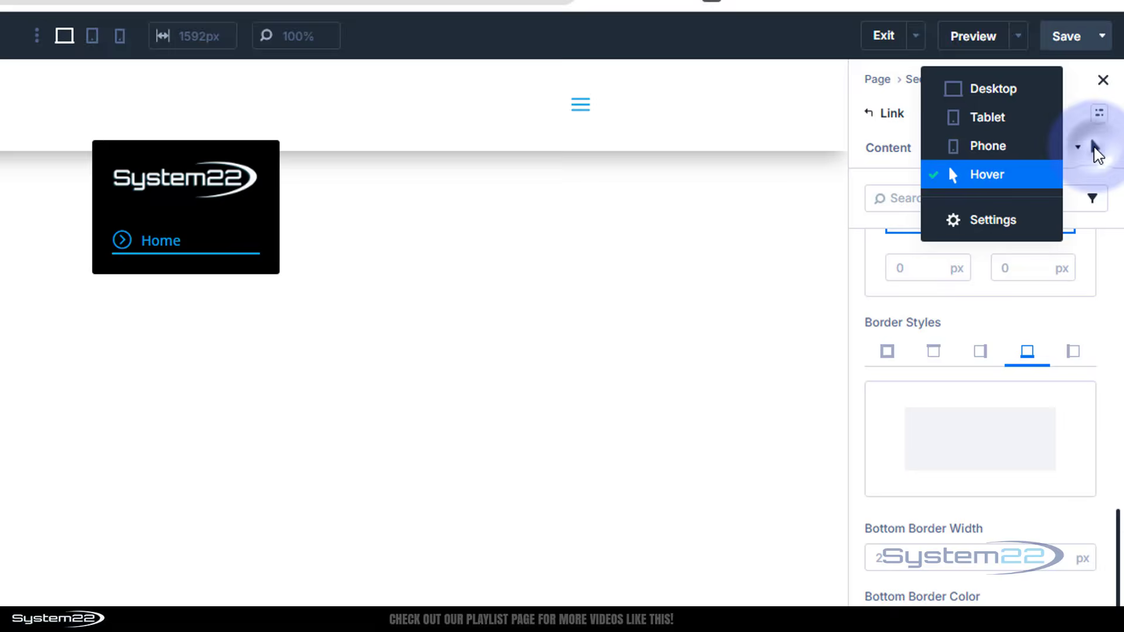
pyautogui.click(1012, 91)
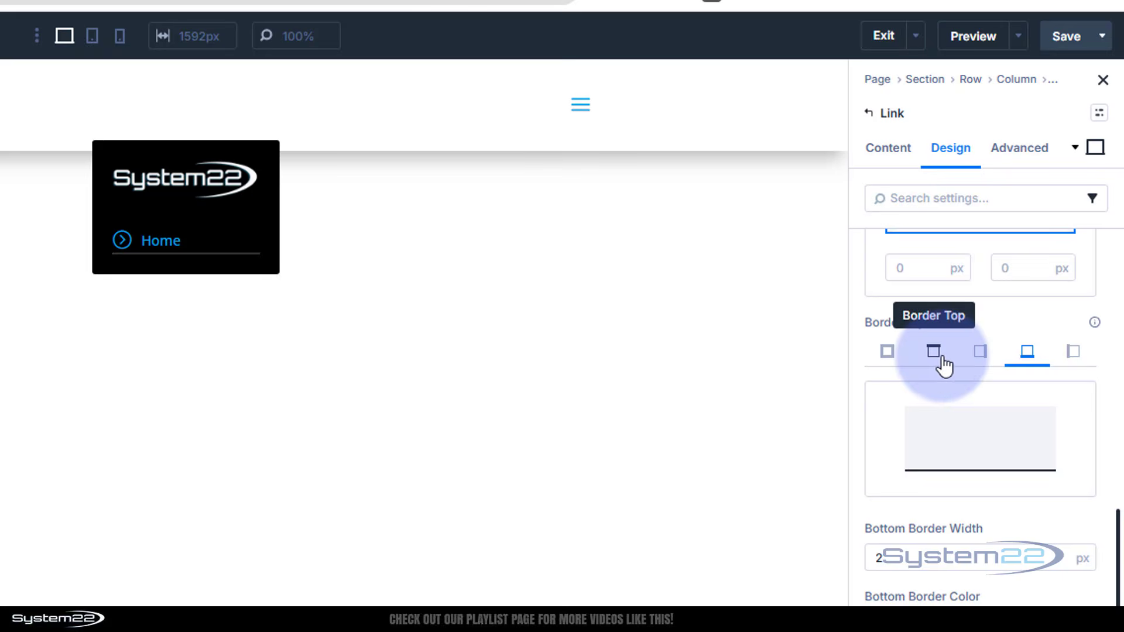
# - Give the Home link linked top and bottom padding of 5 px
pyautogui.scroll(1, 946, 368)
pyautogui.scroll(5, 948, 366)
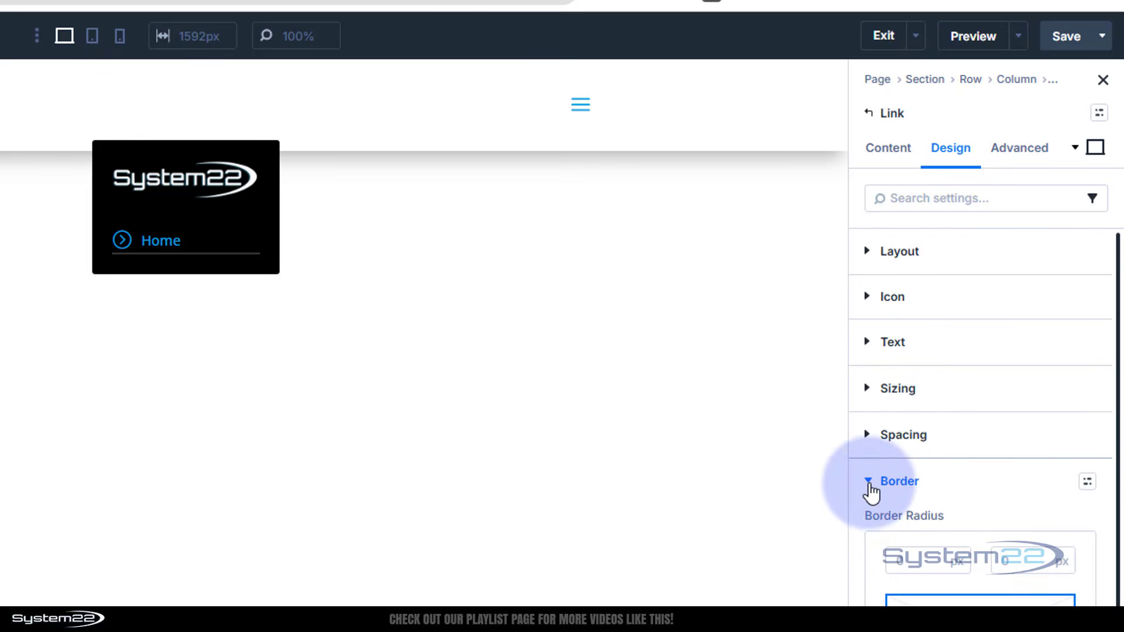
pyautogui.click(871, 489)
pyautogui.click(870, 436)
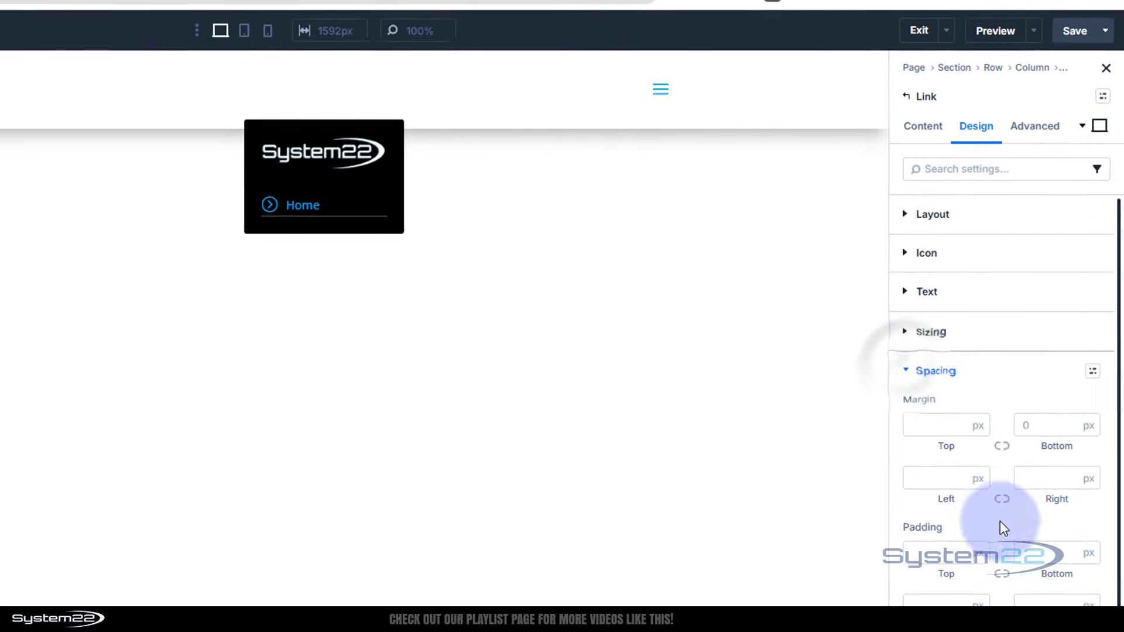
pyautogui.scroll(-1, 997, 497)
pyautogui.click(965, 432)
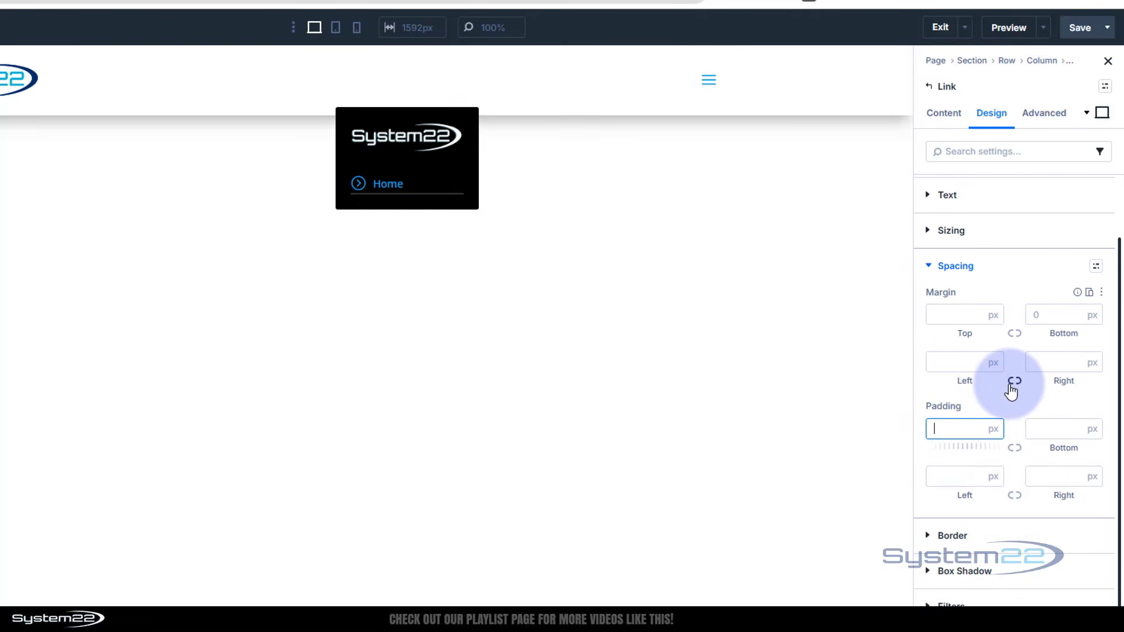
pyautogui.click(1016, 449)
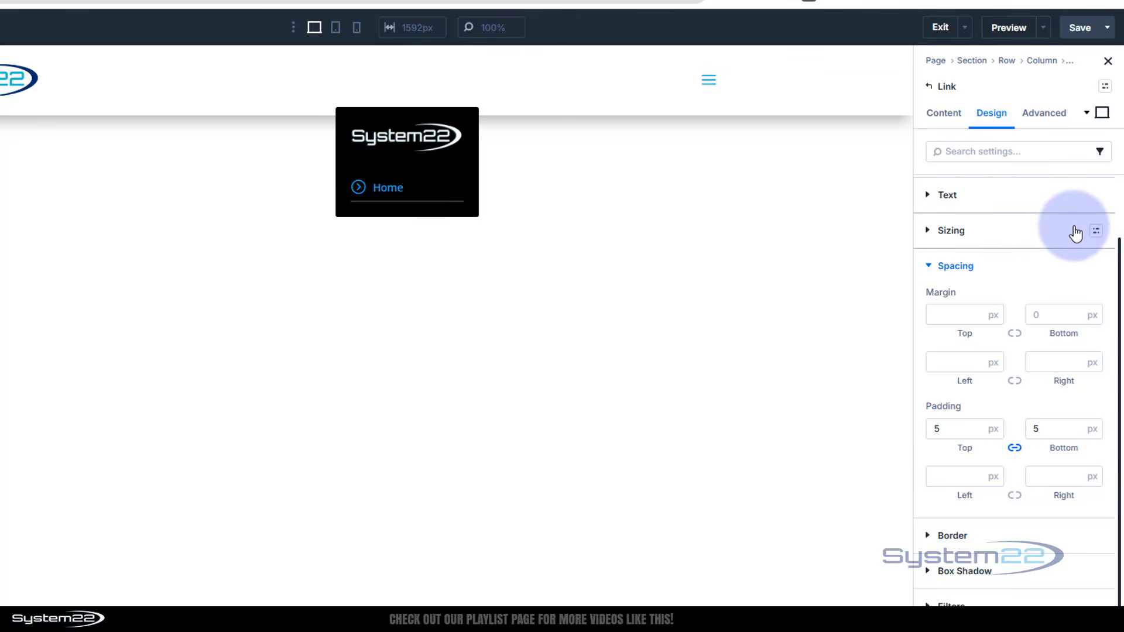
# - Duplicate the Link element four times inside the parent Dropdown
pyautogui.click(930, 88)
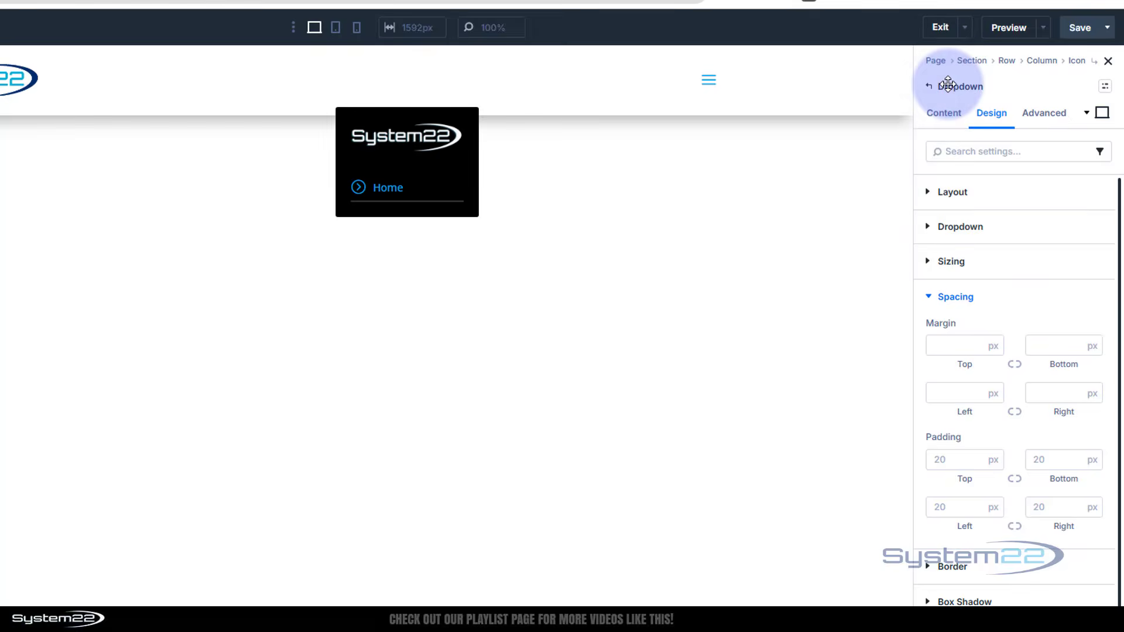
pyautogui.click(944, 113)
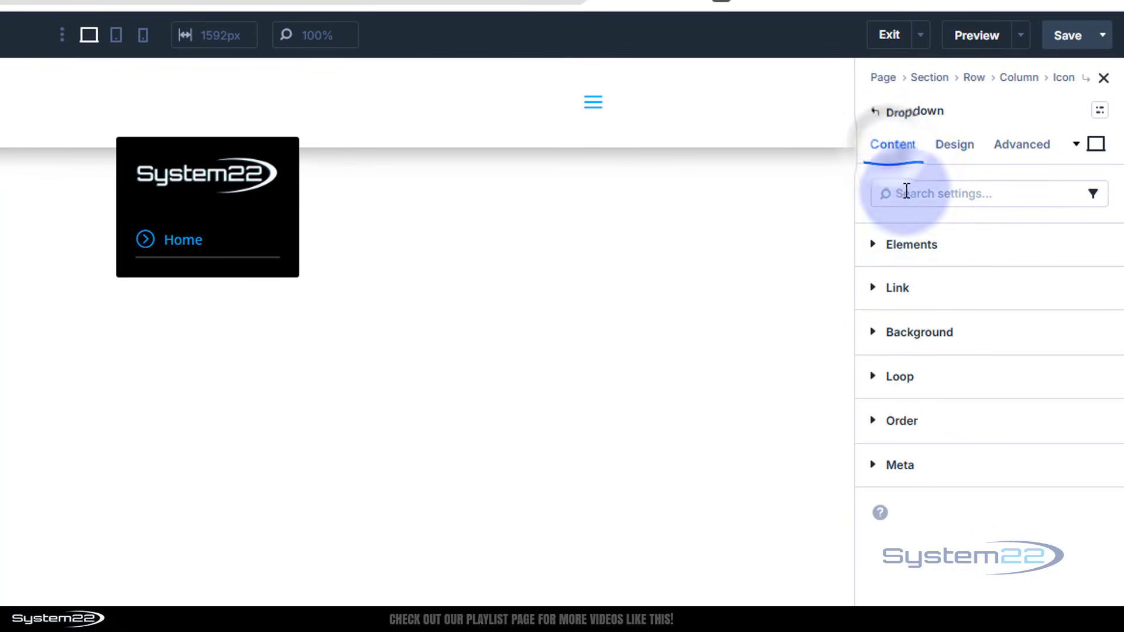
pyautogui.click(872, 246)
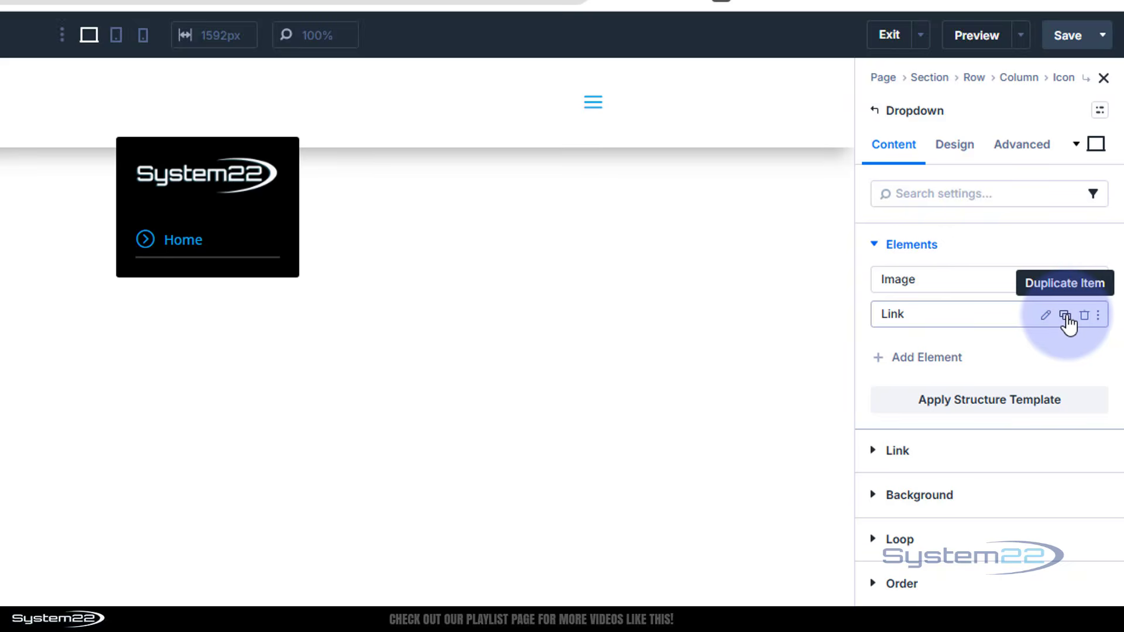
pyautogui.click(1065, 316)
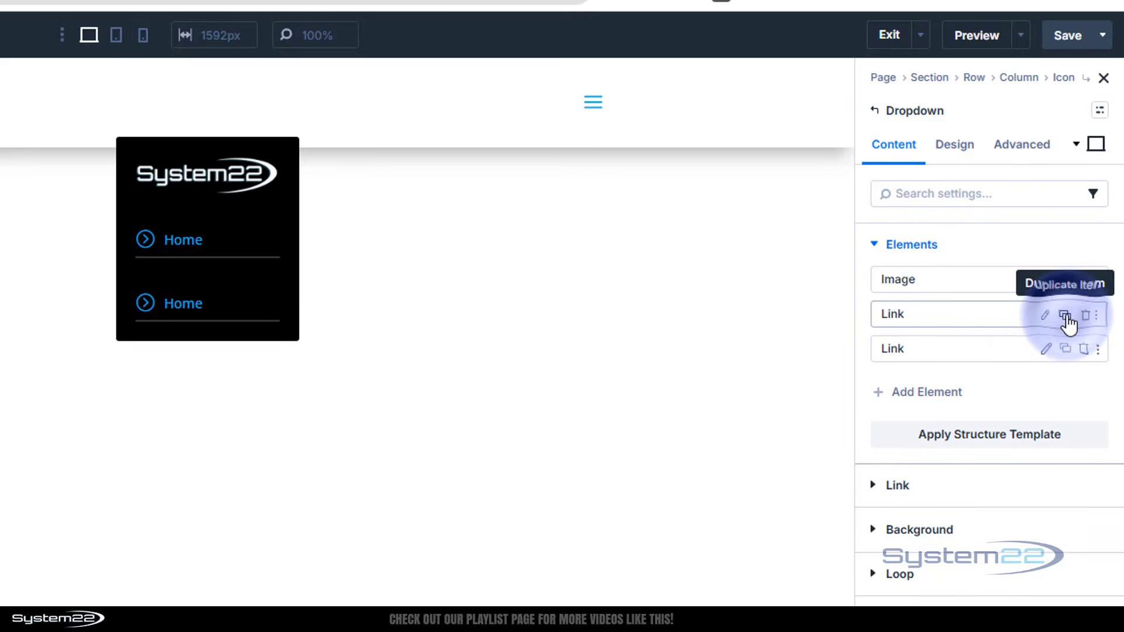
pyautogui.click(1065, 316)
pyautogui.click(1065, 316)
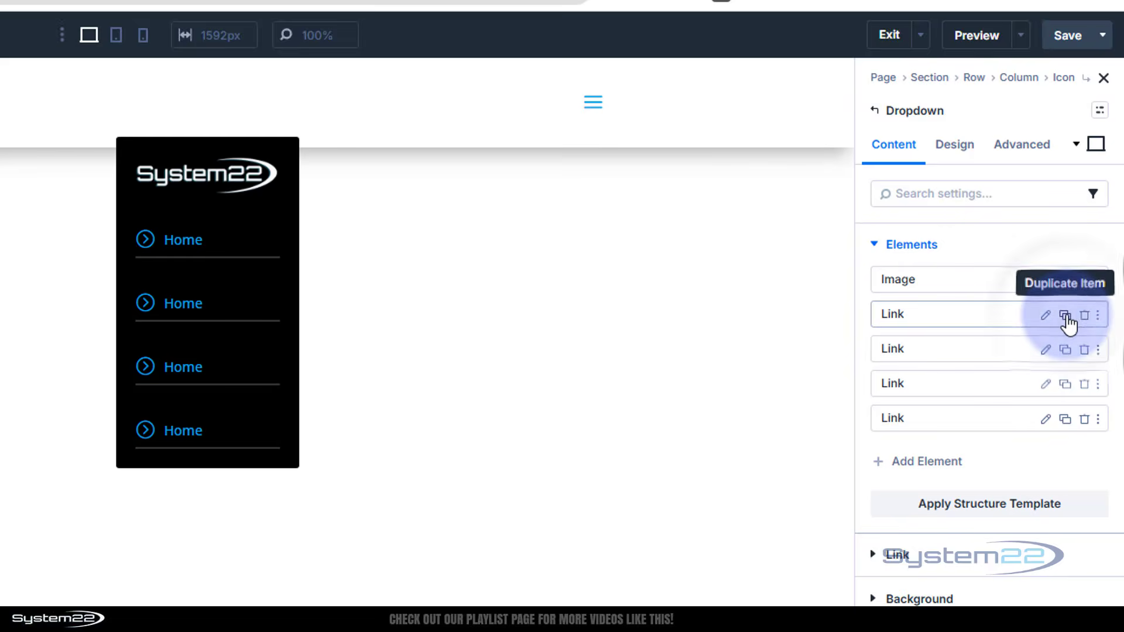
pyautogui.click(1066, 317)
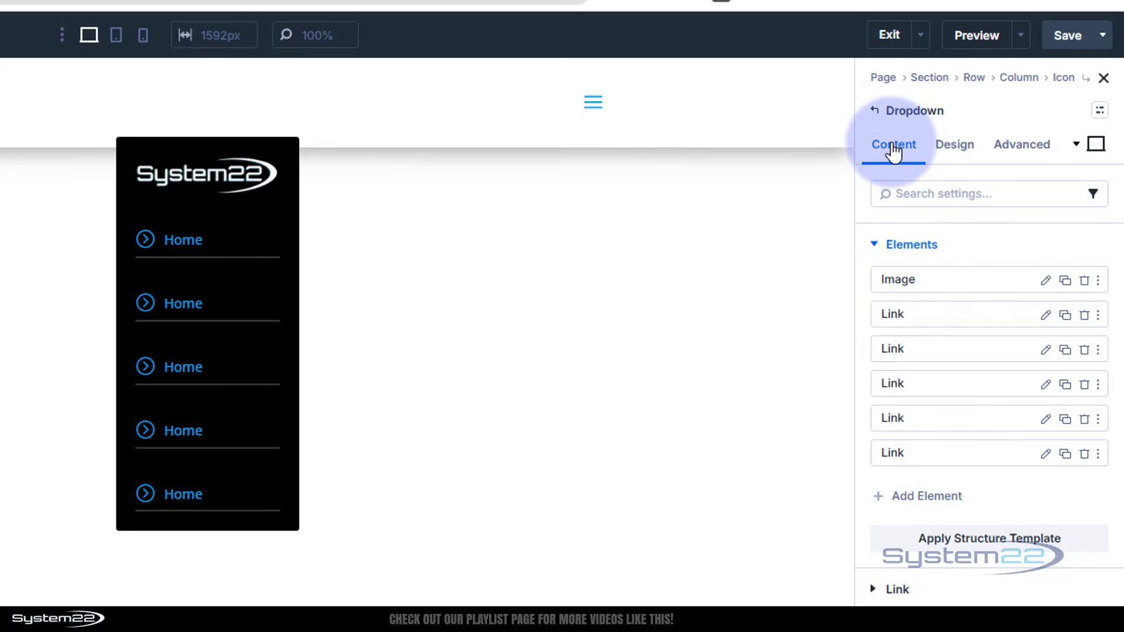
# - Set the Dropdown layout's vertical gap to 10 px
pyautogui.click(958, 147)
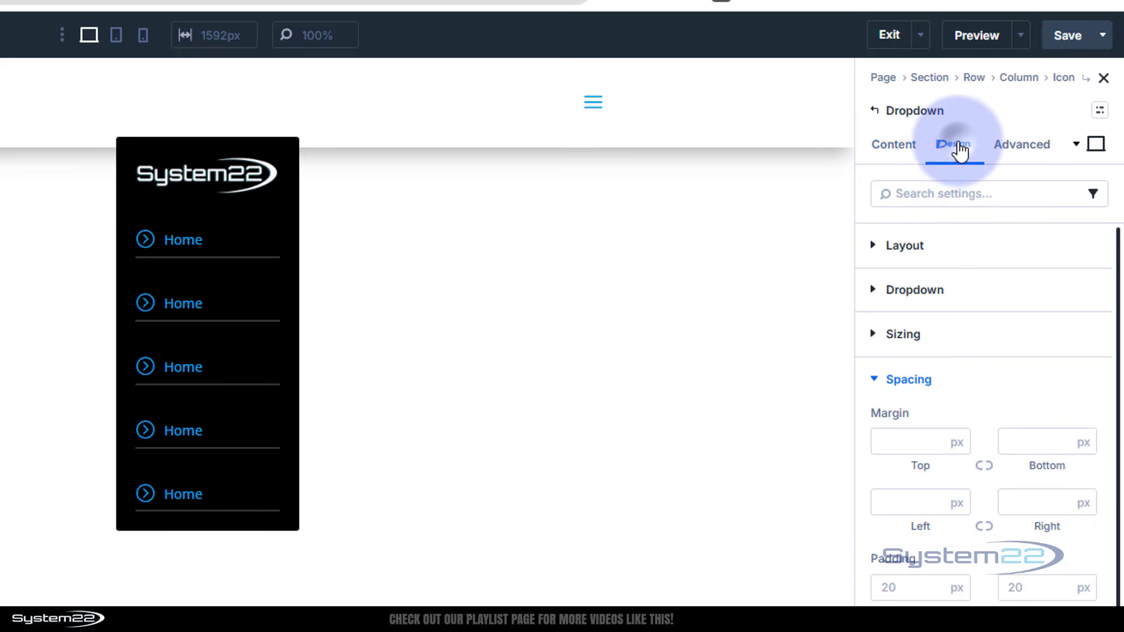
pyautogui.click(928, 247)
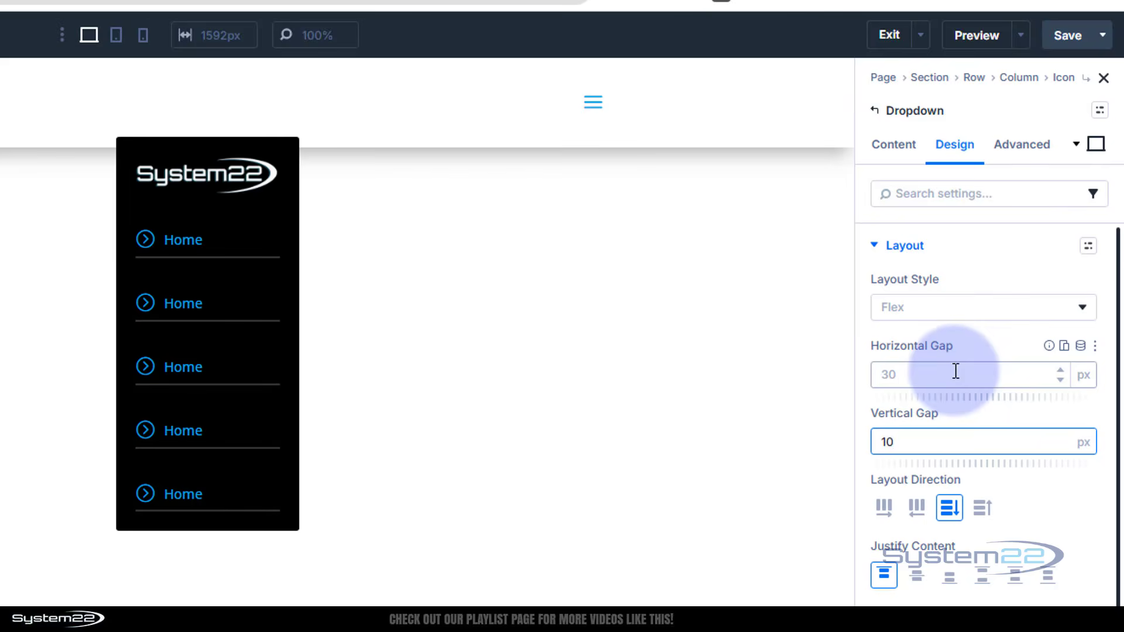
pyautogui.click(982, 414)
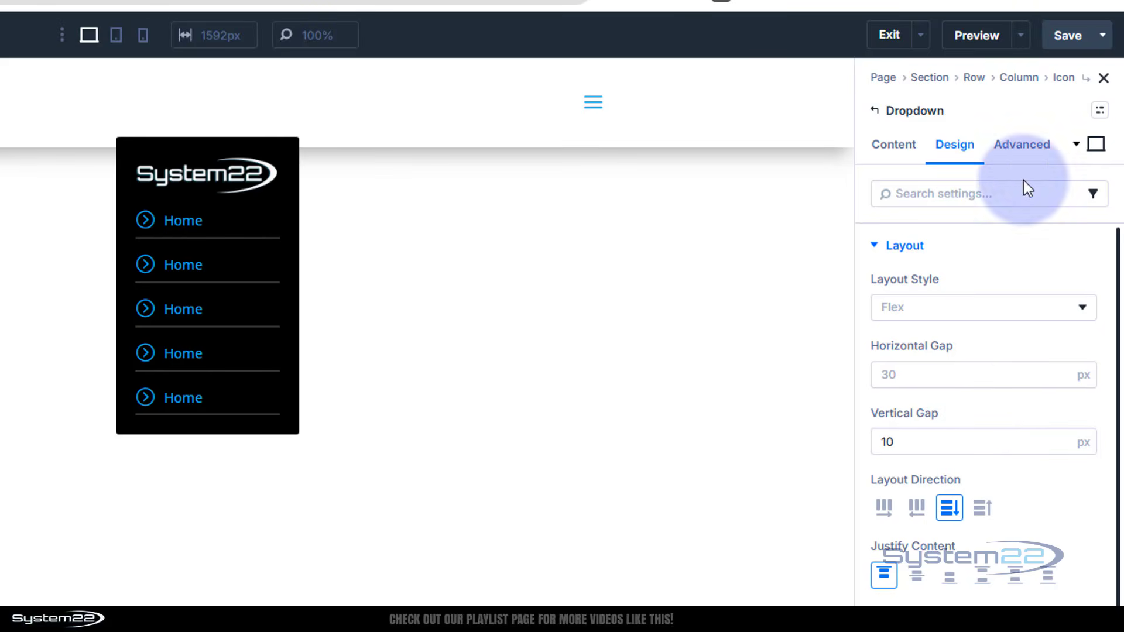
# - Change the text of the four duplicated links to "About", "Services", "Portfolio" and "Gallery", and return to the parent Dropdown
pyautogui.click(889, 147)
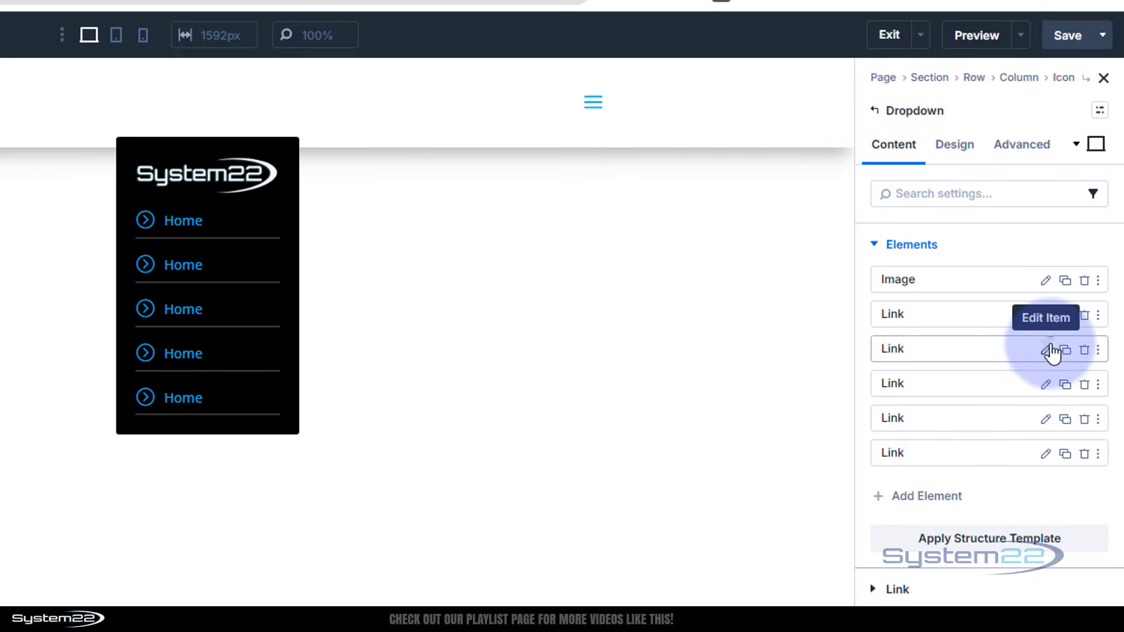
pyautogui.click(1045, 351)
pyautogui.moveTo(981, 346)
pyautogui.mouseDown()
pyautogui.moveTo(887, 348)
pyautogui.moveTo(867, 362)
pyautogui.mouseUp()
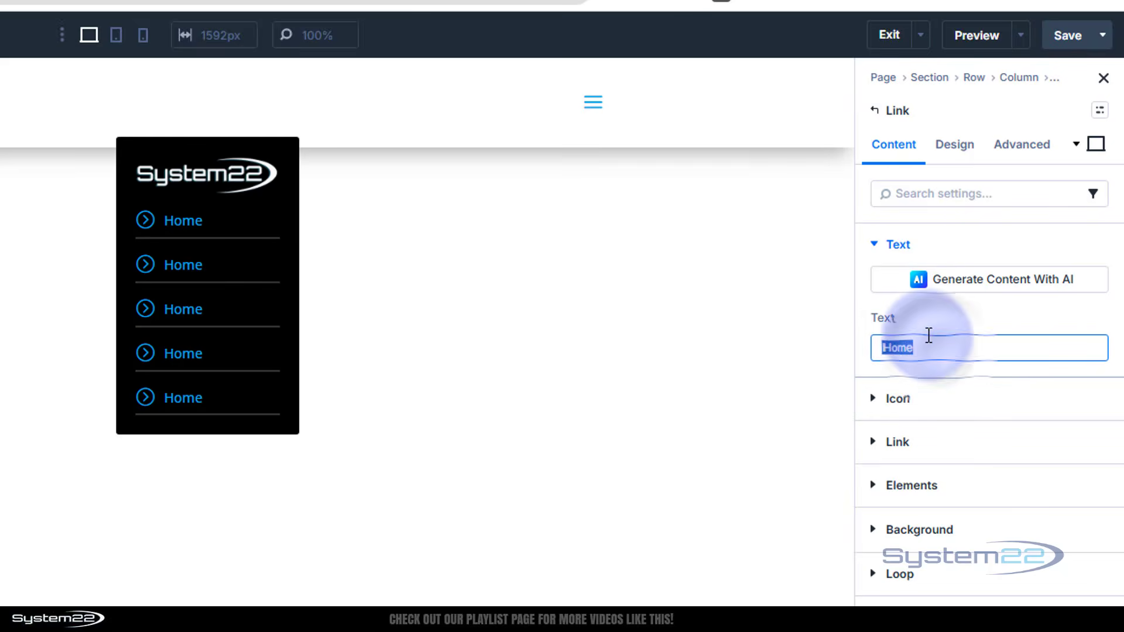
pyautogui.write('About')
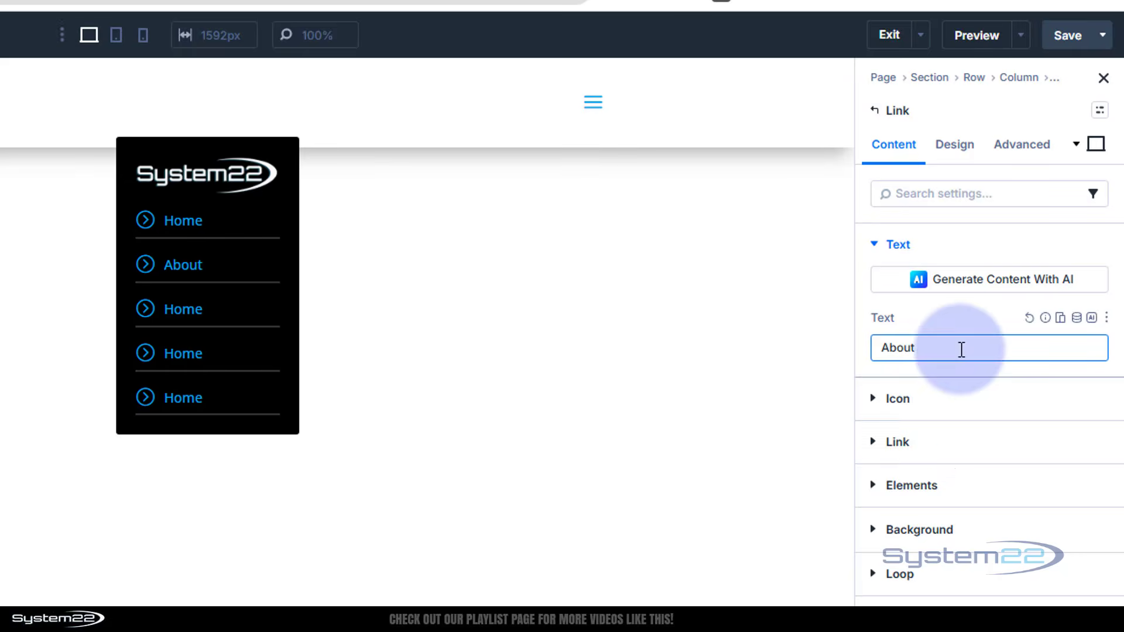
pyautogui.click(961, 443)
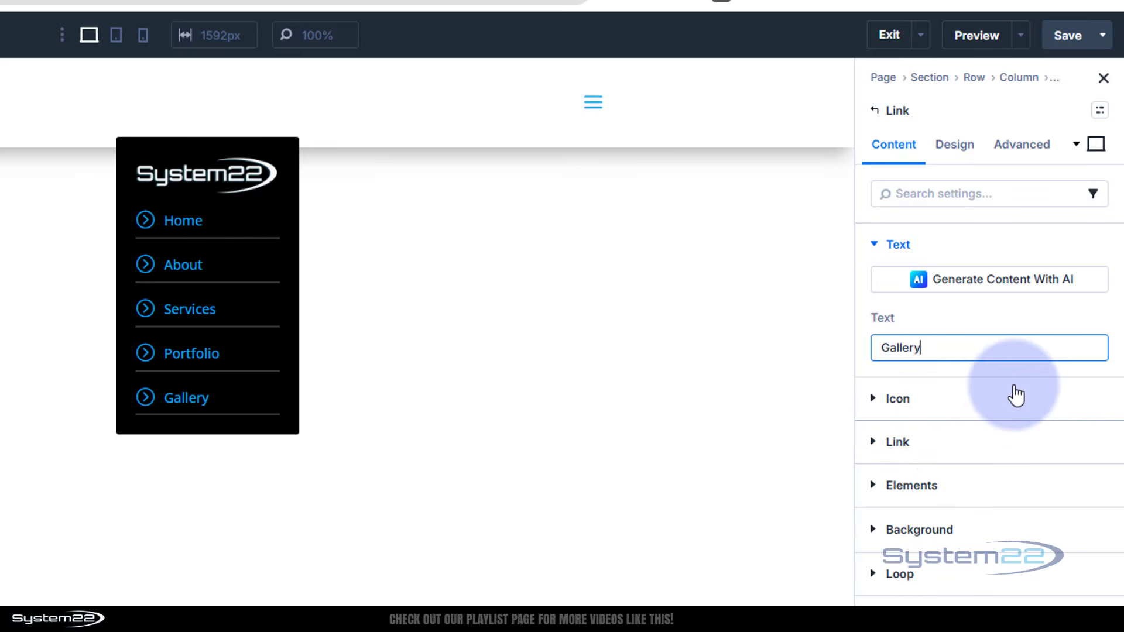
pyautogui.click(875, 111)
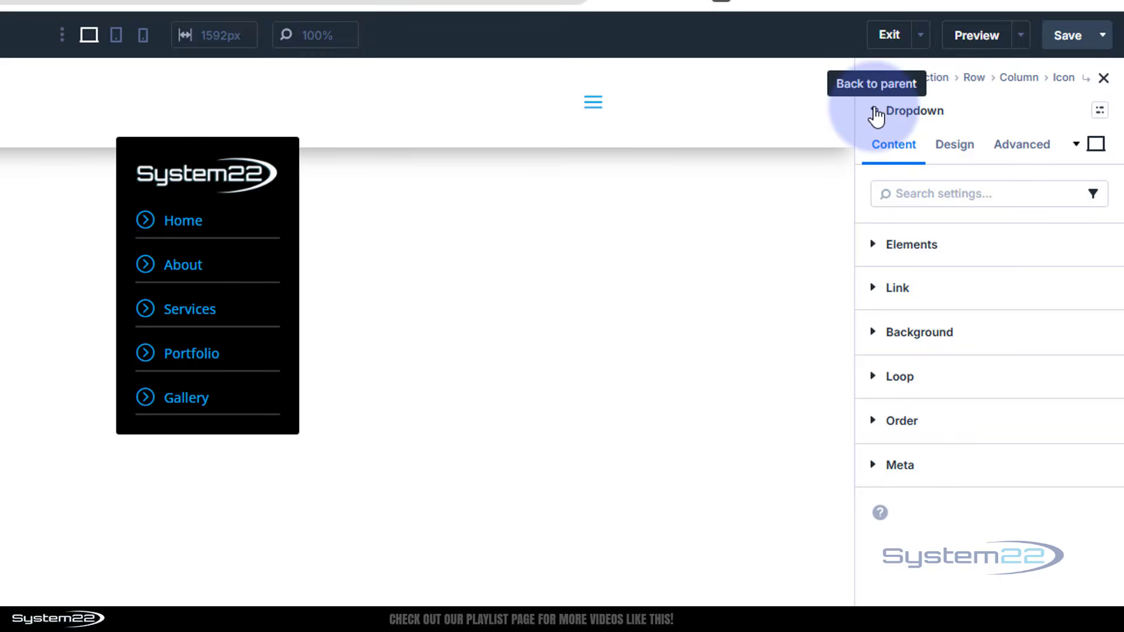
# - Add a Button module below the links in the Dropdown and set its text to "Contact"
pyautogui.click(873, 244)
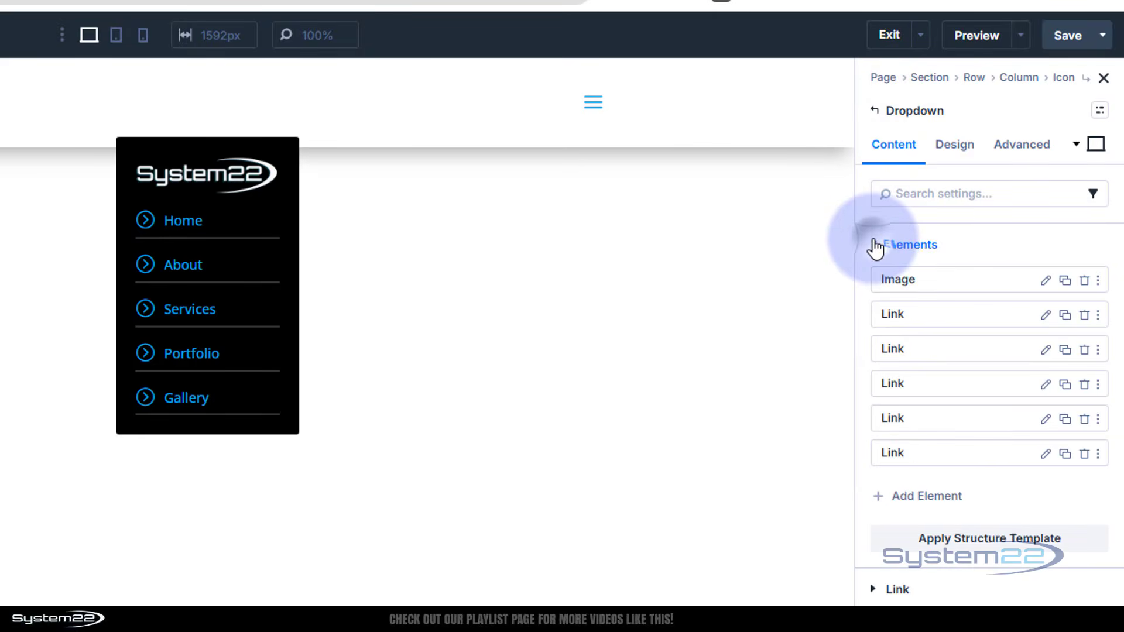
pyautogui.click(916, 505)
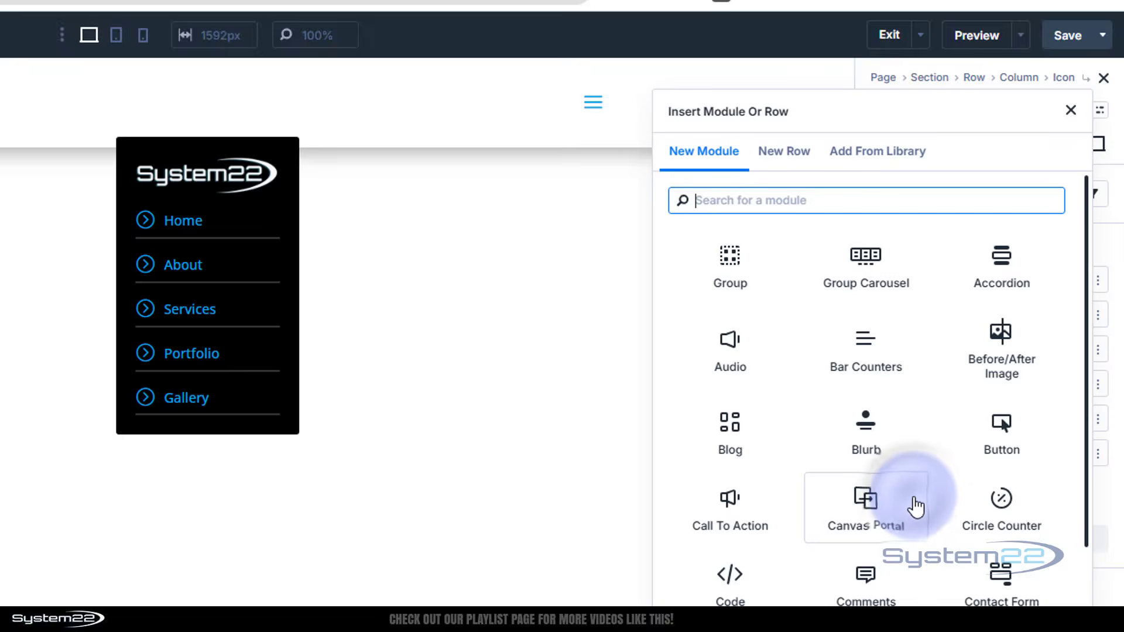
pyautogui.click(998, 430)
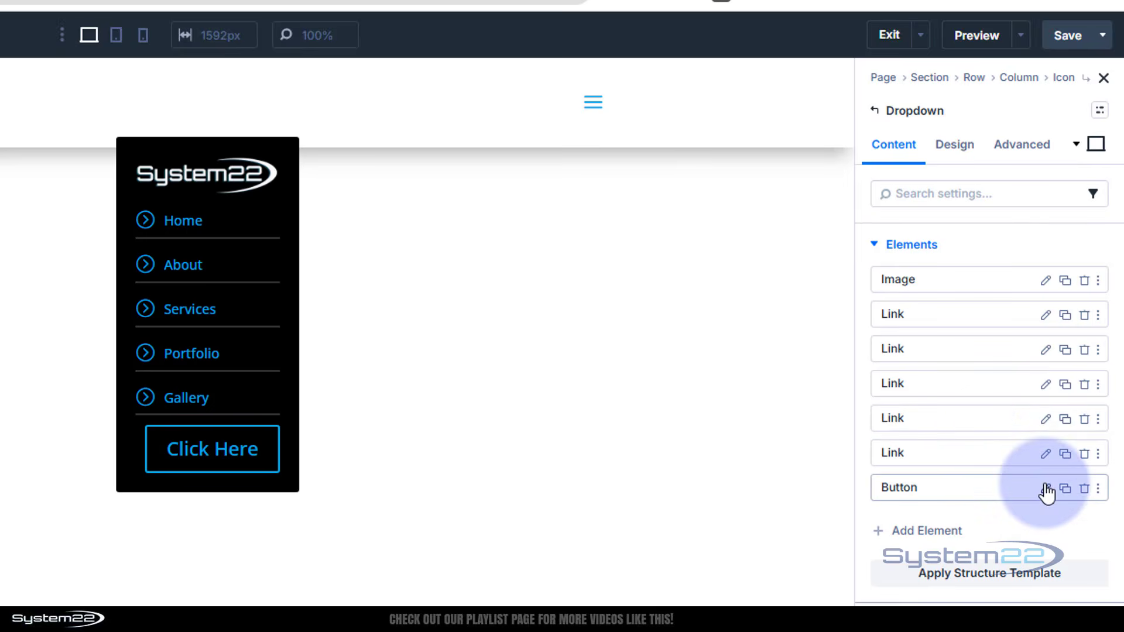
pyautogui.click(1046, 488)
pyautogui.click(926, 257)
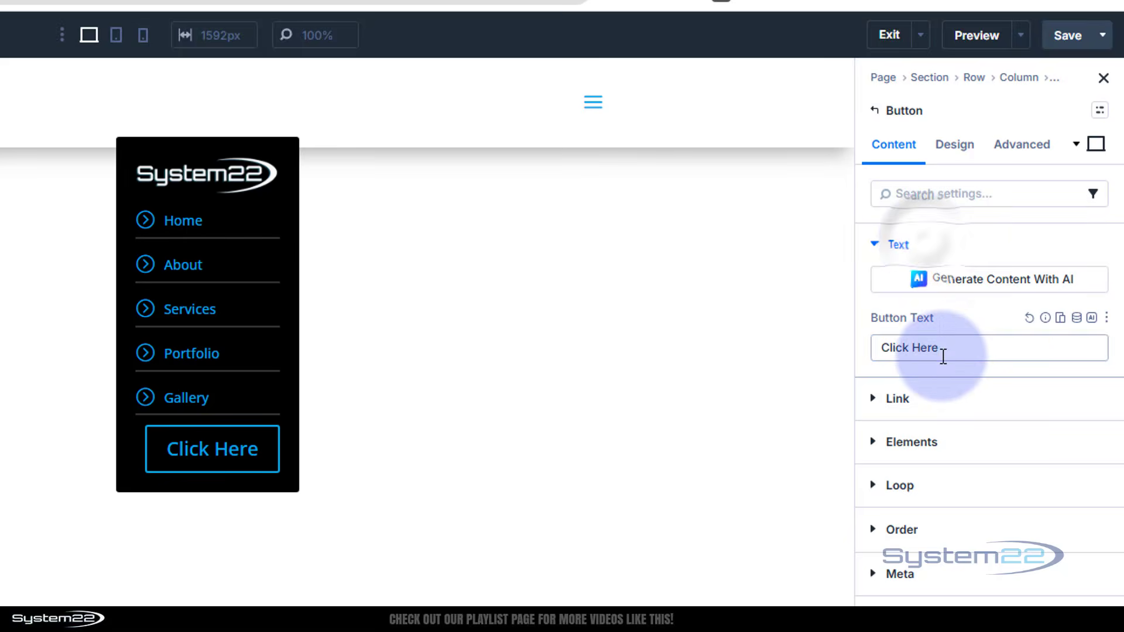
pyautogui.moveTo(939, 348); pyautogui.dragTo(879, 345)
pyautogui.write('Contact')
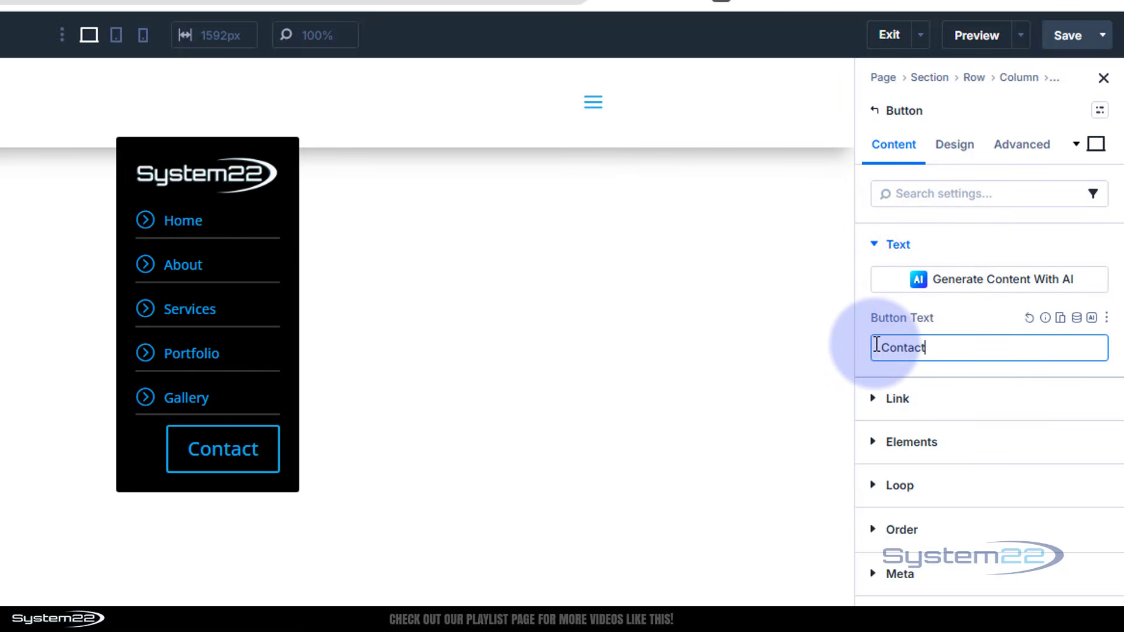
pyautogui.click(881, 401)
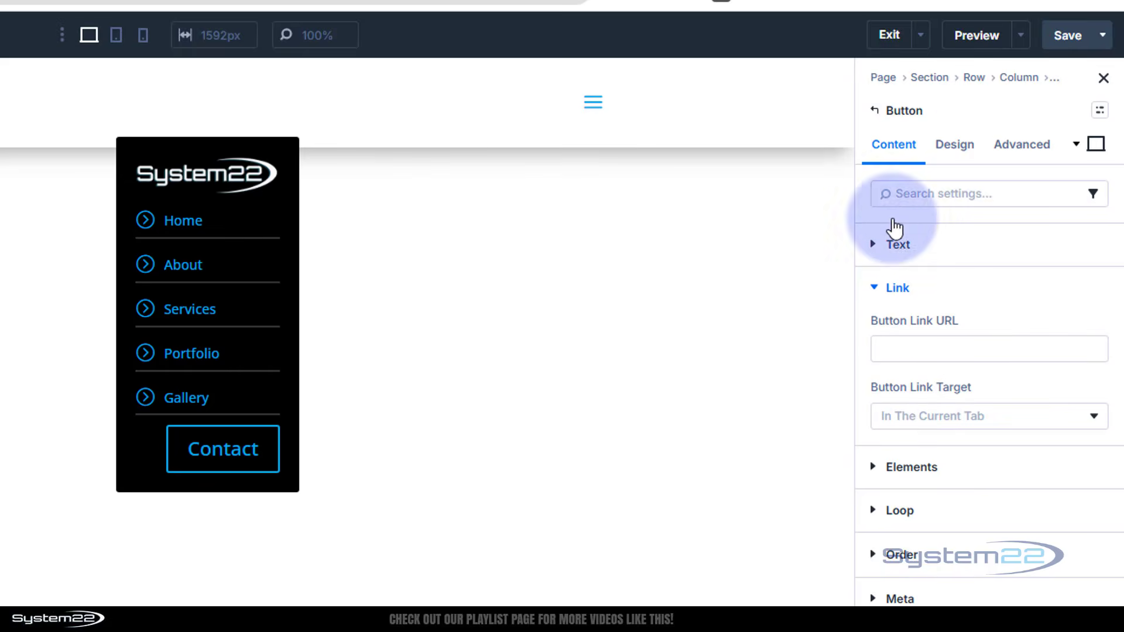
# - Enable custom styles for the Contact button and set its text size to 14 px
pyautogui.click(965, 154)
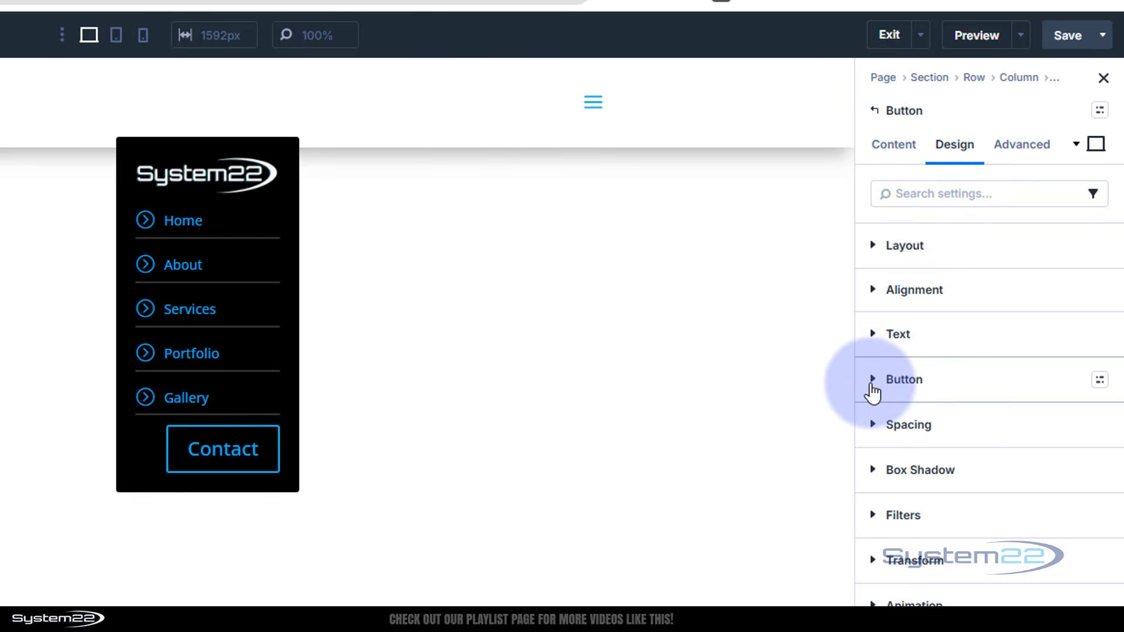
pyautogui.click(873, 383)
pyautogui.click(901, 445)
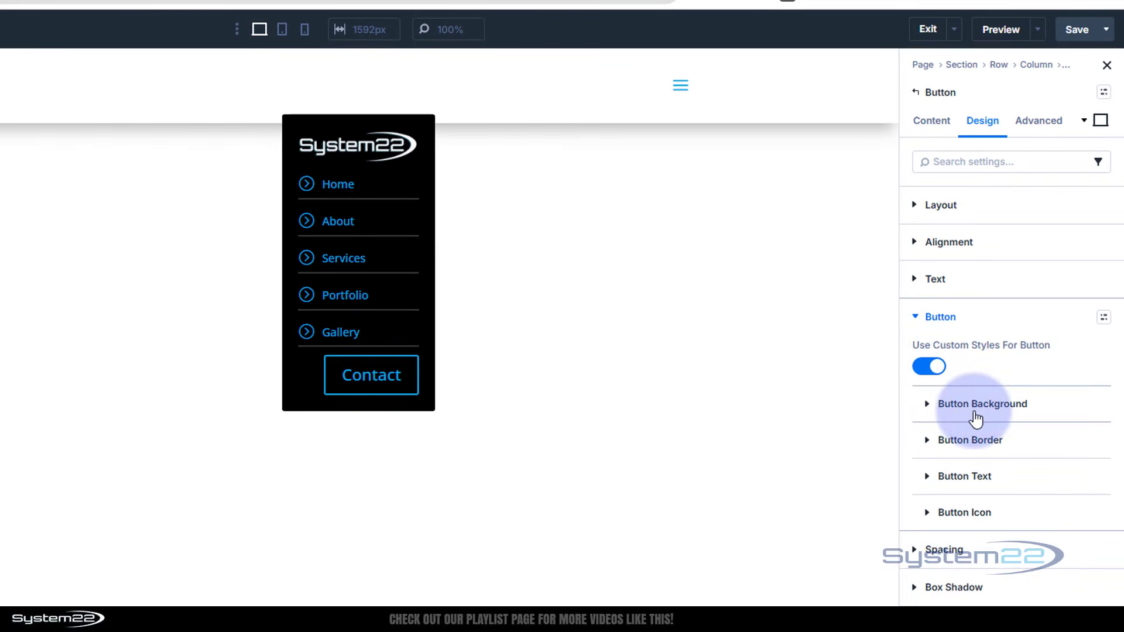
pyautogui.click(928, 477)
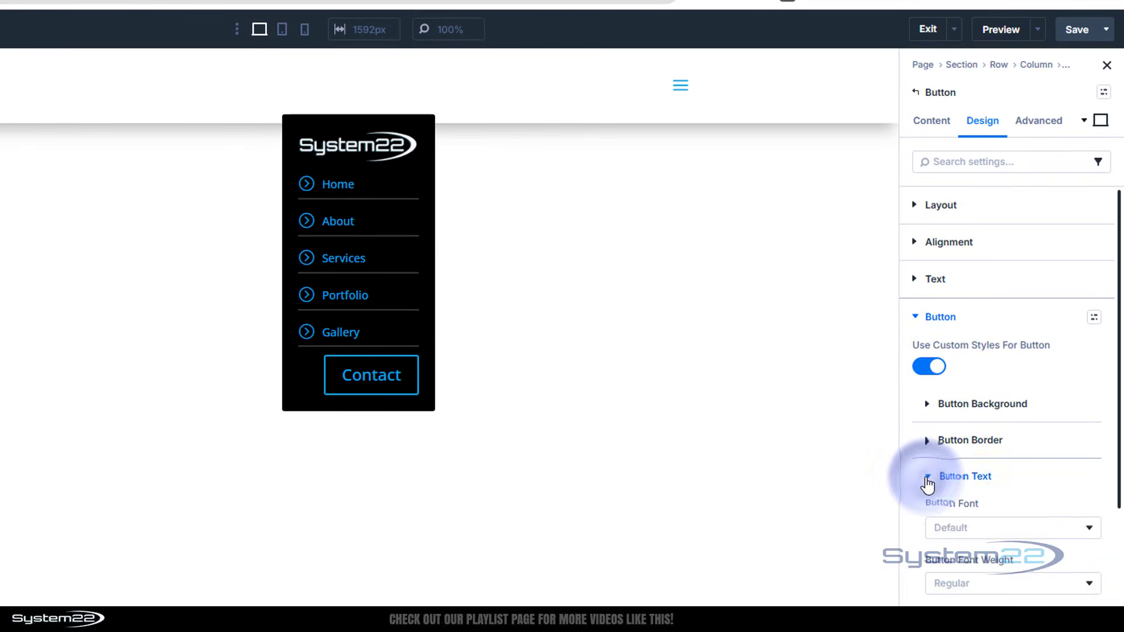
pyautogui.scroll(-4, 938, 477)
pyautogui.click(947, 510)
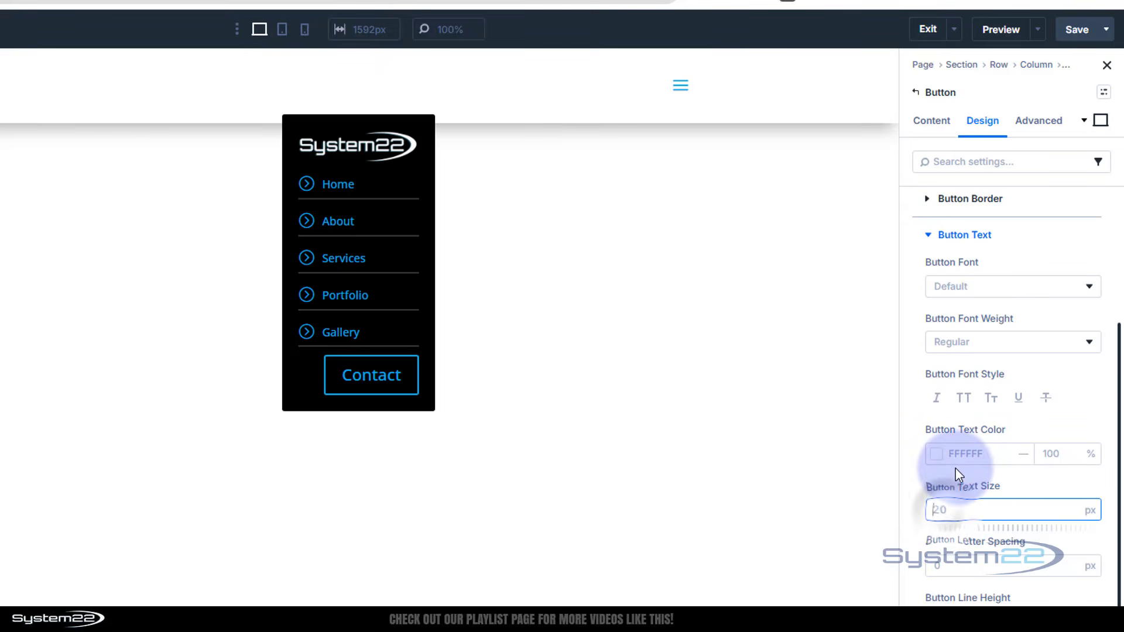
pyautogui.write('14')
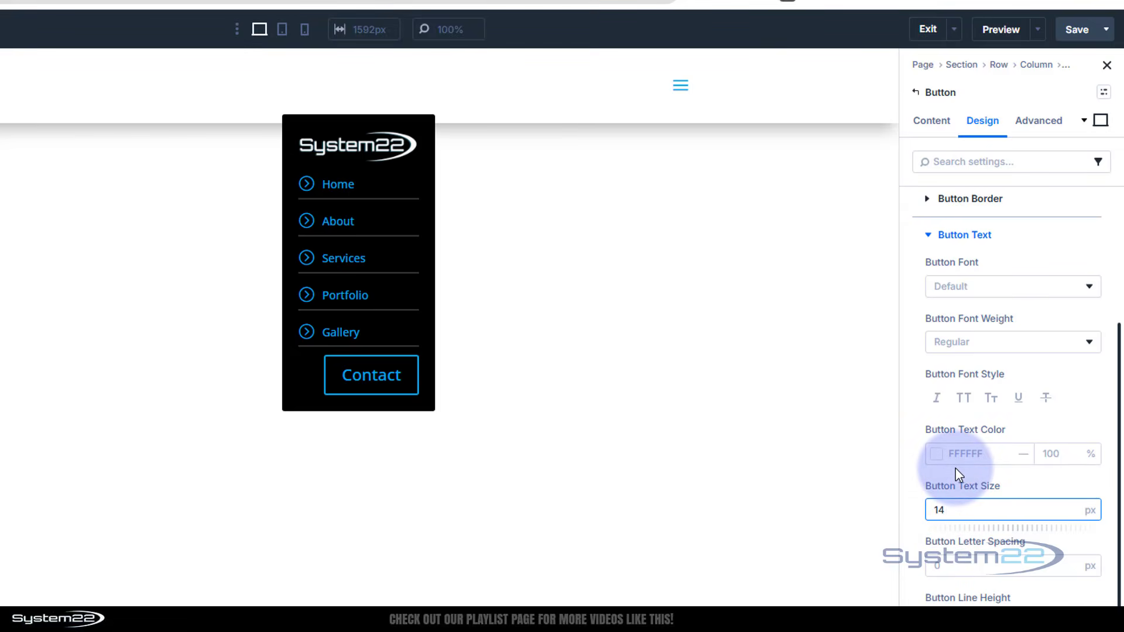
pyautogui.click(1030, 485)
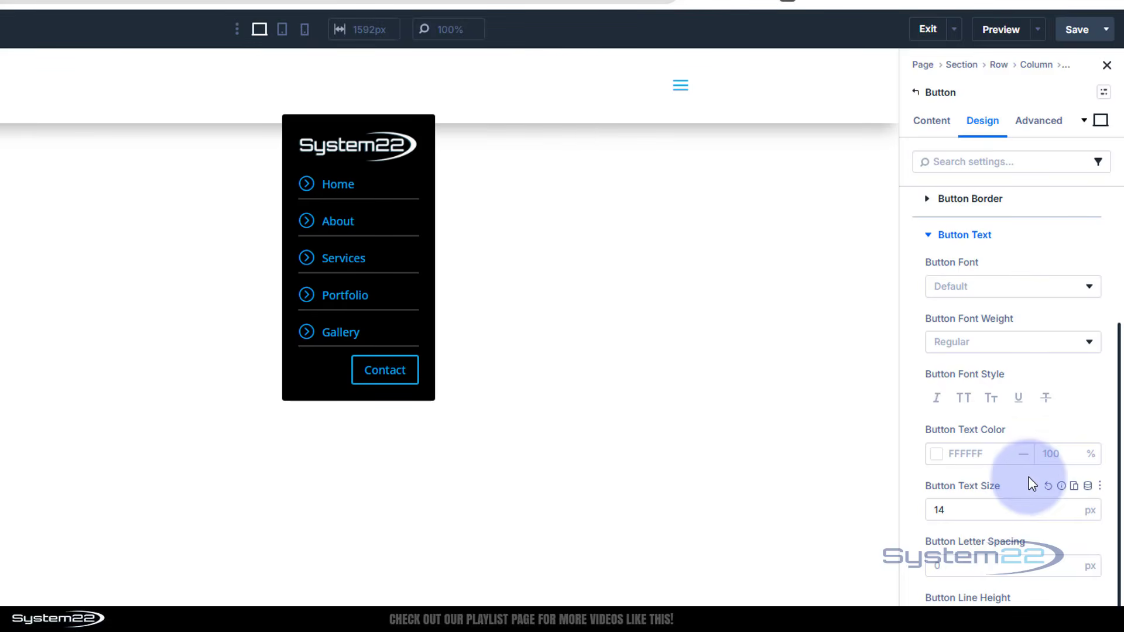
# - Align the Contact button to the left of the dropdown
pyautogui.scroll(4, 1033, 465)
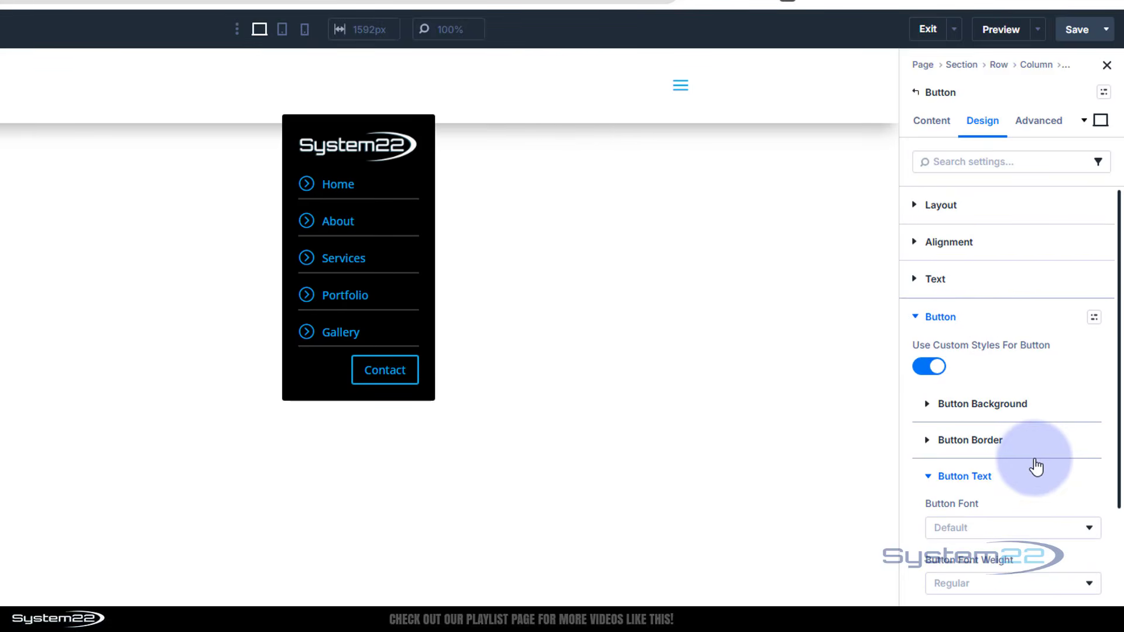
pyautogui.click(977, 244)
pyautogui.click(954, 293)
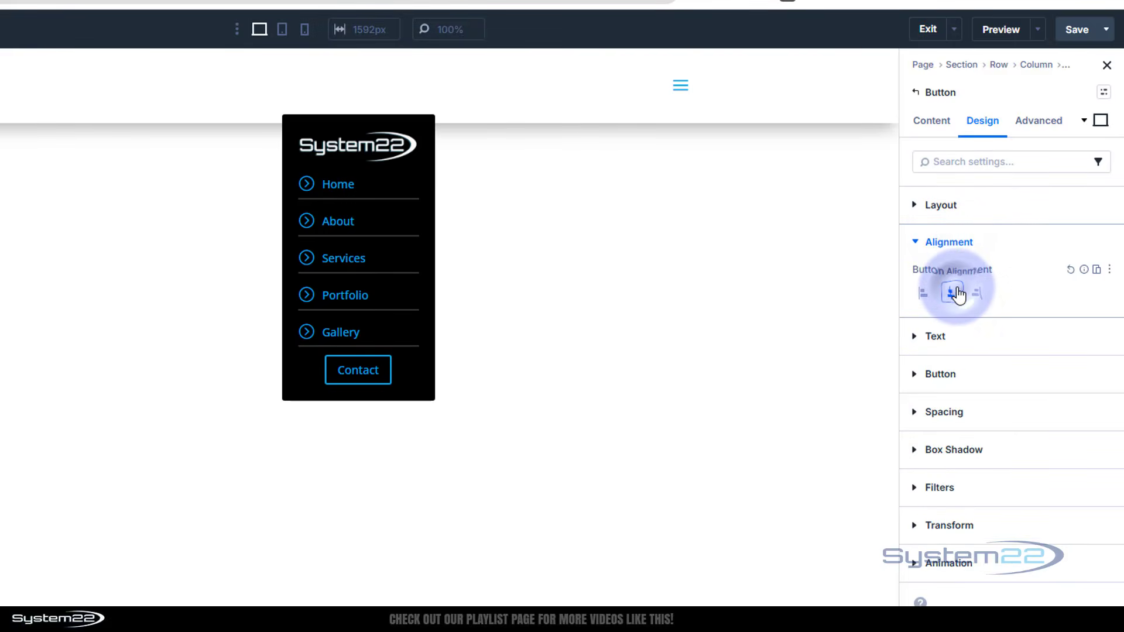
pyautogui.click(923, 293)
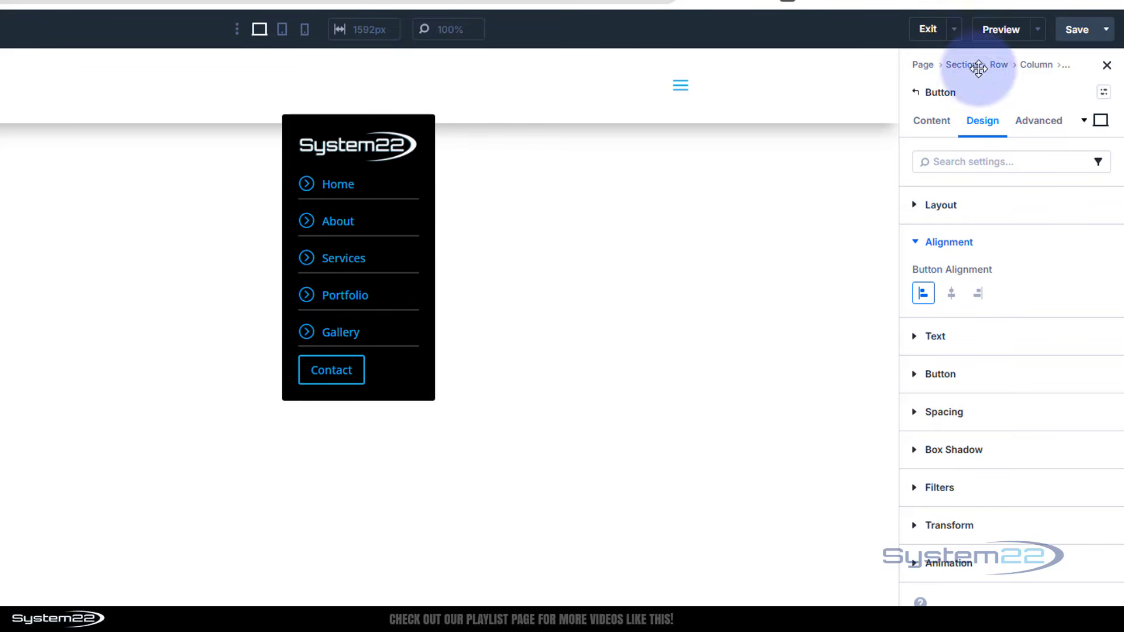
# - Return to the parent Dropdown and add an Icon module after the Contact button
pyautogui.click(915, 91)
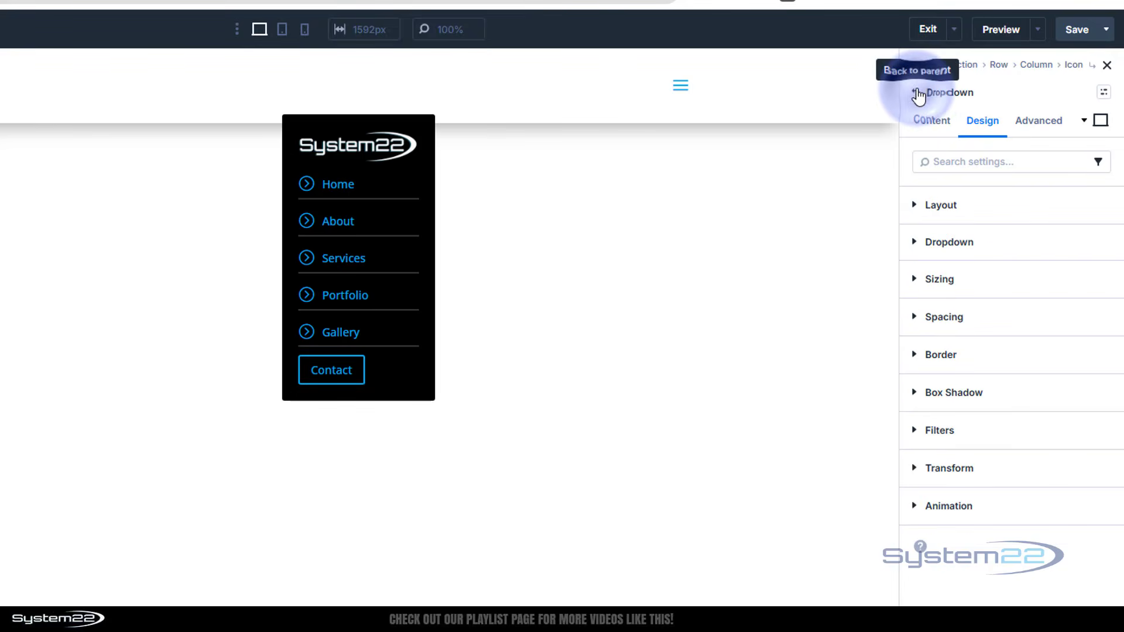
pyautogui.click(933, 123)
pyautogui.click(966, 205)
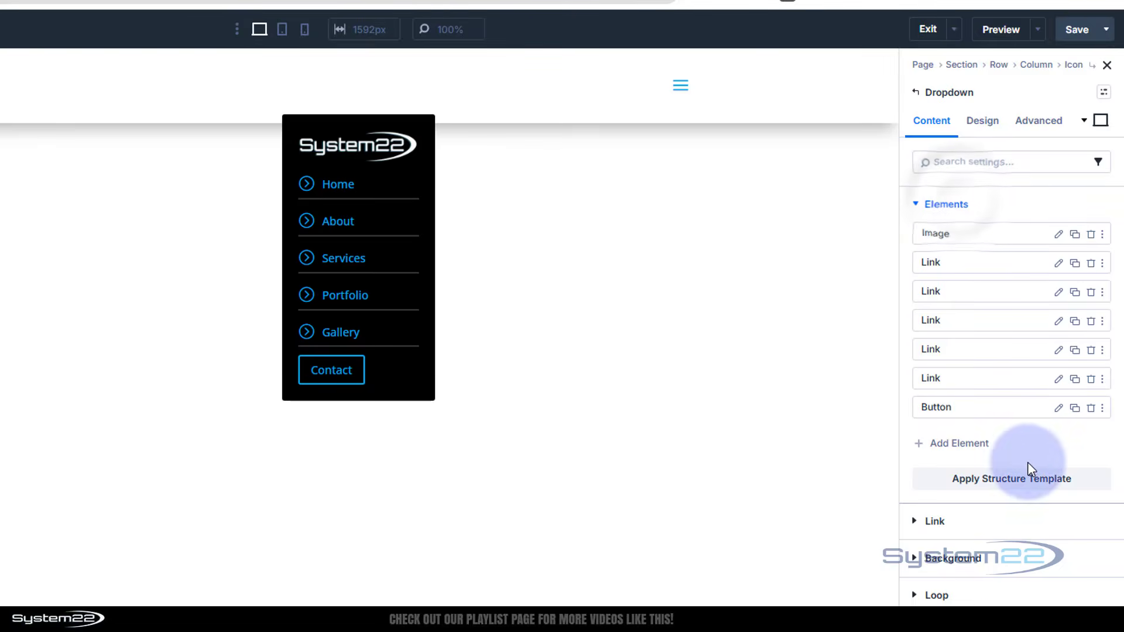
pyautogui.click(965, 446)
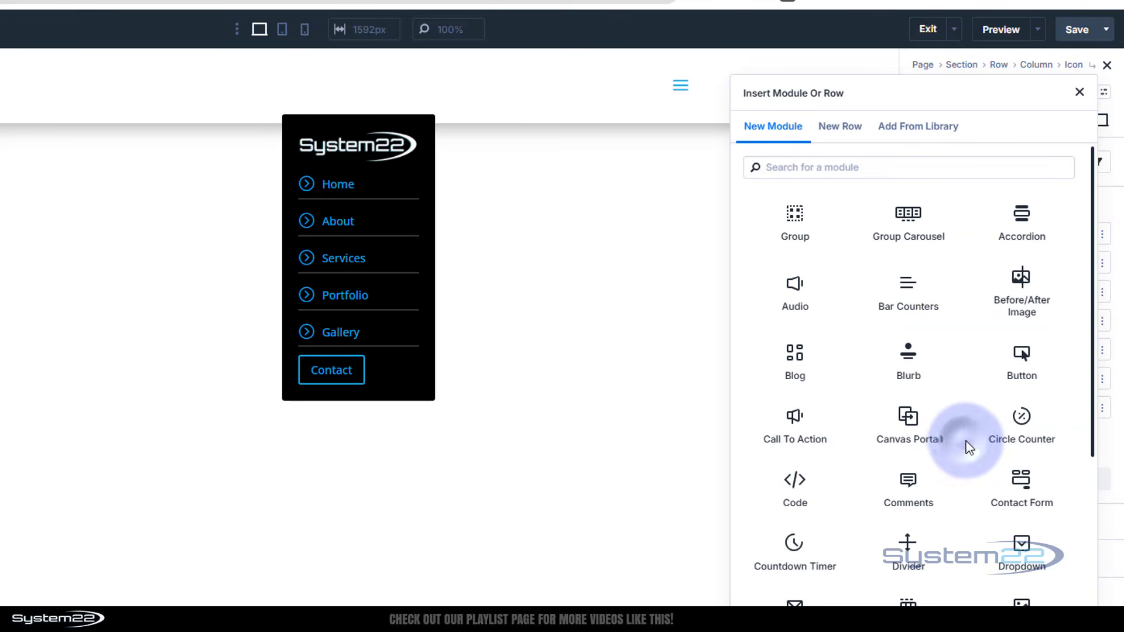
pyautogui.scroll(-3, 921, 423)
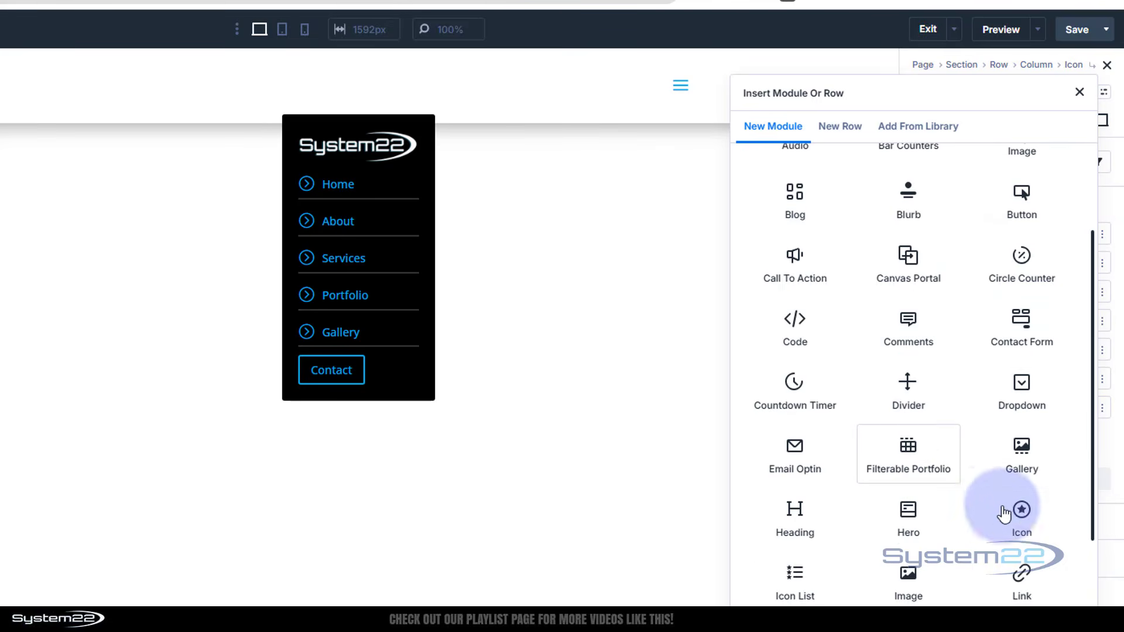
pyautogui.click(1024, 510)
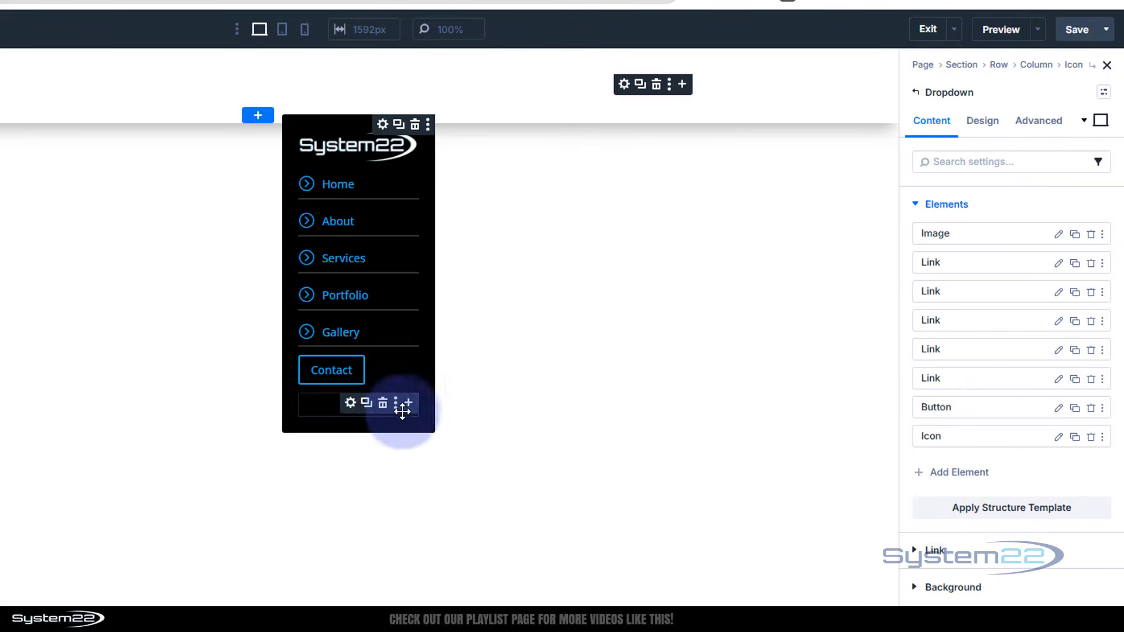
# - Search the new Icon module's icons for "close" and choose the solid circle with an X
pyautogui.click(1059, 436)
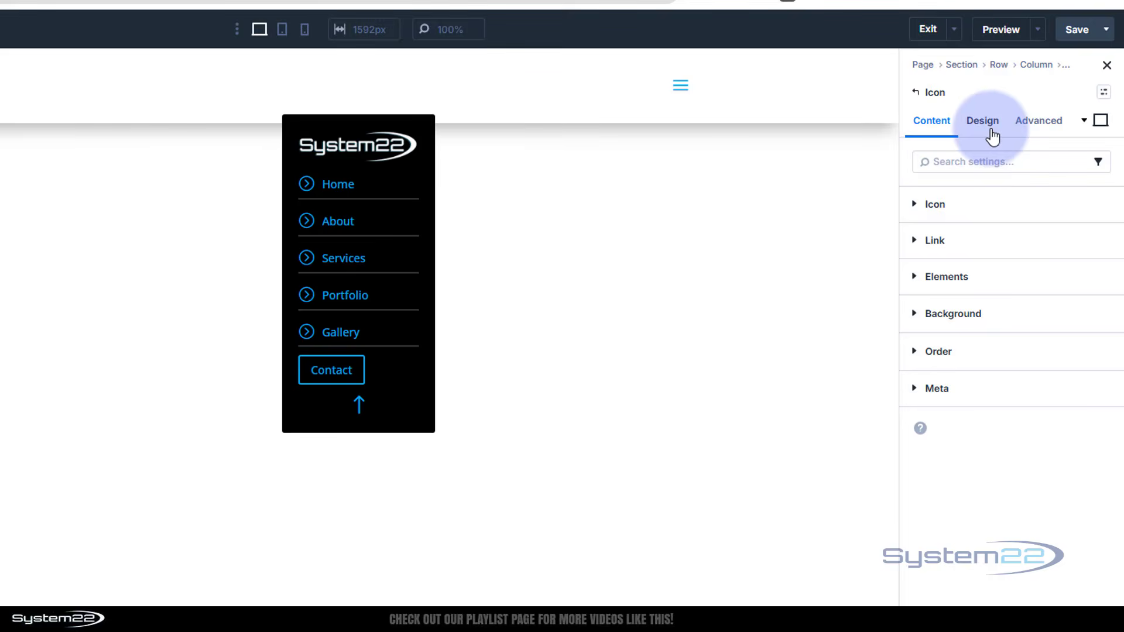
pyautogui.click(916, 205)
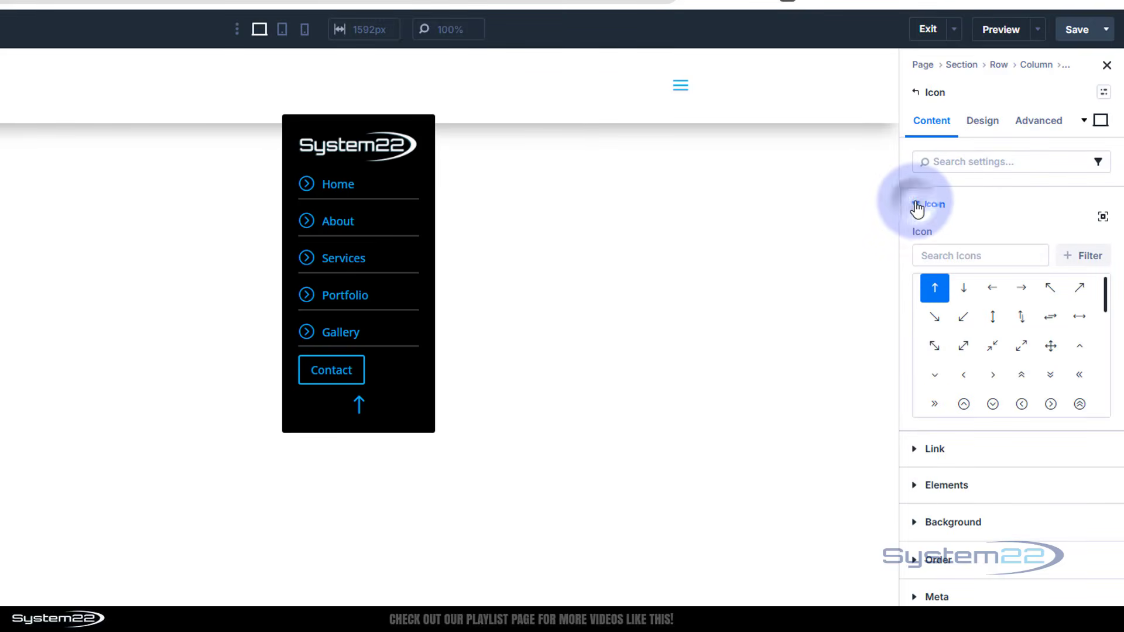
pyautogui.click(975, 253)
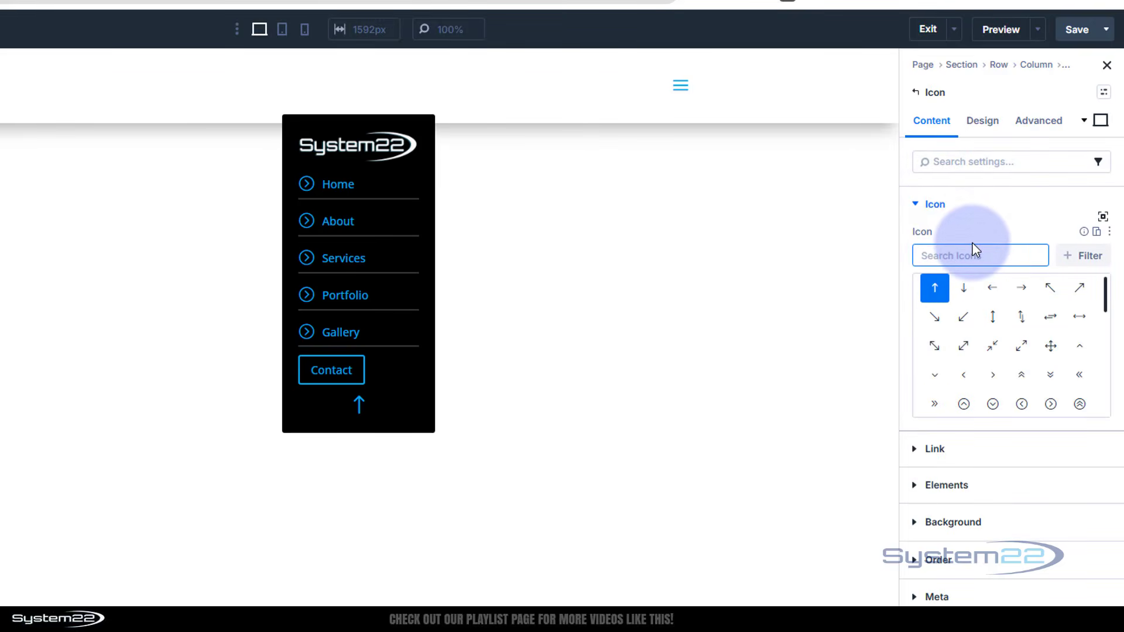
pyautogui.write('close')
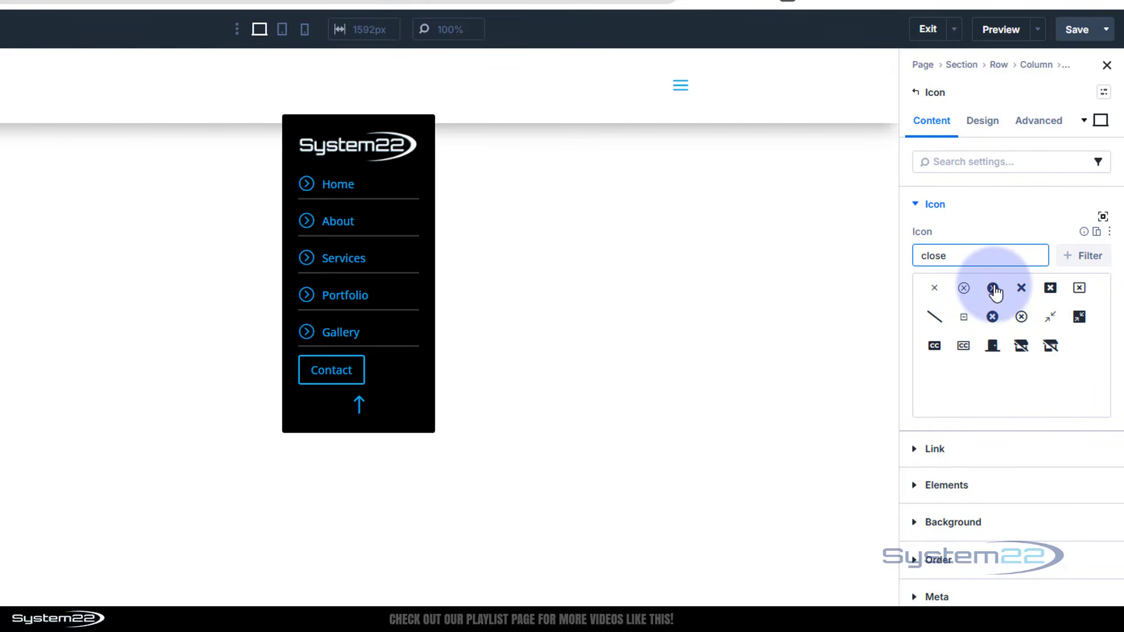
pyautogui.click(994, 288)
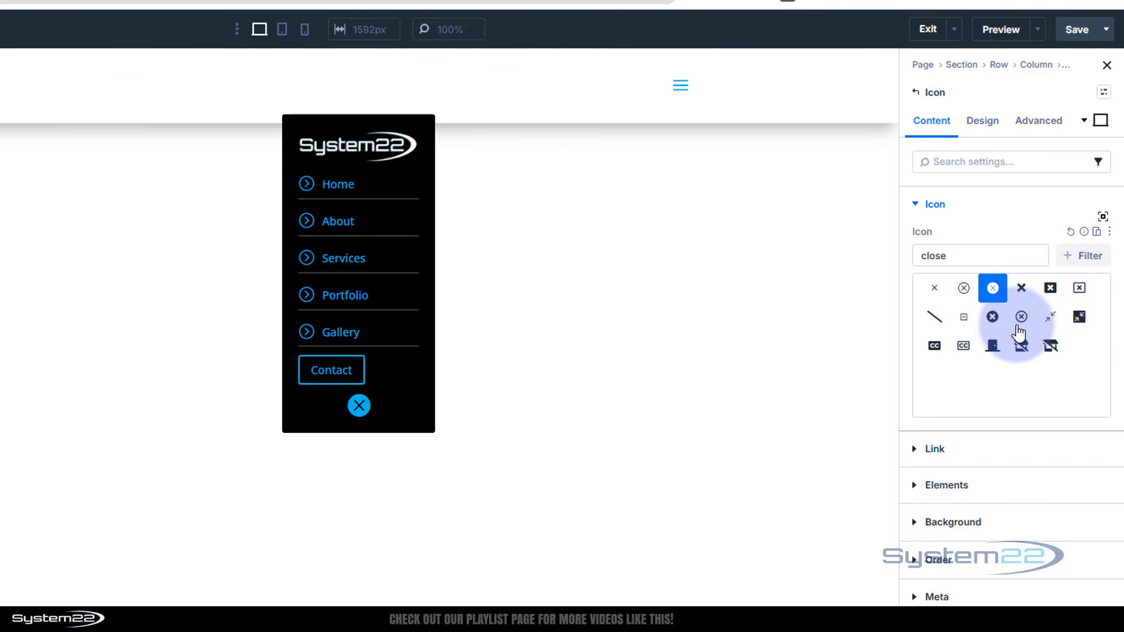
# - Set the close icon's position to Absolute with its offset origin at the top-right corner
pyautogui.click(1040, 121)
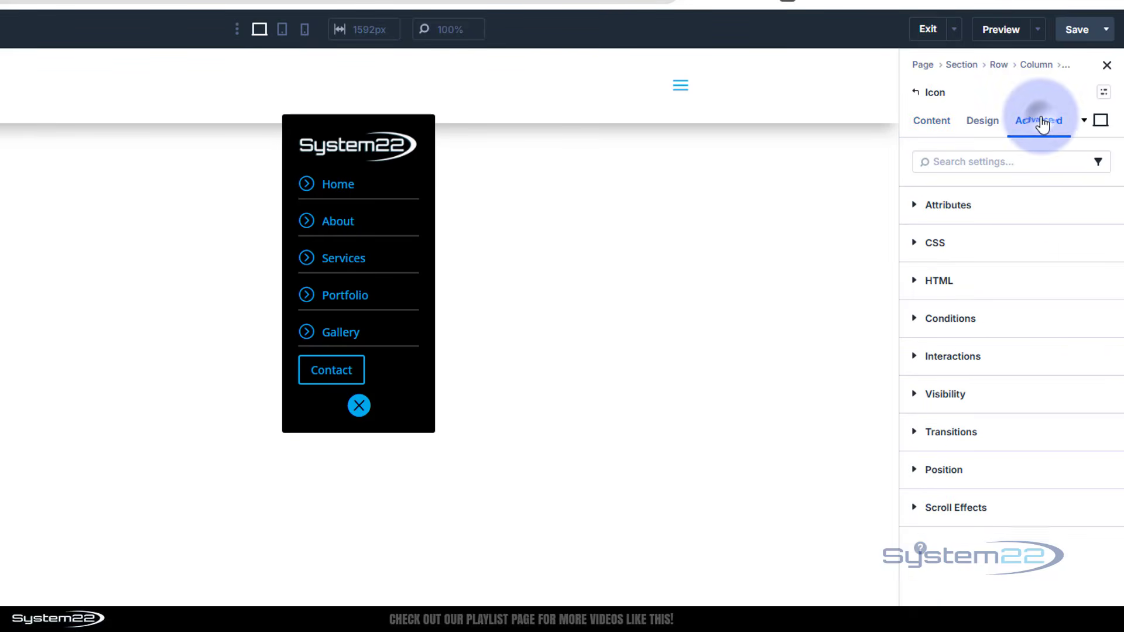
pyautogui.click(984, 470)
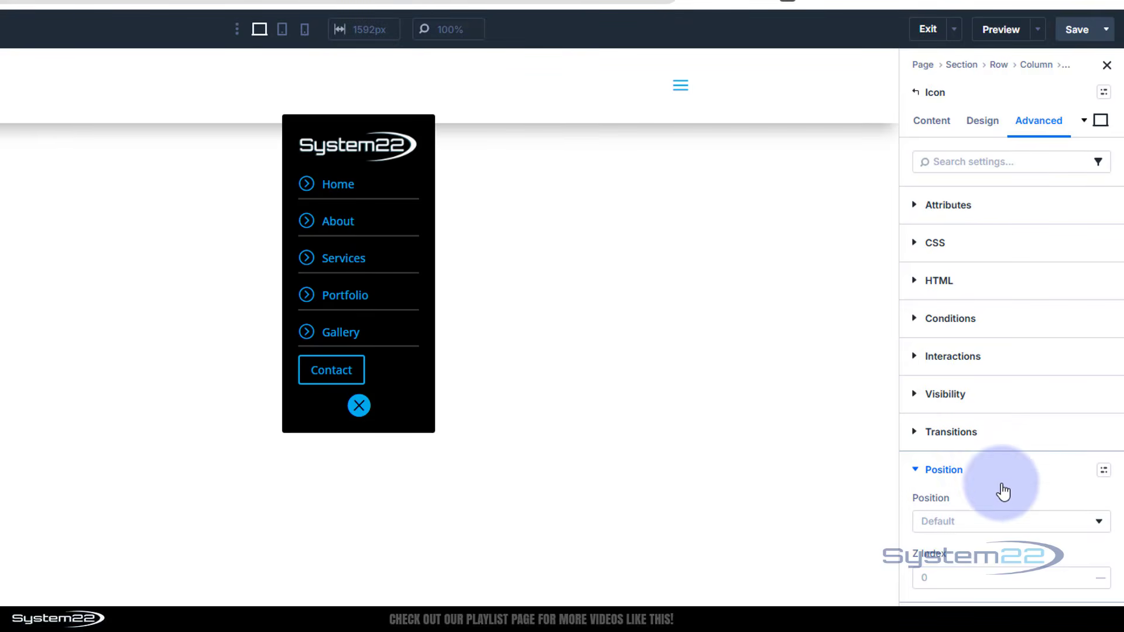
pyautogui.click(989, 530)
pyautogui.click(975, 584)
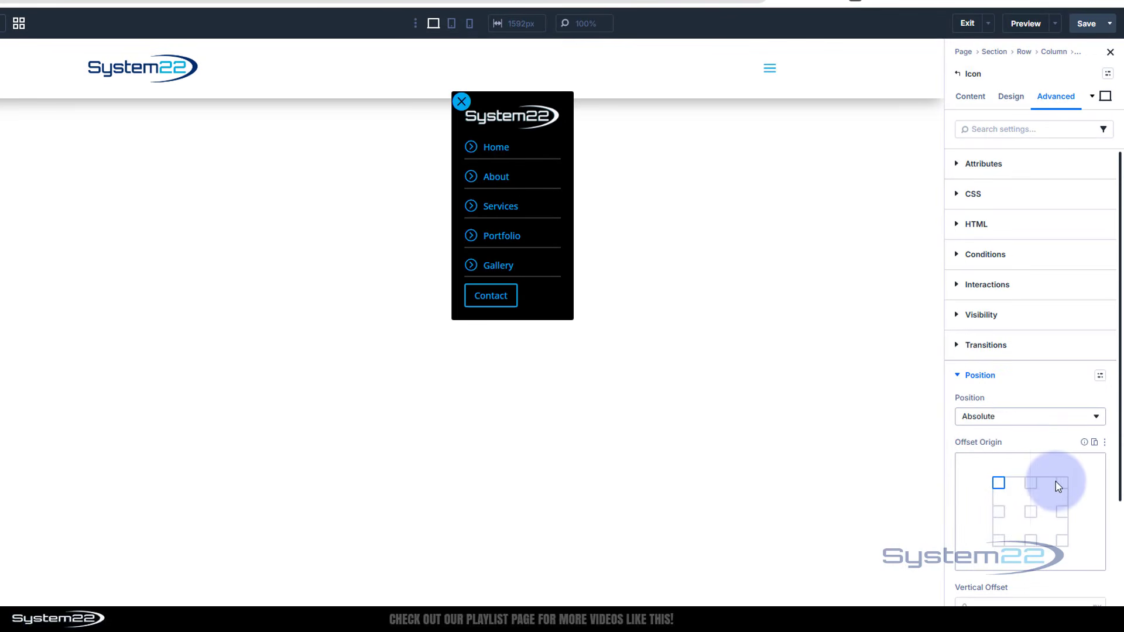
pyautogui.click(1061, 483)
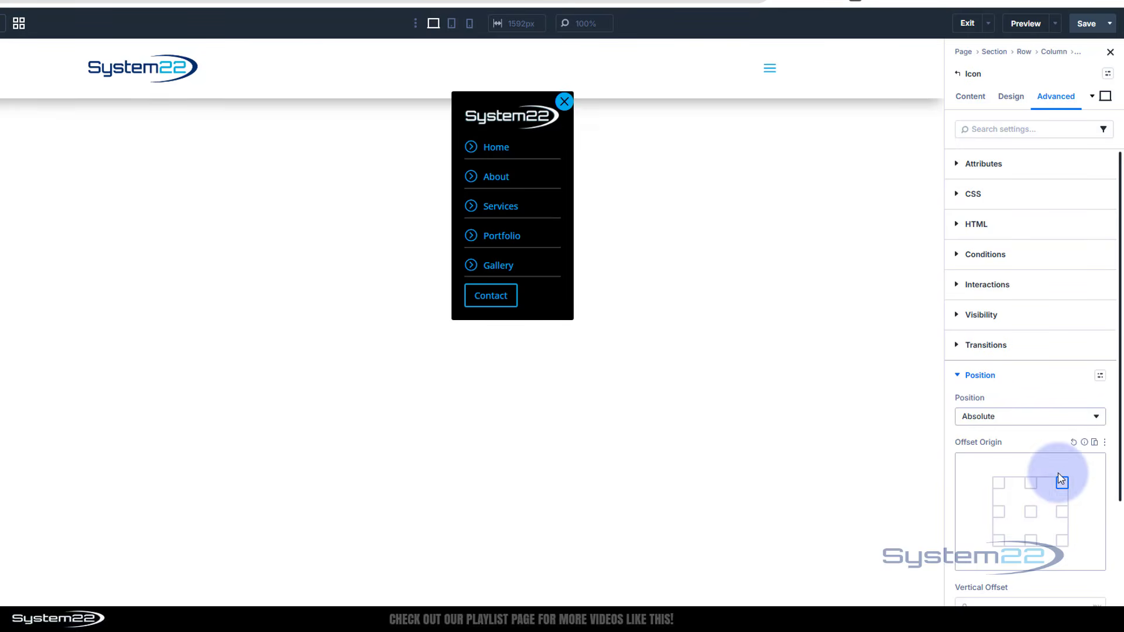
# - Set the close icon's vertical and horizontal offsets to 5 px and collapse the position settings
pyautogui.scroll(-2, 1027, 290)
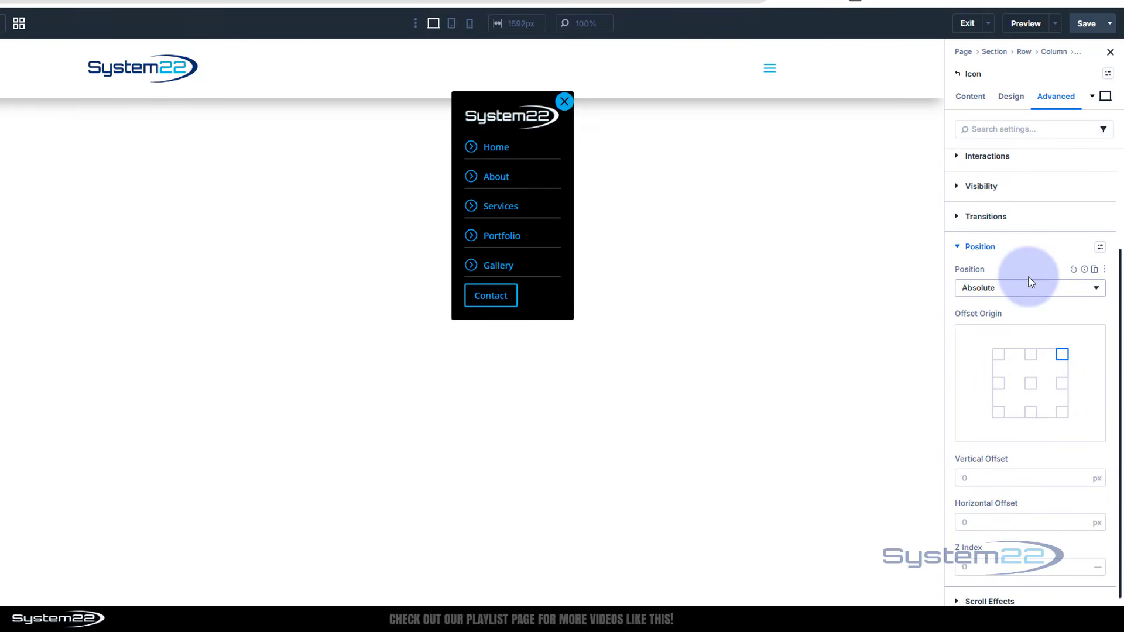
pyautogui.click(963, 477)
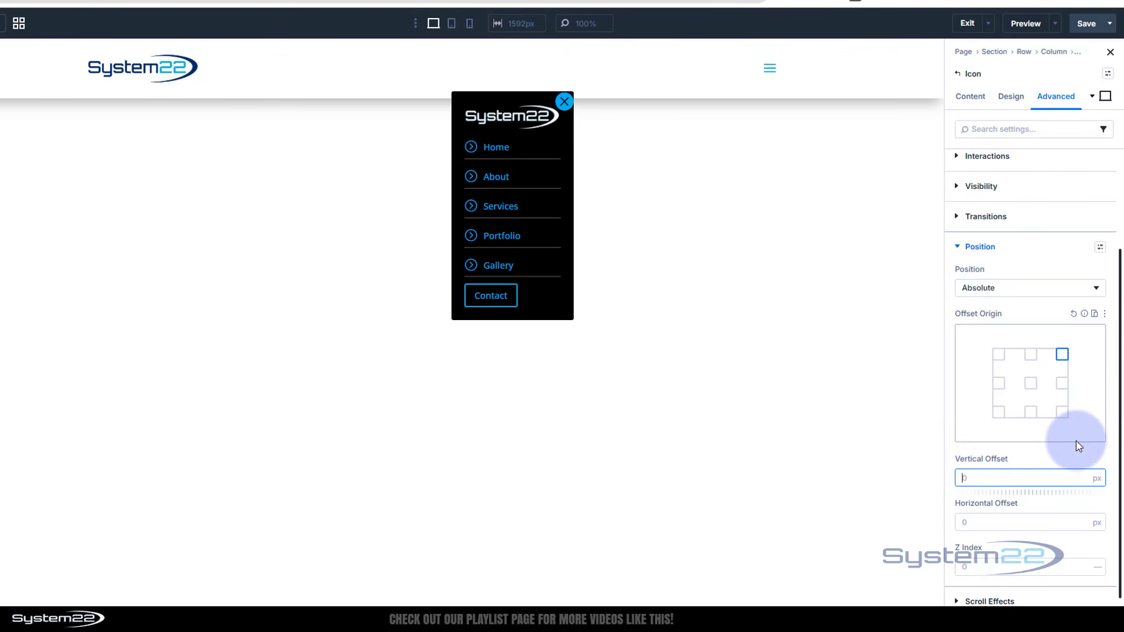
pyautogui.write('5')
pyautogui.click(966, 522)
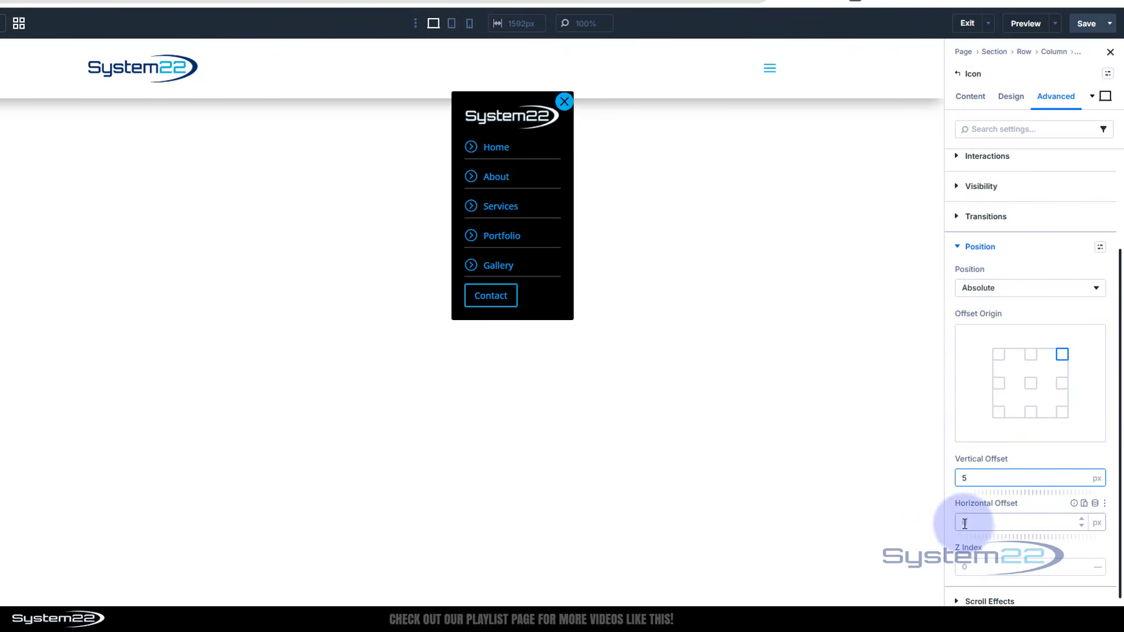
pyautogui.click(960, 522)
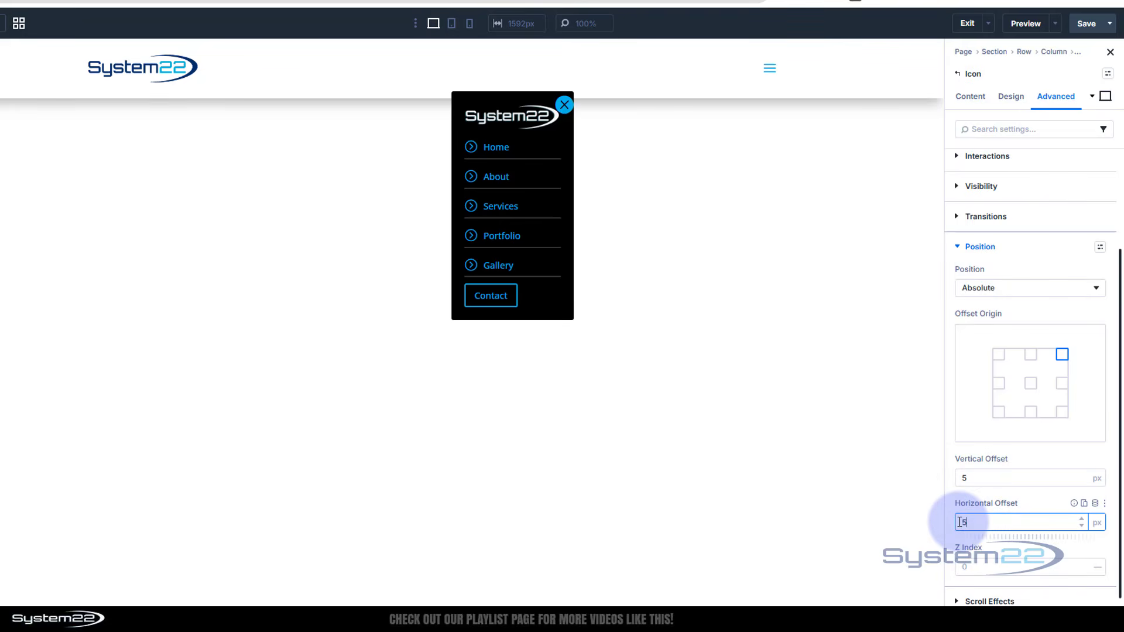
pyautogui.click(1050, 498)
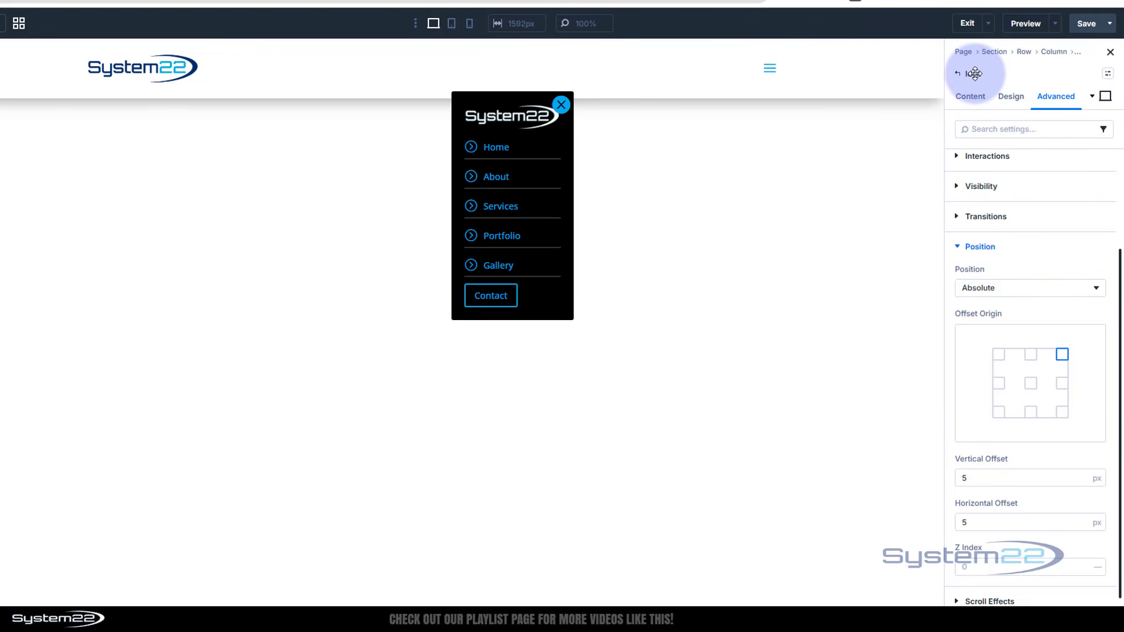
pyautogui.click(958, 249)
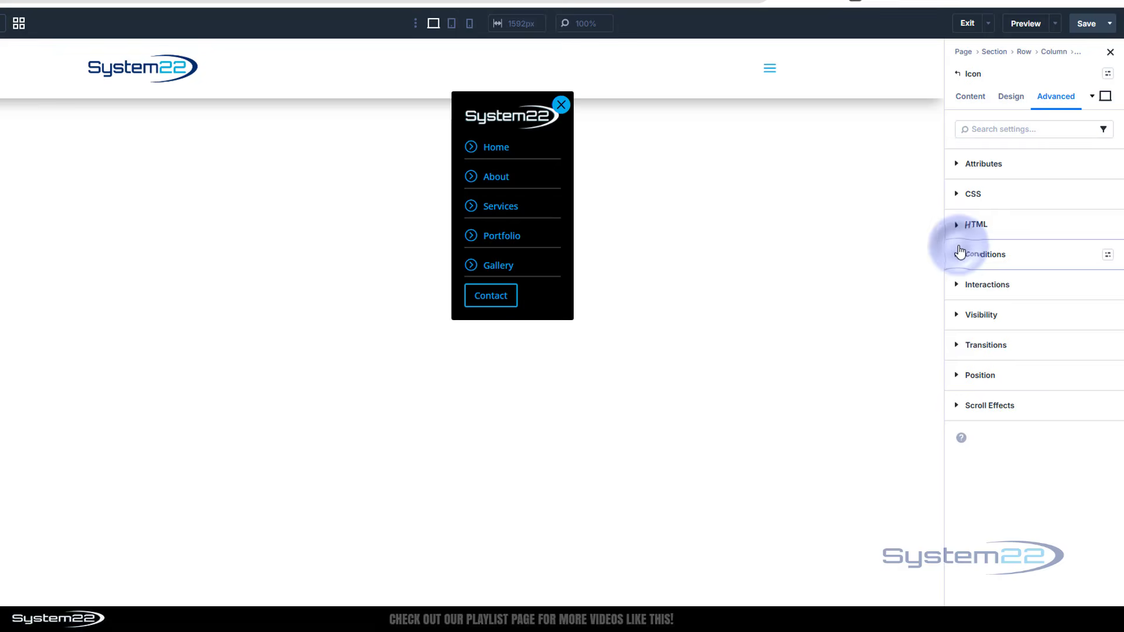
# - Add a Click interaction to the close icon with the Hide Element effect targeting the Dropdown module
pyautogui.click(956, 287)
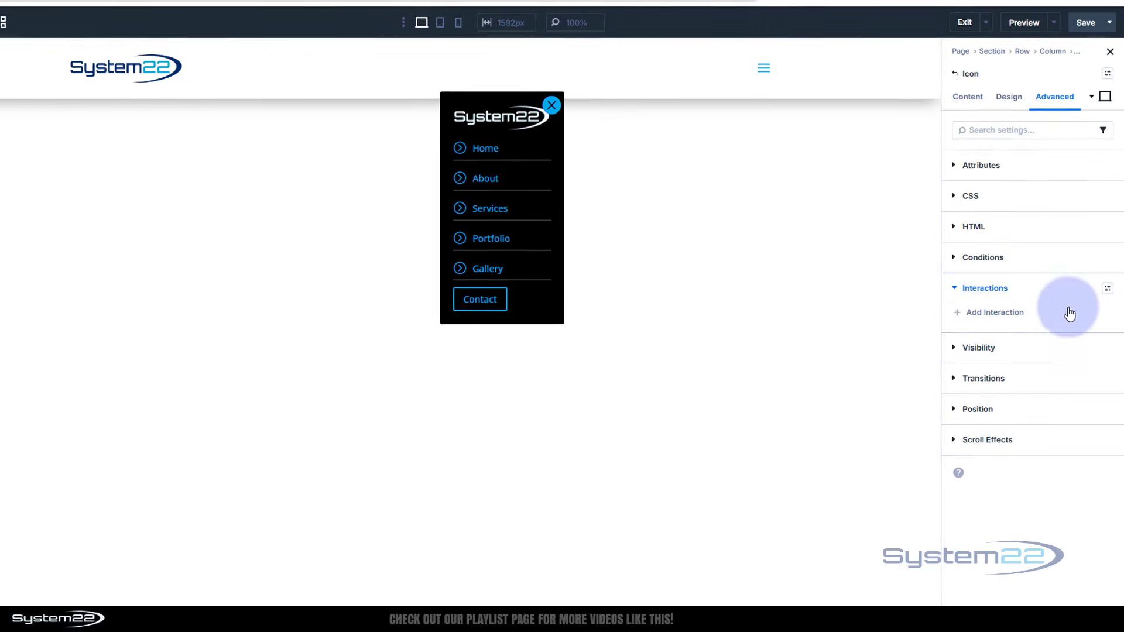
pyautogui.click(1004, 314)
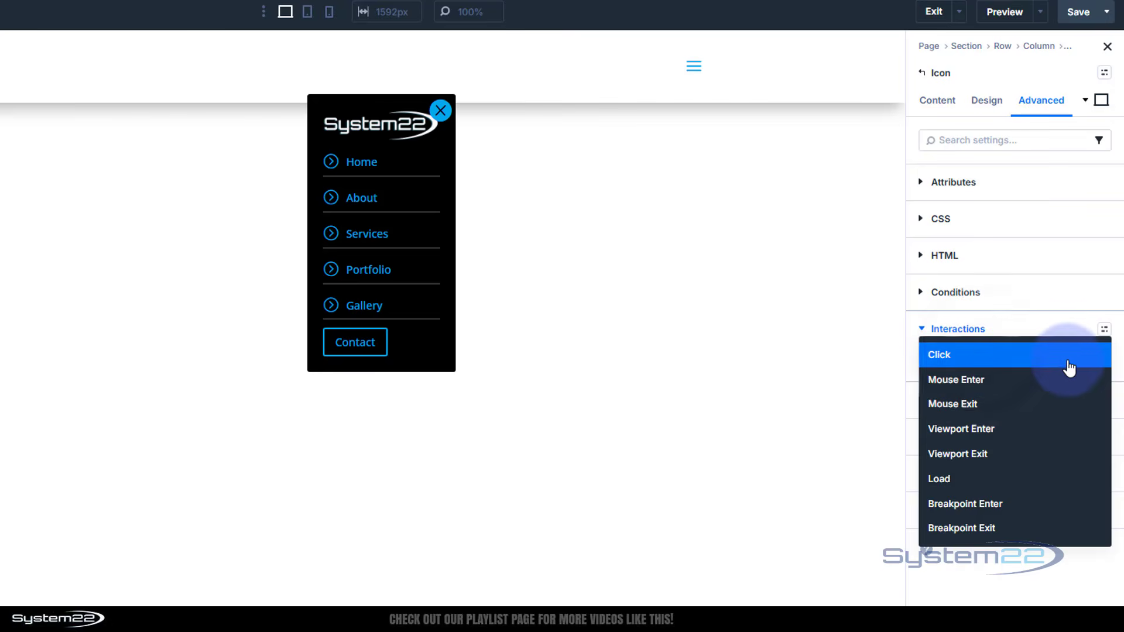
pyautogui.click(944, 359)
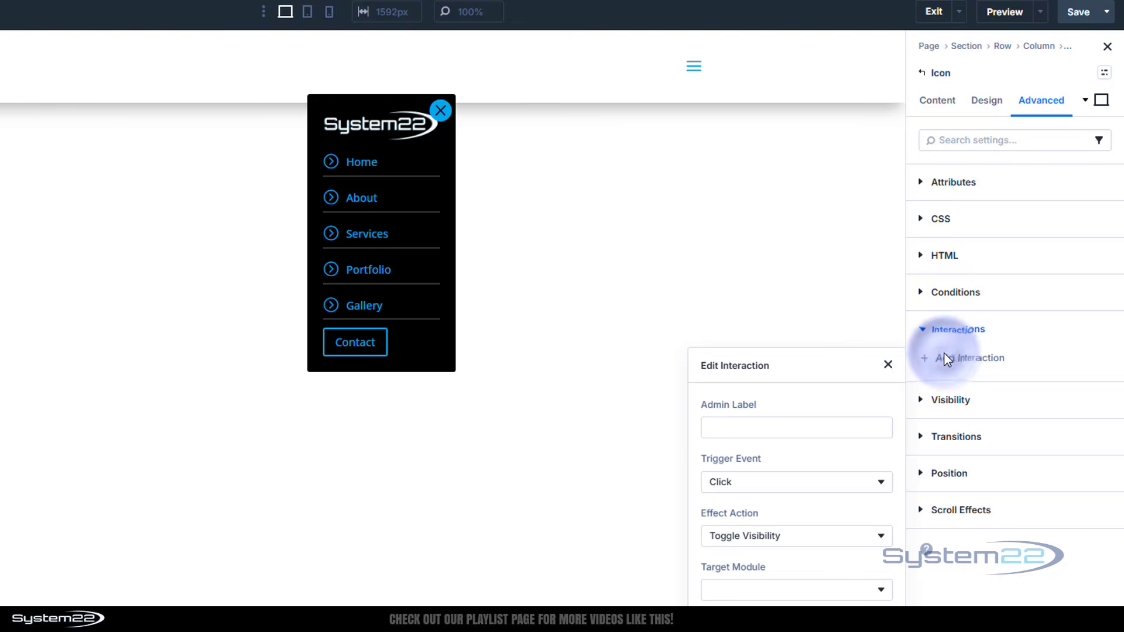
pyautogui.click(820, 548)
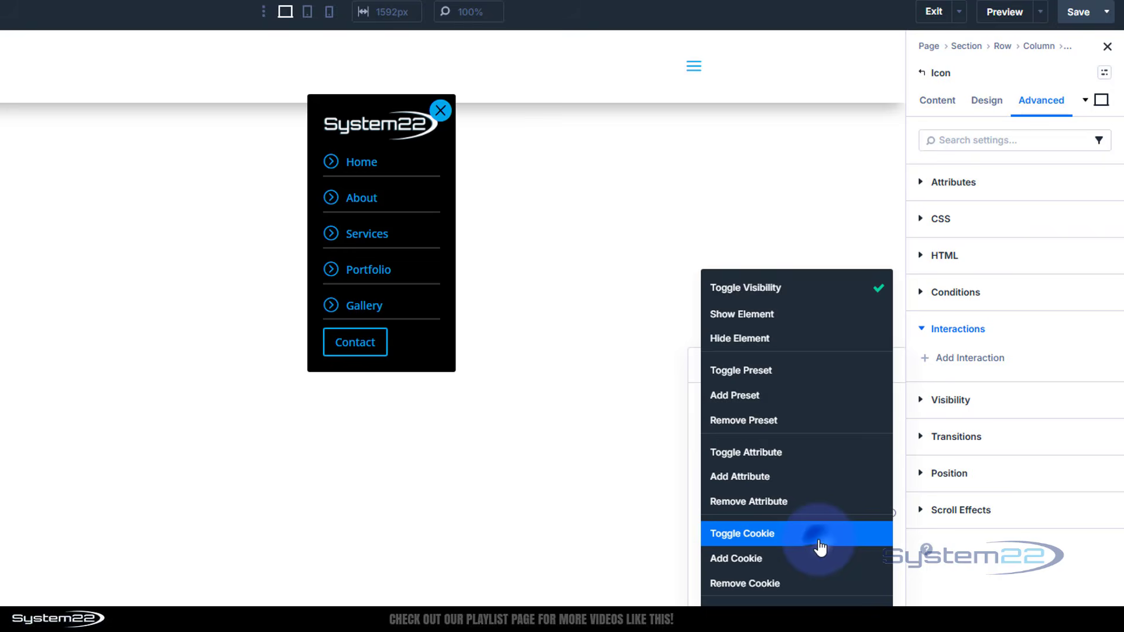
pyautogui.click(772, 345)
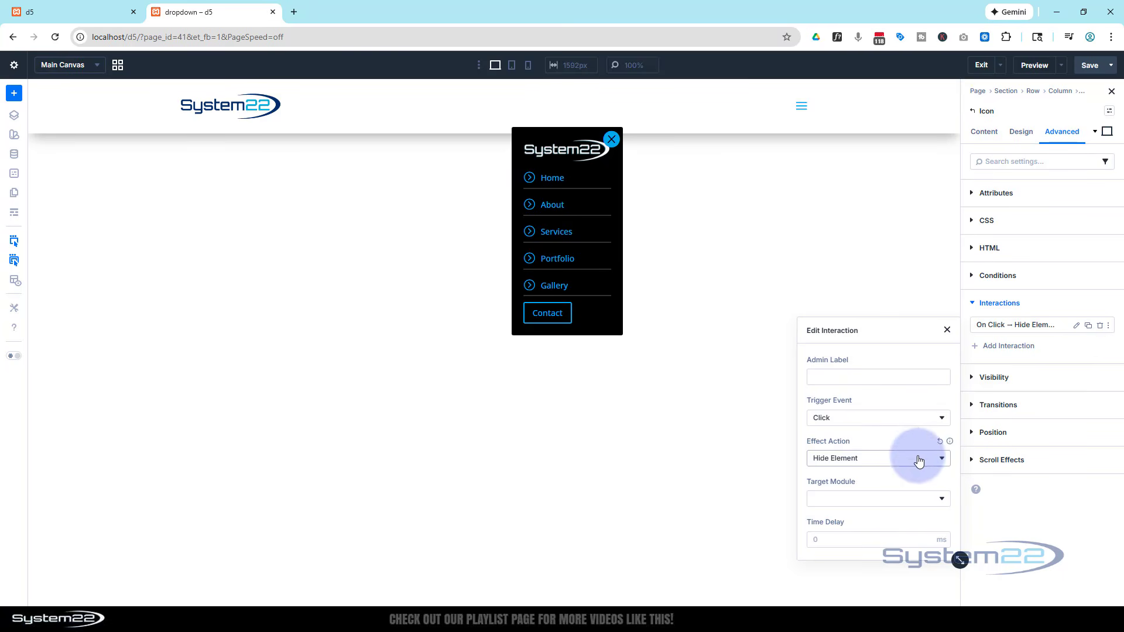
pyautogui.click(926, 506)
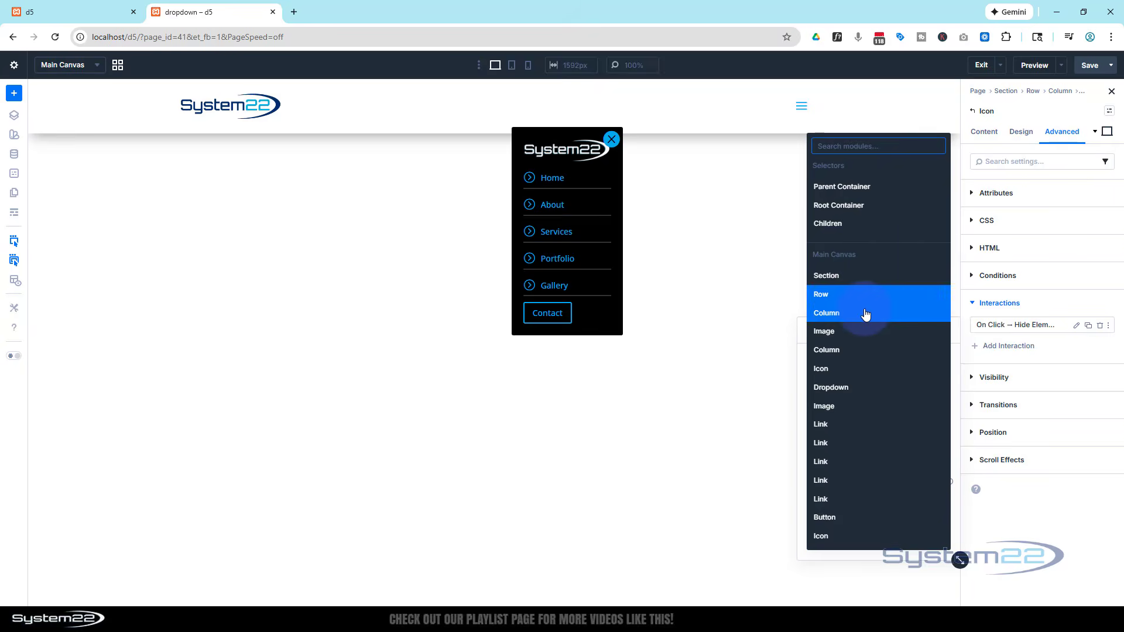
pyautogui.click(844, 387)
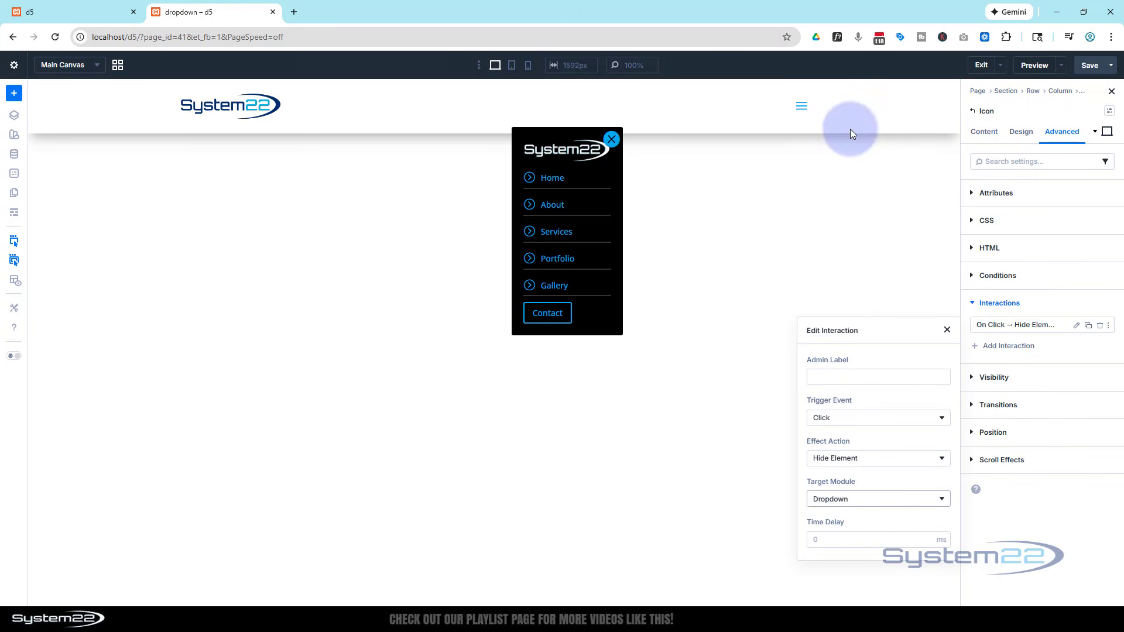
pyautogui.click(947, 331)
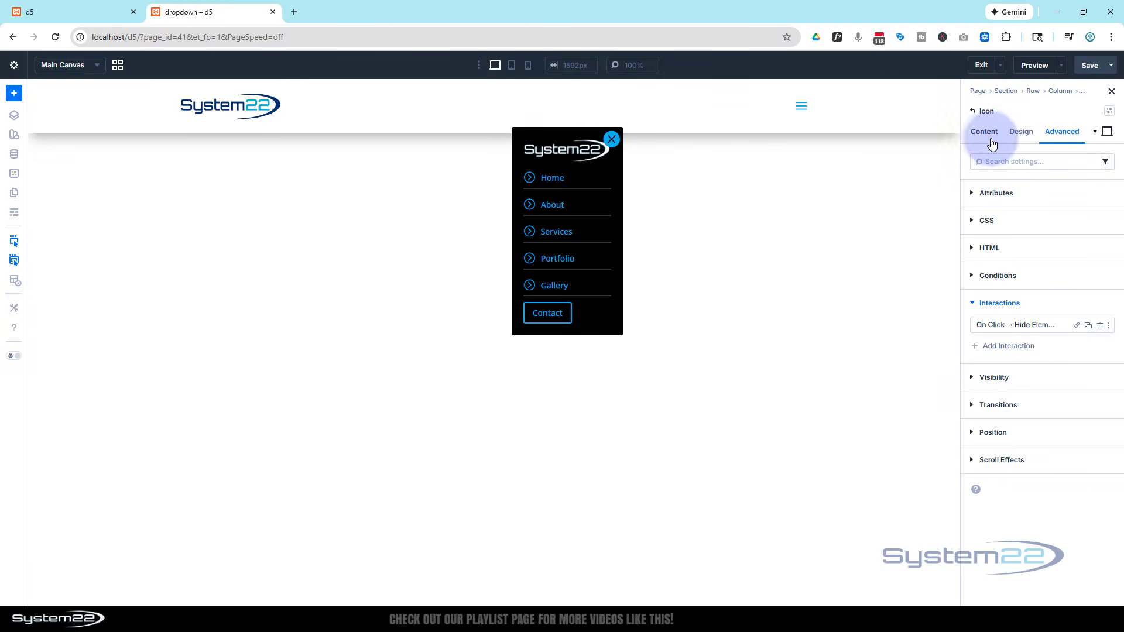
# - Show how to reach the Dropdown's elements through the hamburger Icon module in wireframe view, and return to the visual layout
pyautogui.click(972, 112)
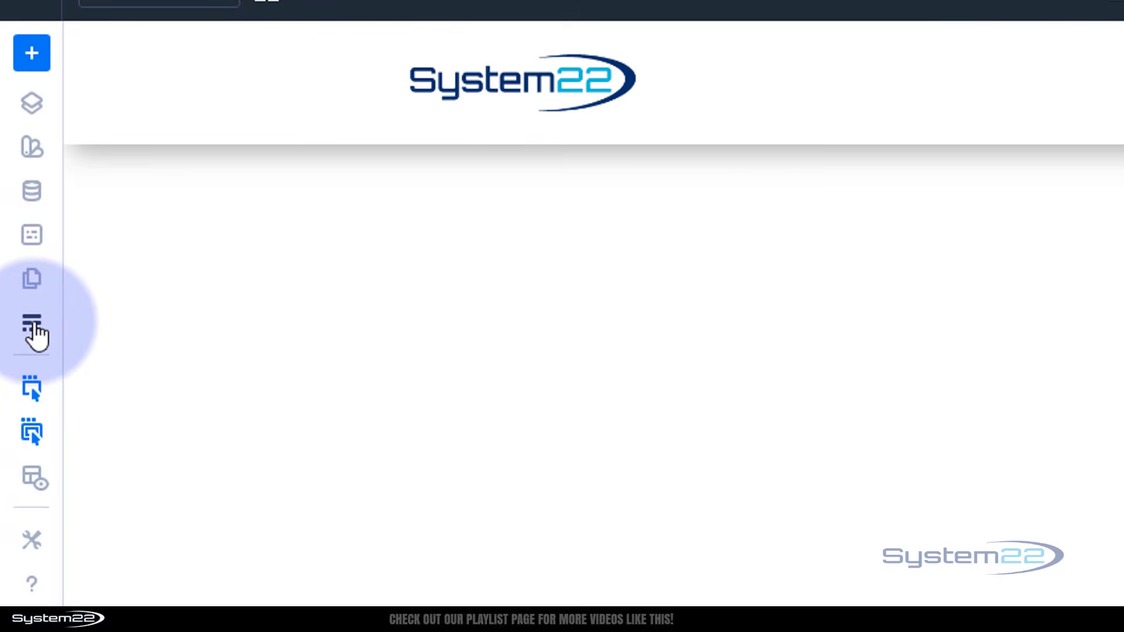
pyautogui.click(34, 329)
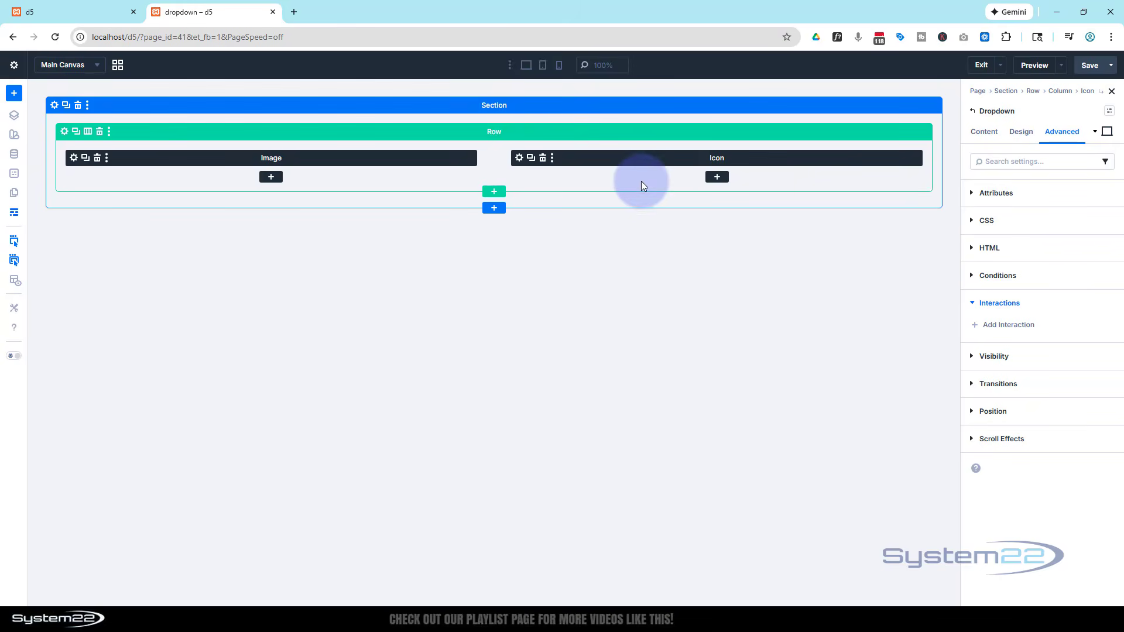
pyautogui.click(518, 158)
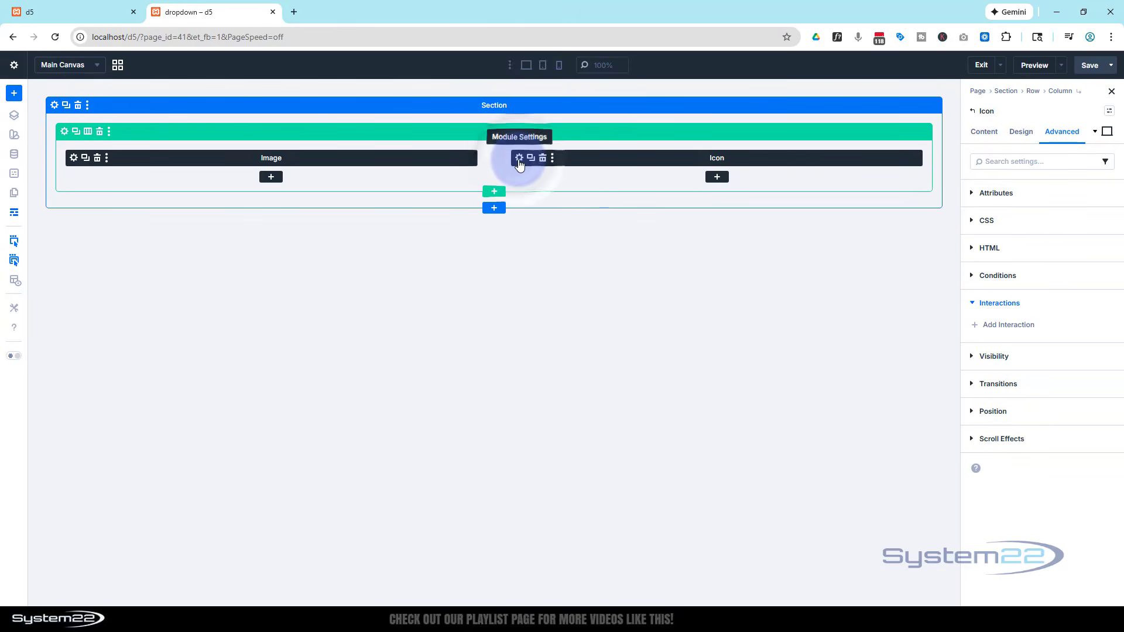
pyautogui.click(984, 131)
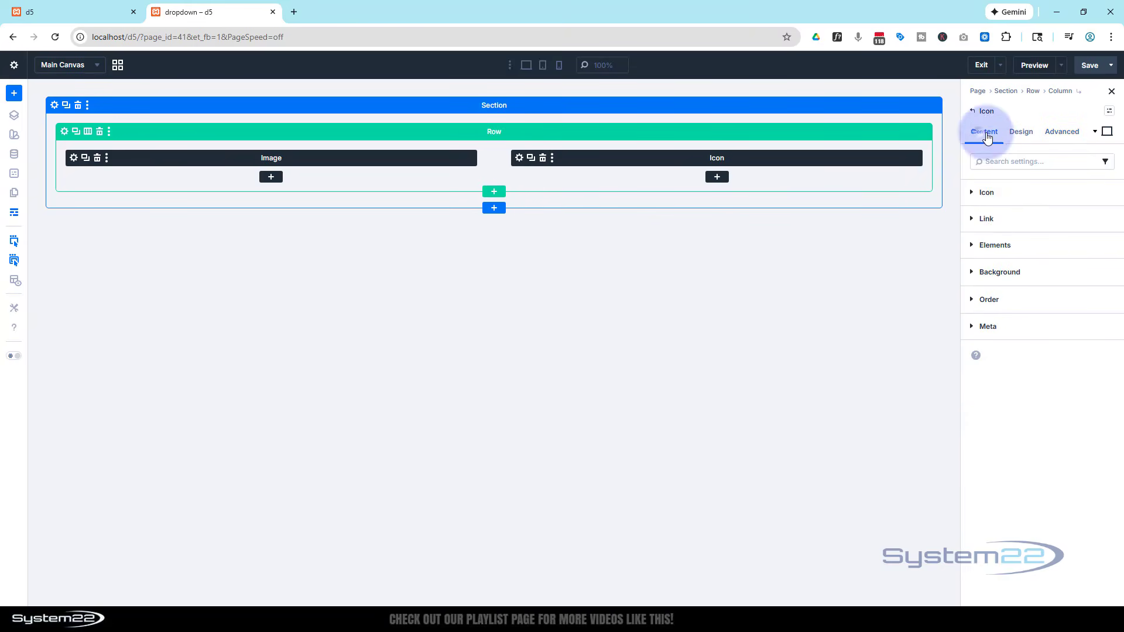
pyautogui.click(976, 245)
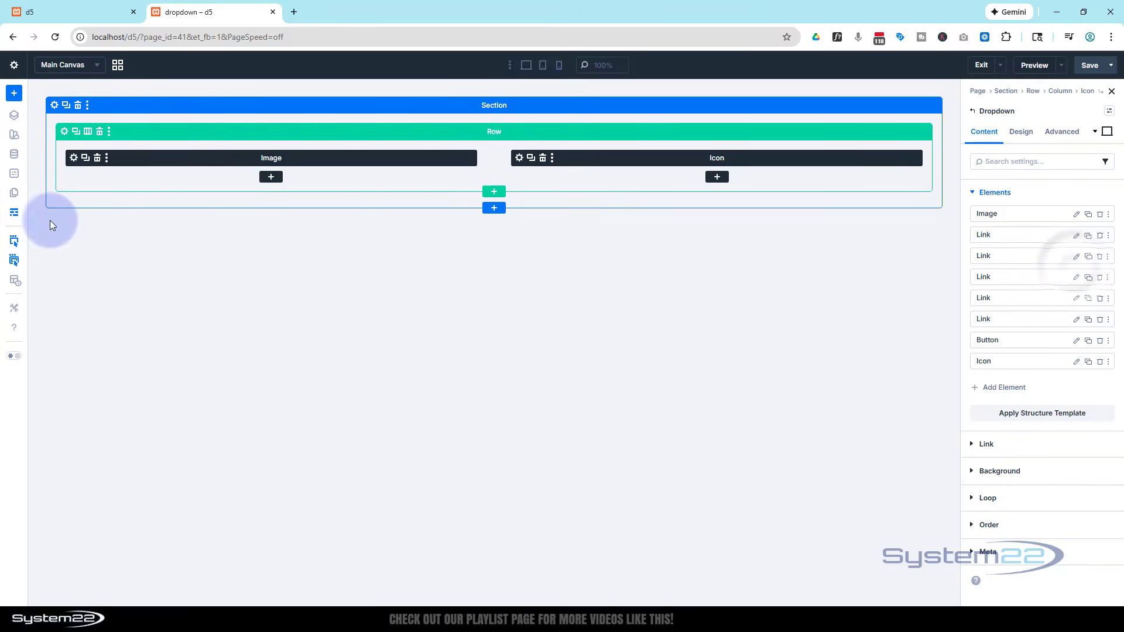
pyautogui.click(14, 212)
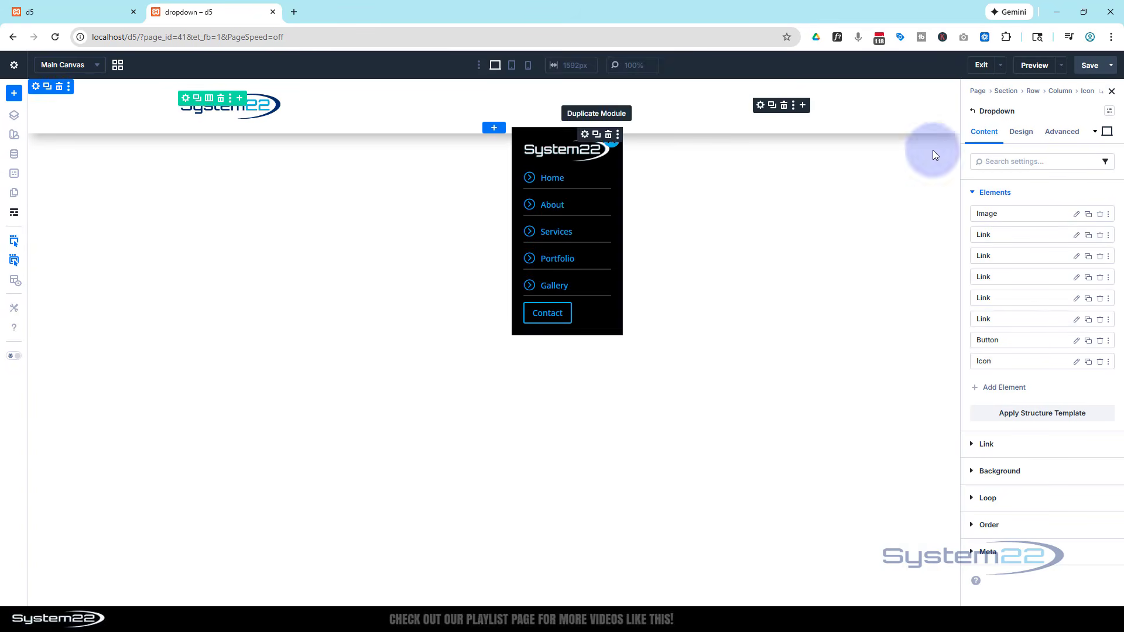
# - Set the Dropdown module's top padding to 30 px
pyautogui.click(1022, 133)
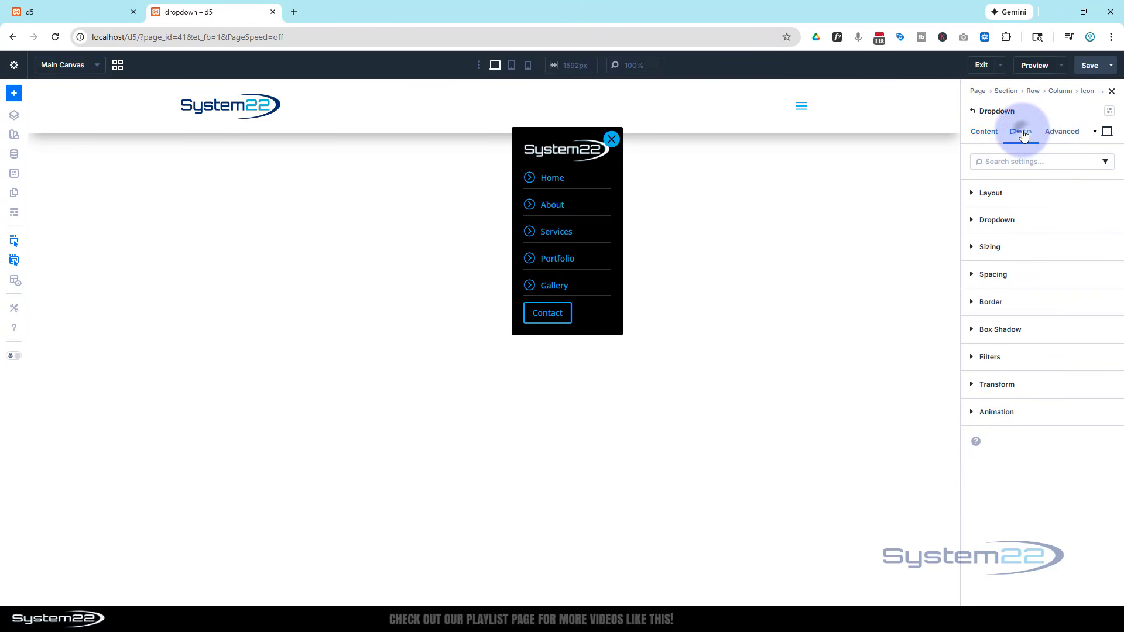
pyautogui.click(1015, 280)
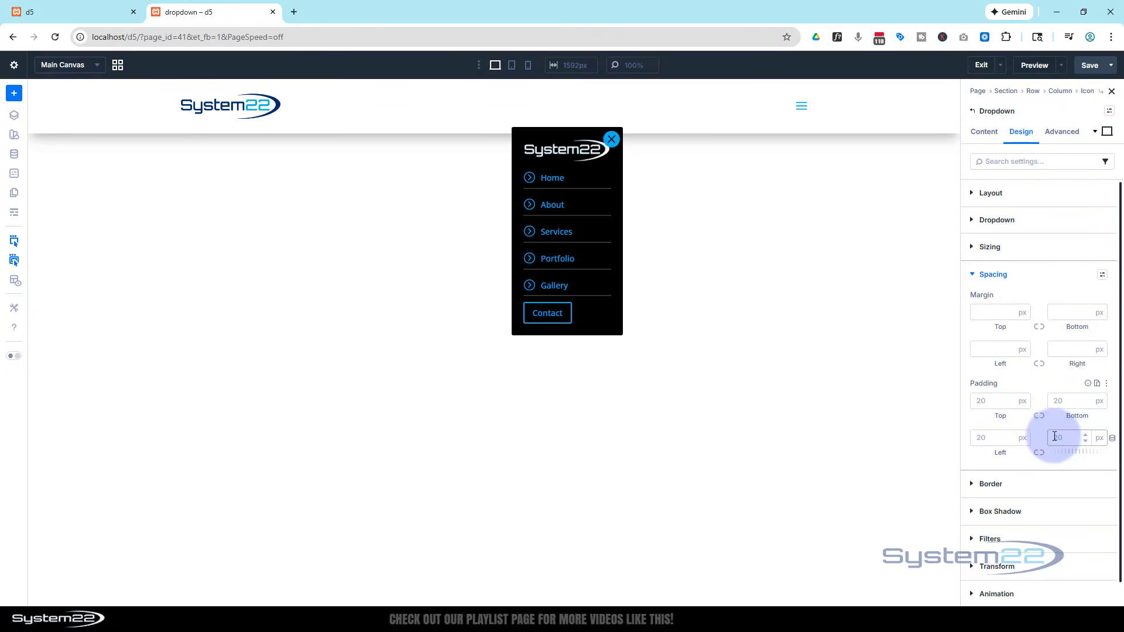
pyautogui.click(987, 403)
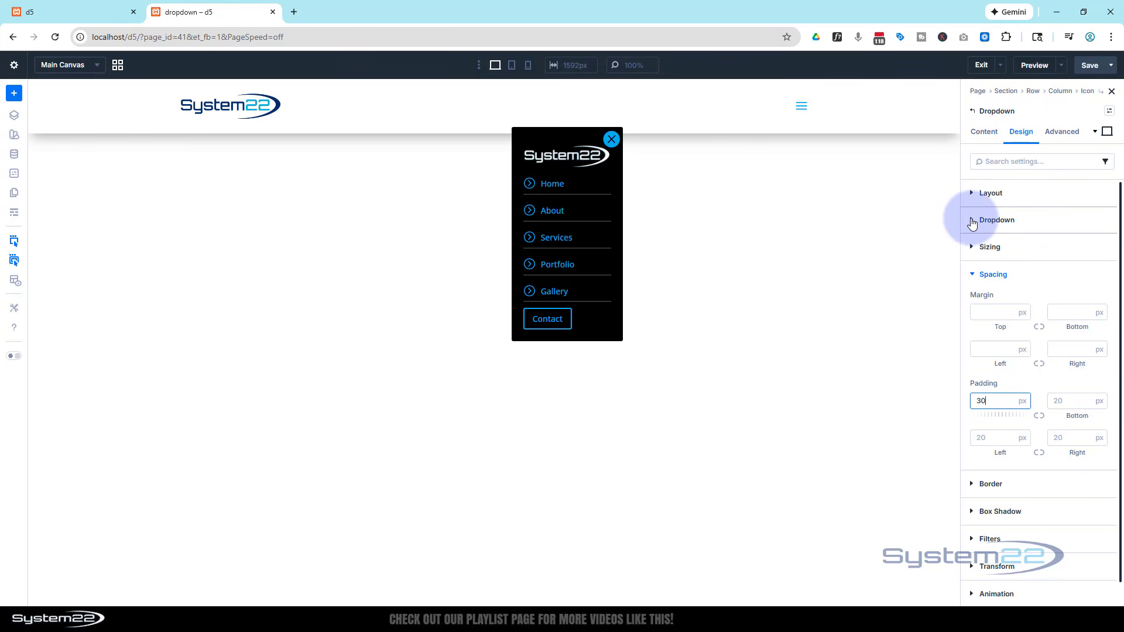
# - Try the Center dropdown alignment, settle on End, and keep the dropdown showing on Hover
pyautogui.click(969, 224)
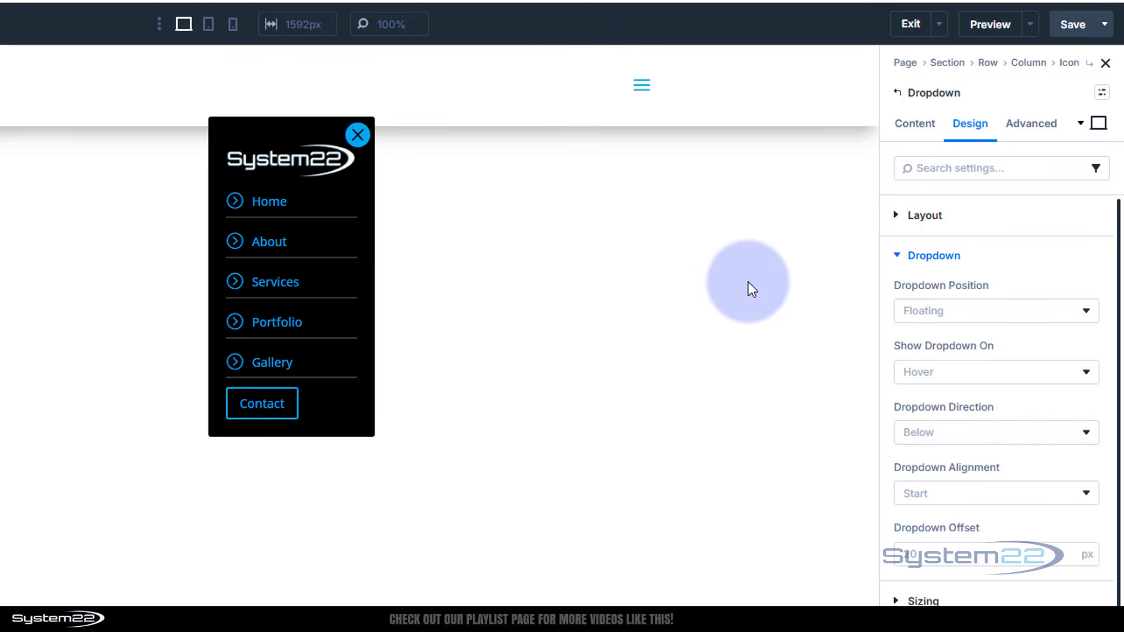
pyautogui.click(992, 494)
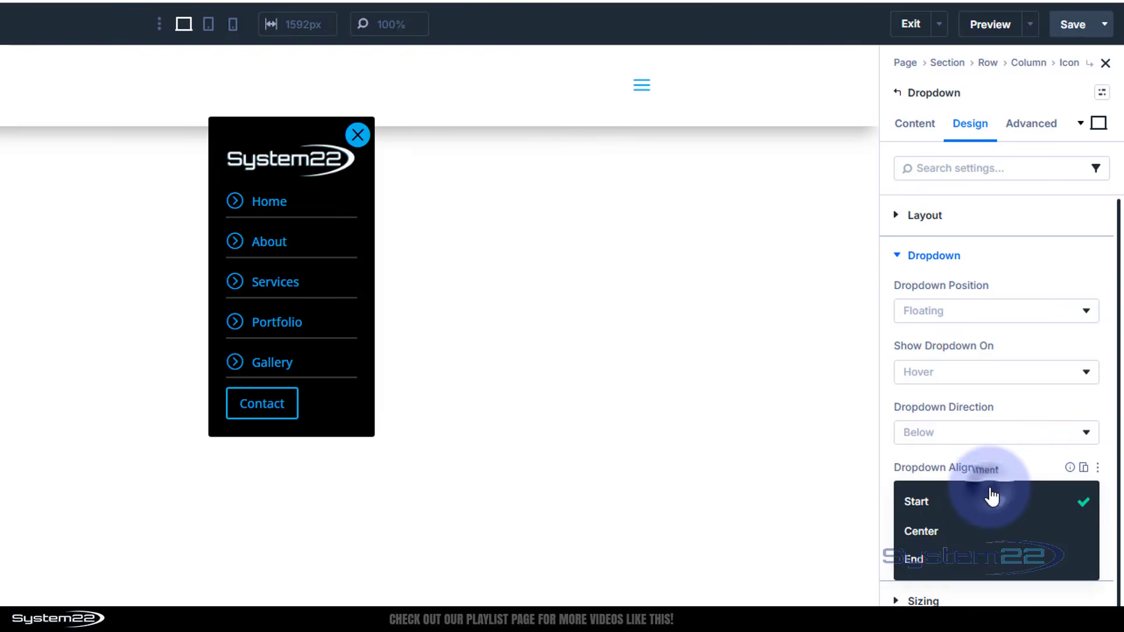
pyautogui.click(968, 532)
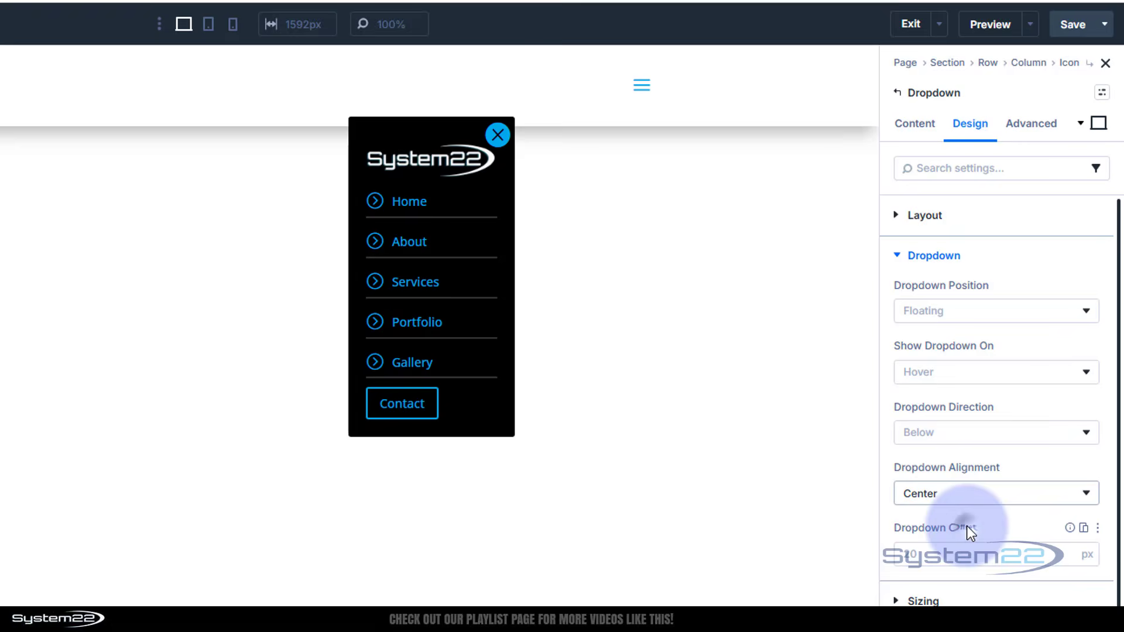
pyautogui.click(983, 496)
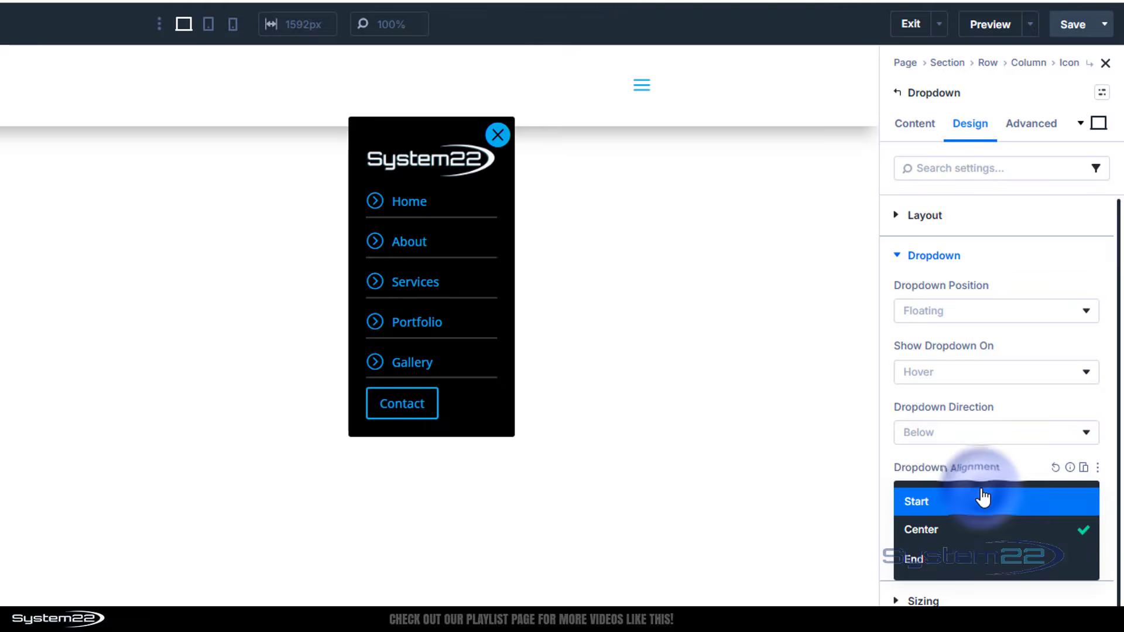
pyautogui.click(982, 556)
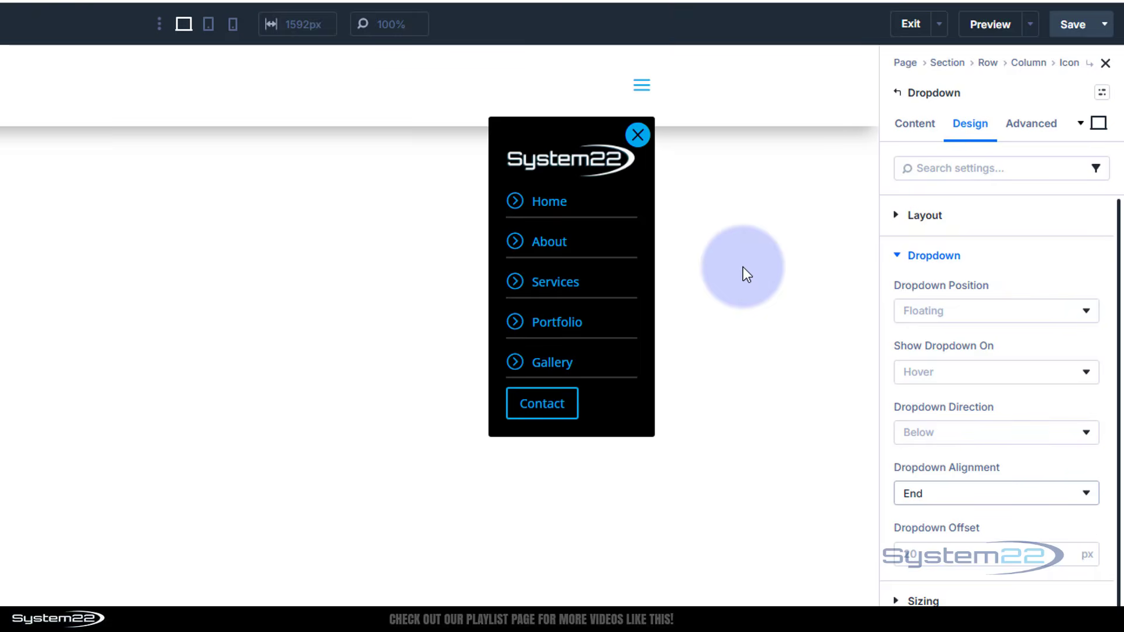
pyautogui.click(1017, 378)
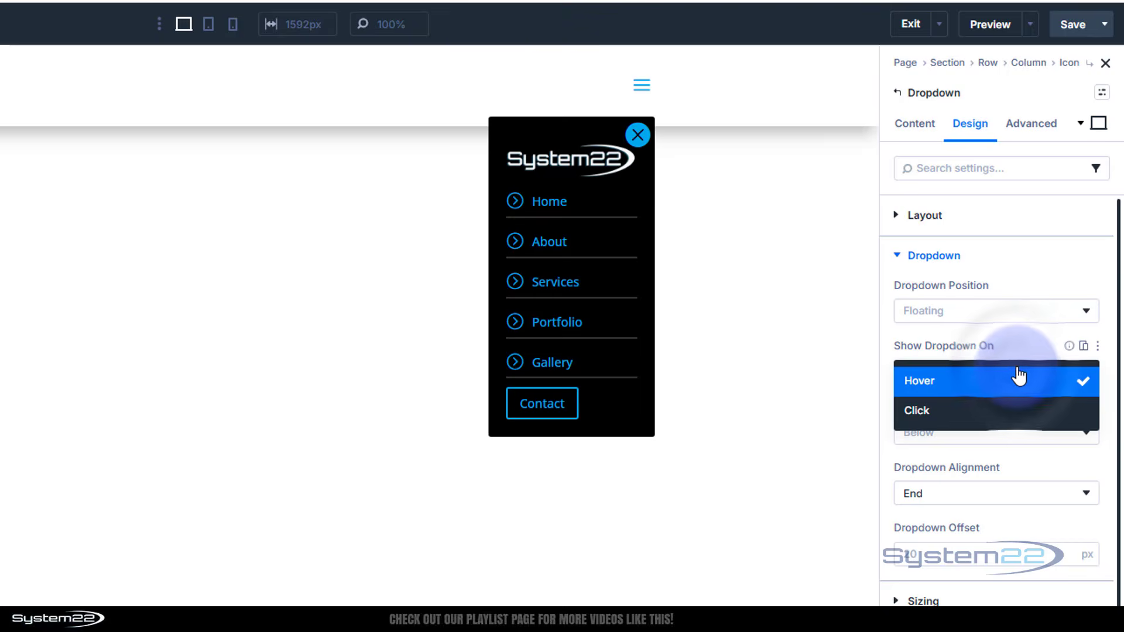
pyautogui.click(990, 384)
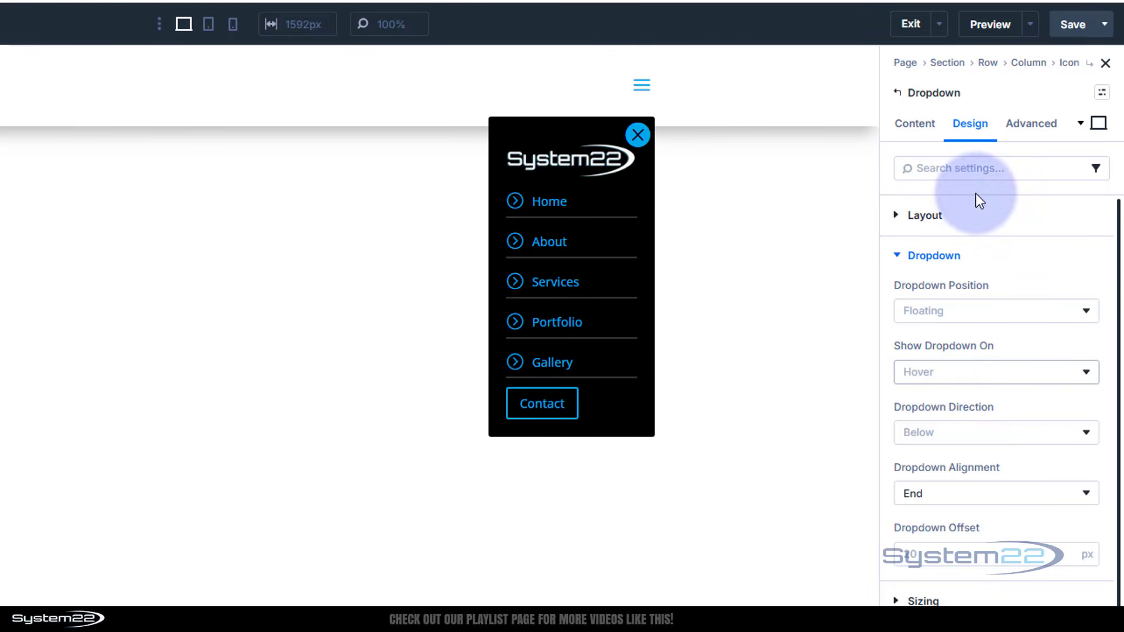
# - Label the Dropdown module "My Drop" in its meta settings
pyautogui.click(910, 131)
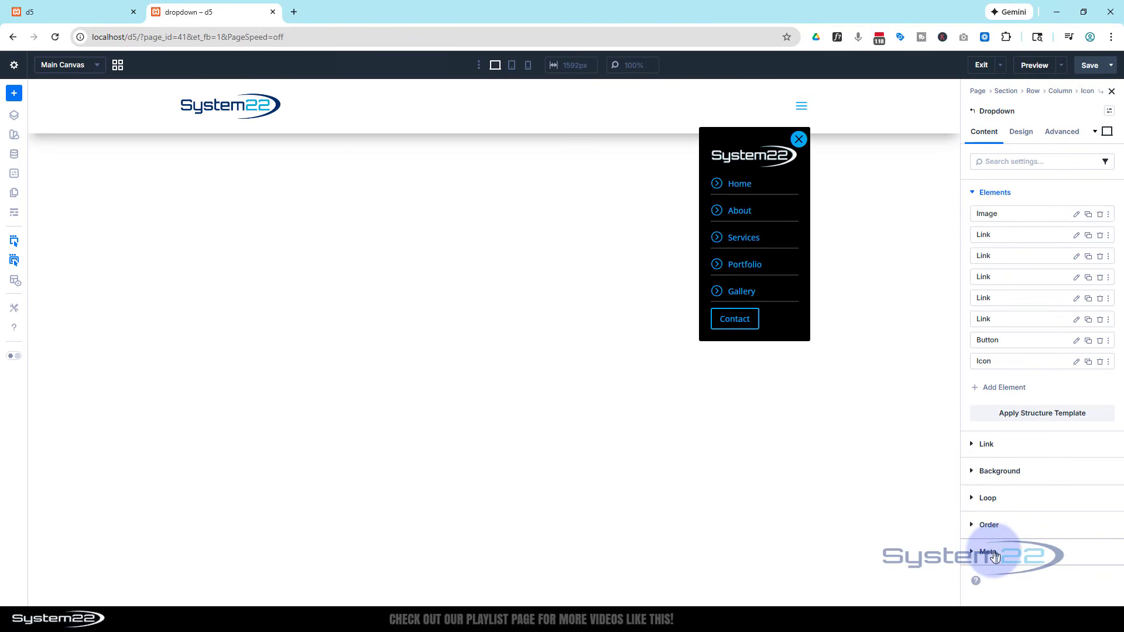
pyautogui.click(989, 552)
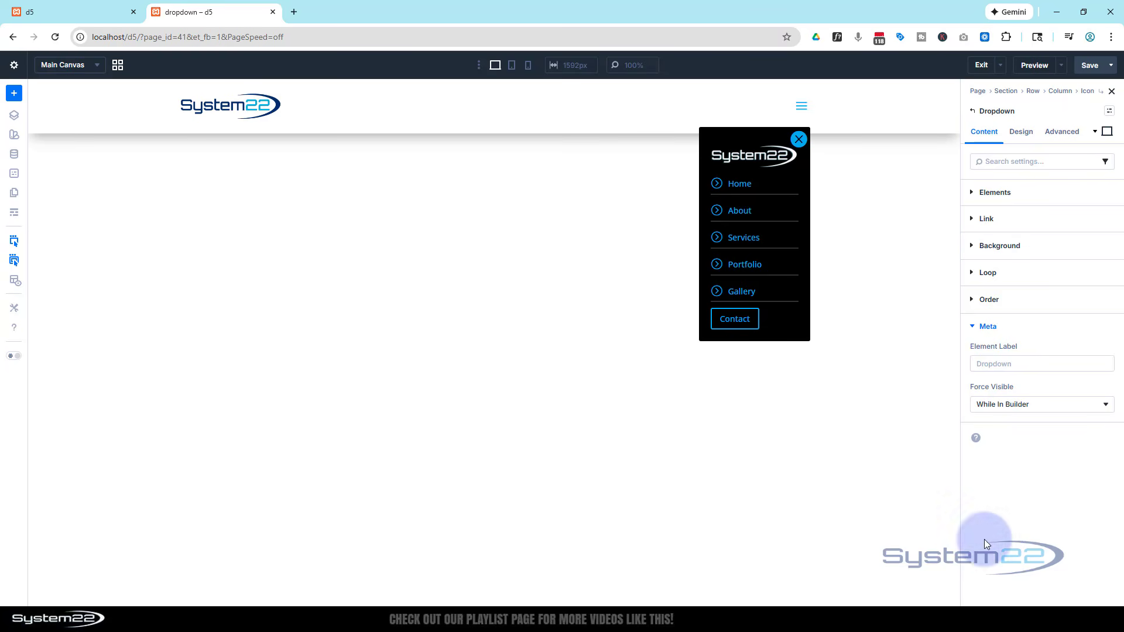
pyautogui.click(1013, 363)
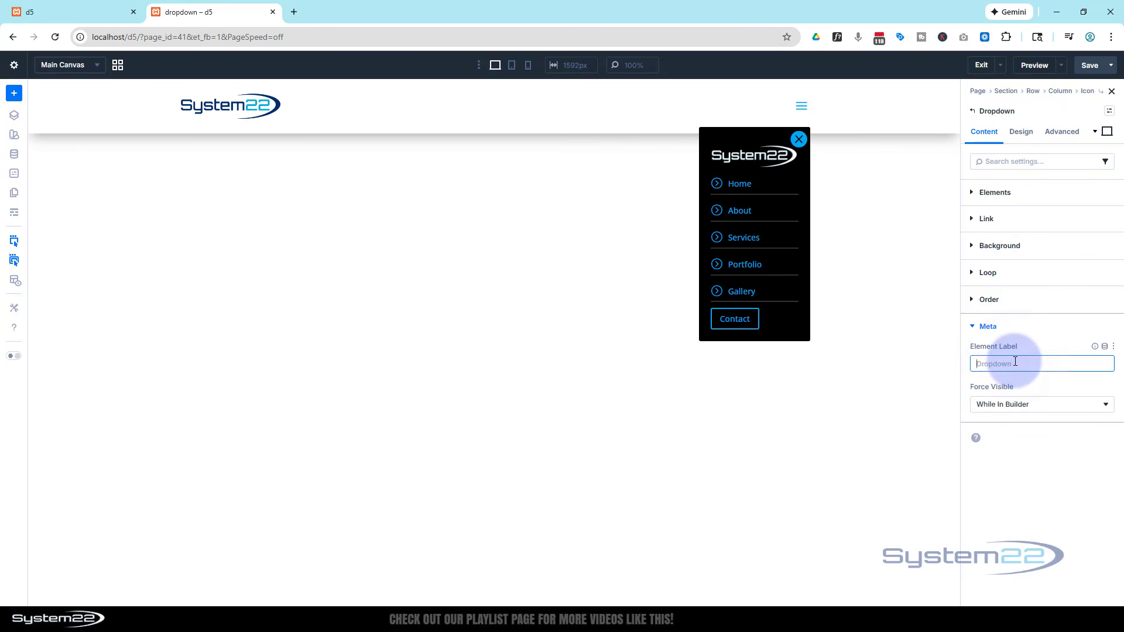
pyautogui.write('my Drop')
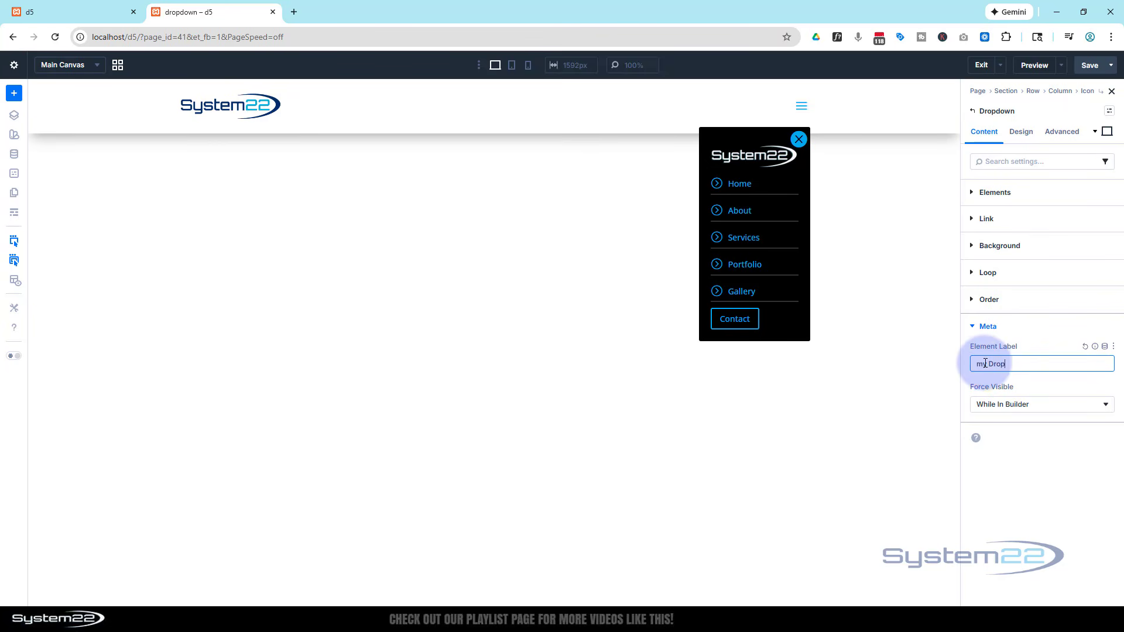
pyautogui.moveTo(983, 364); pyautogui.dragTo(968, 354)
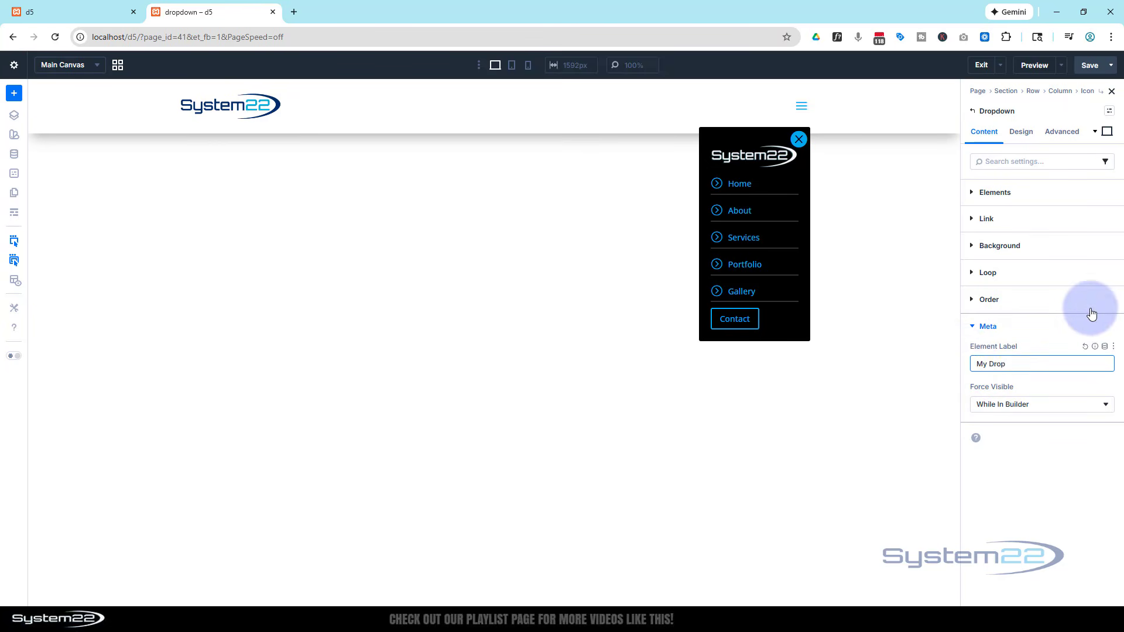
pyautogui.click(1051, 328)
pyautogui.click(973, 329)
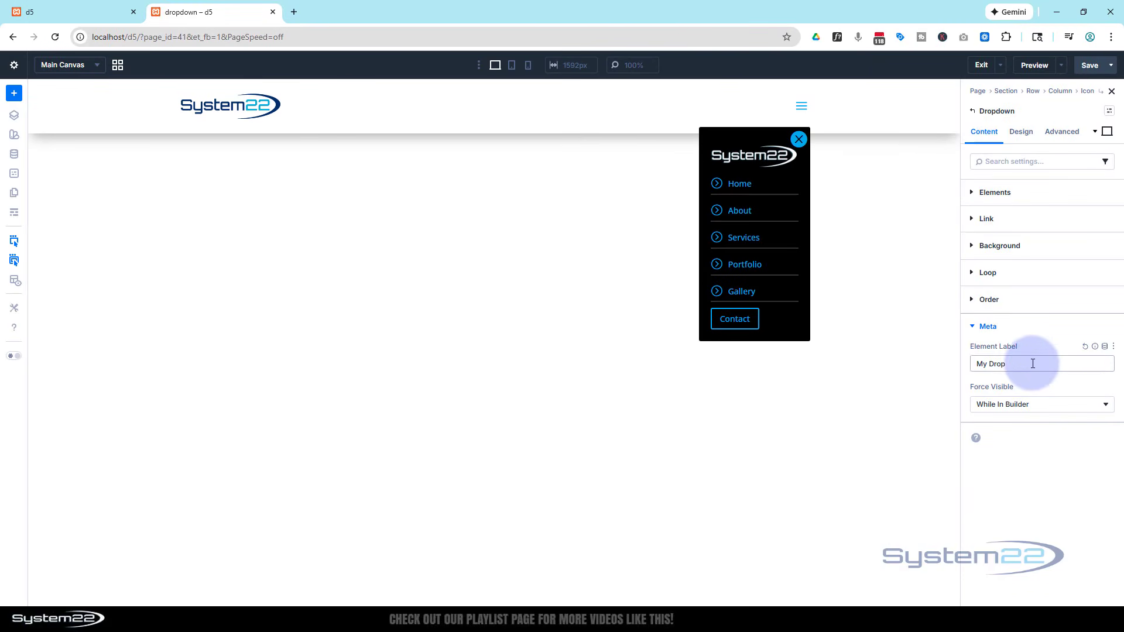
pyautogui.click(1063, 132)
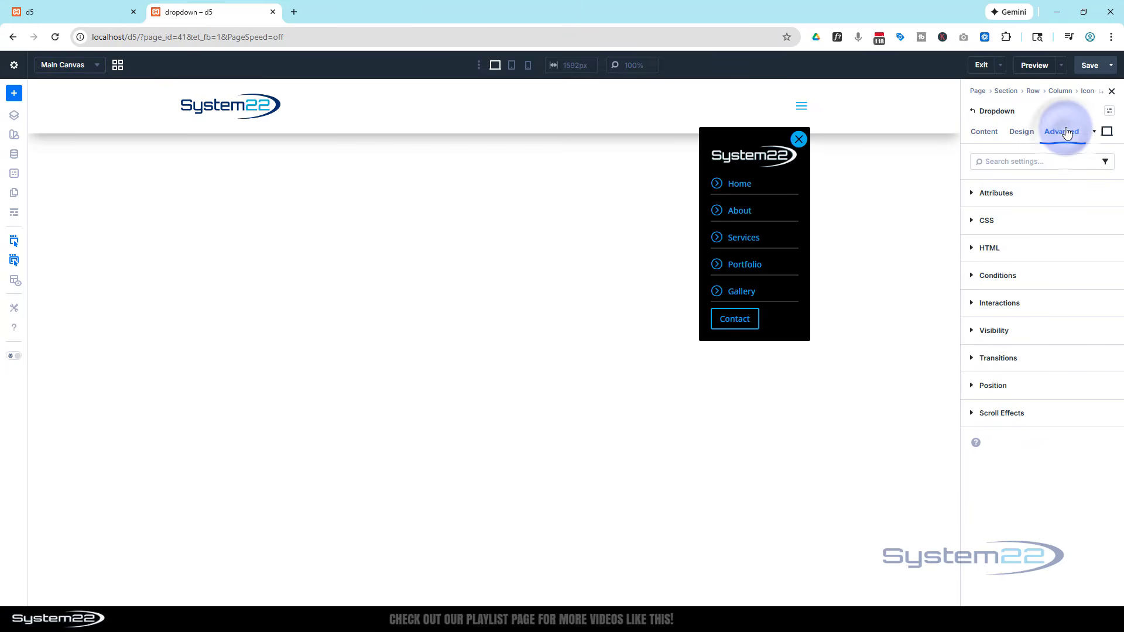
pyautogui.click(1041, 302)
pyautogui.click(1025, 326)
pyautogui.click(1024, 322)
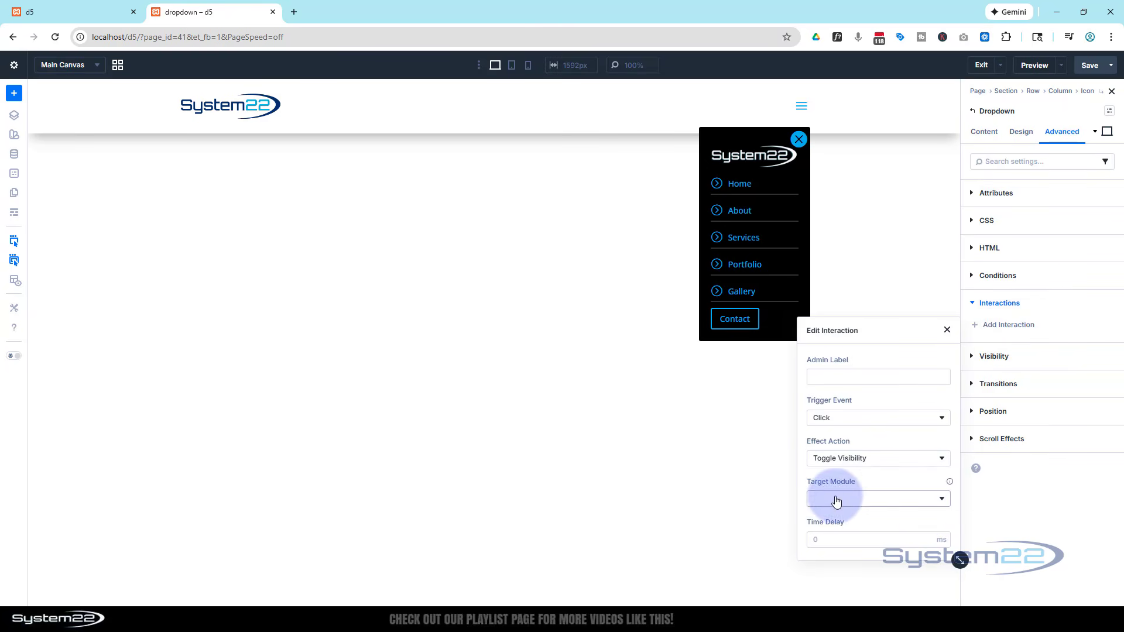
pyautogui.click(866, 499)
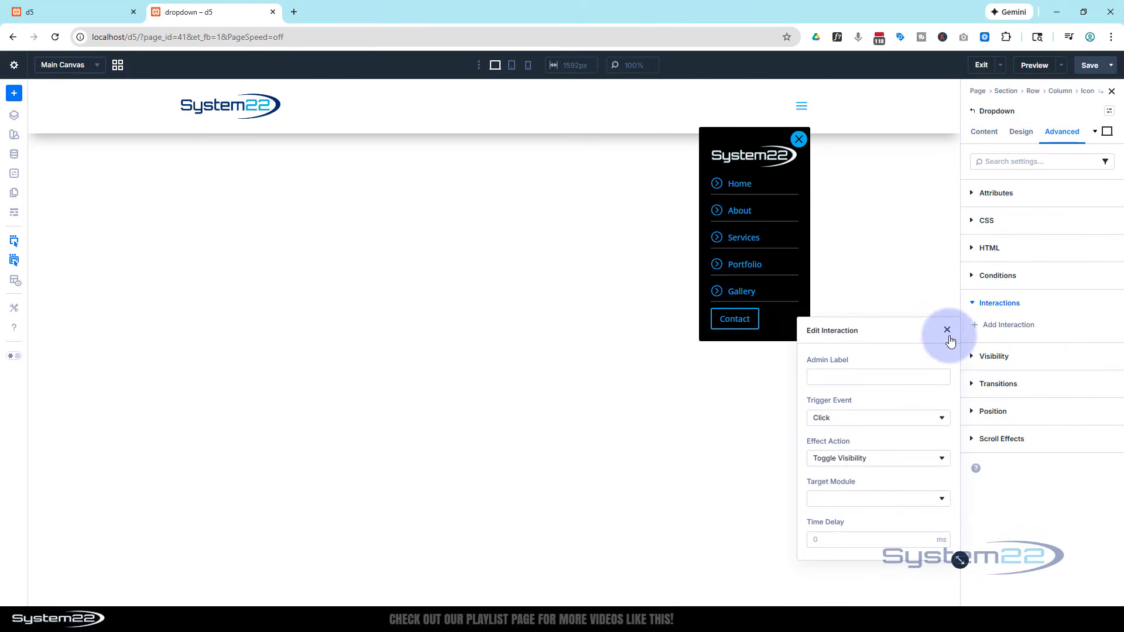
pyautogui.click(946, 330)
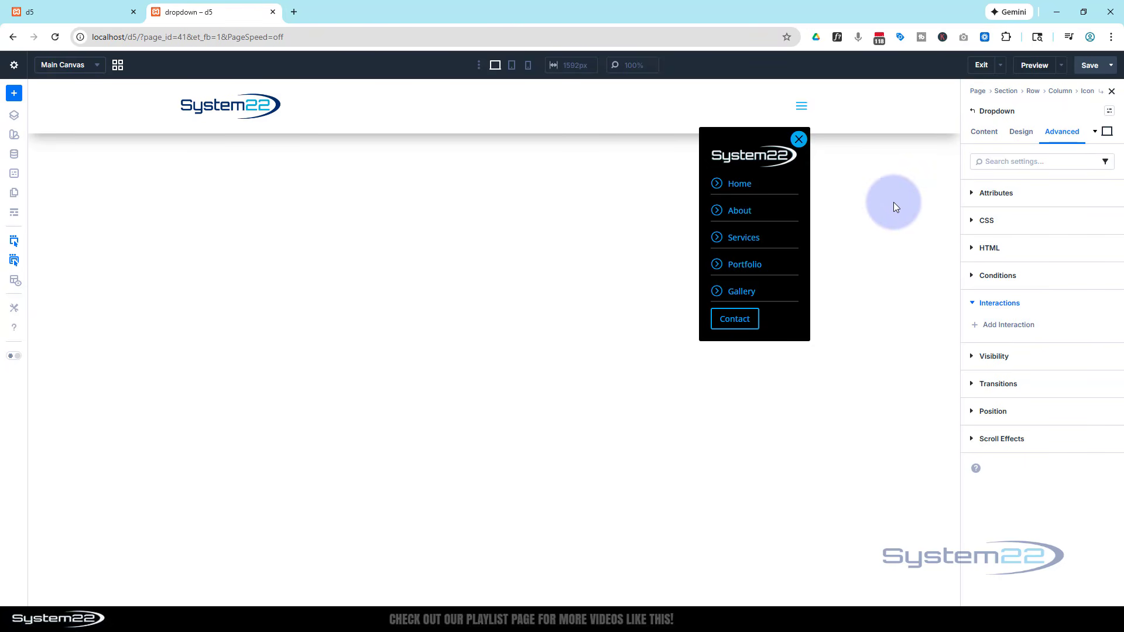
pyautogui.click(978, 131)
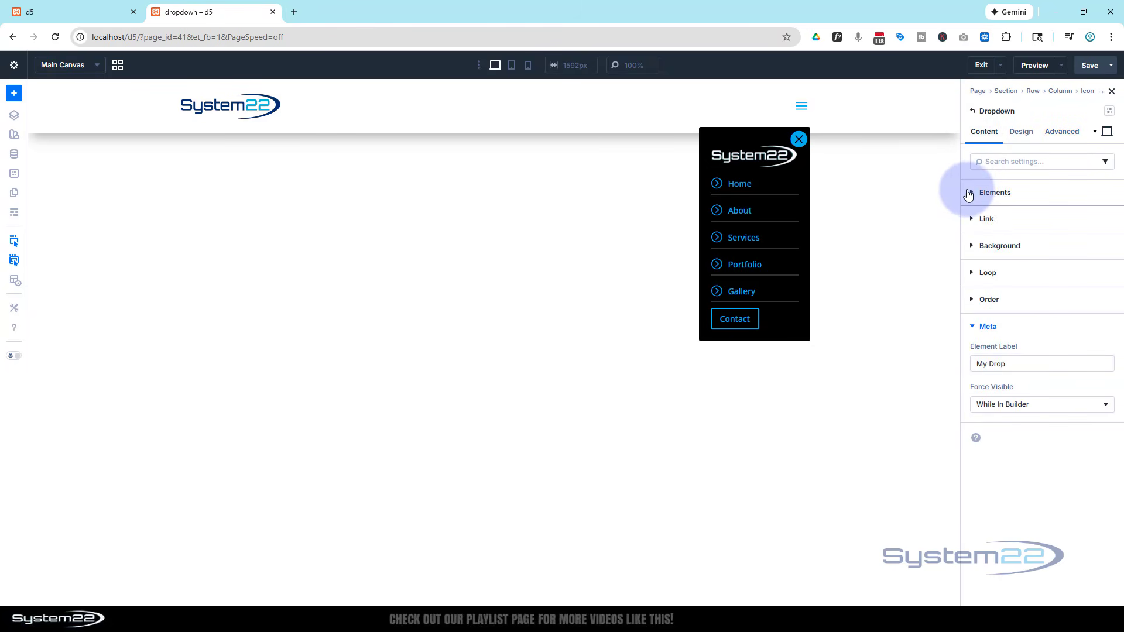
# - Delete the close Icon element from the Dropdown module and save the page
pyautogui.click(973, 193)
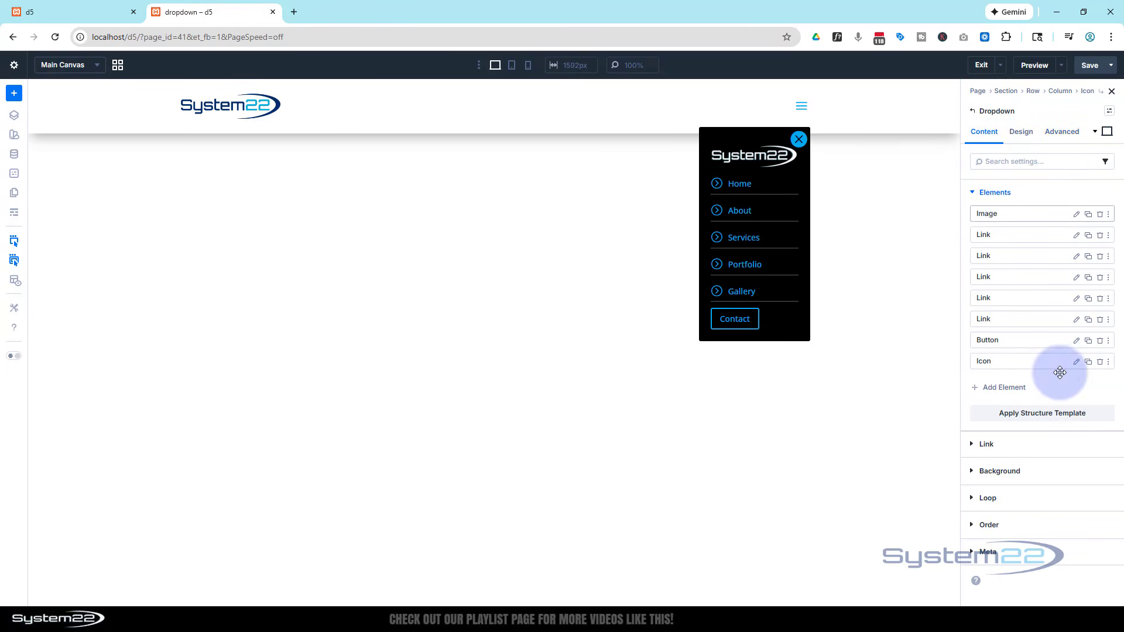
pyautogui.click(1100, 362)
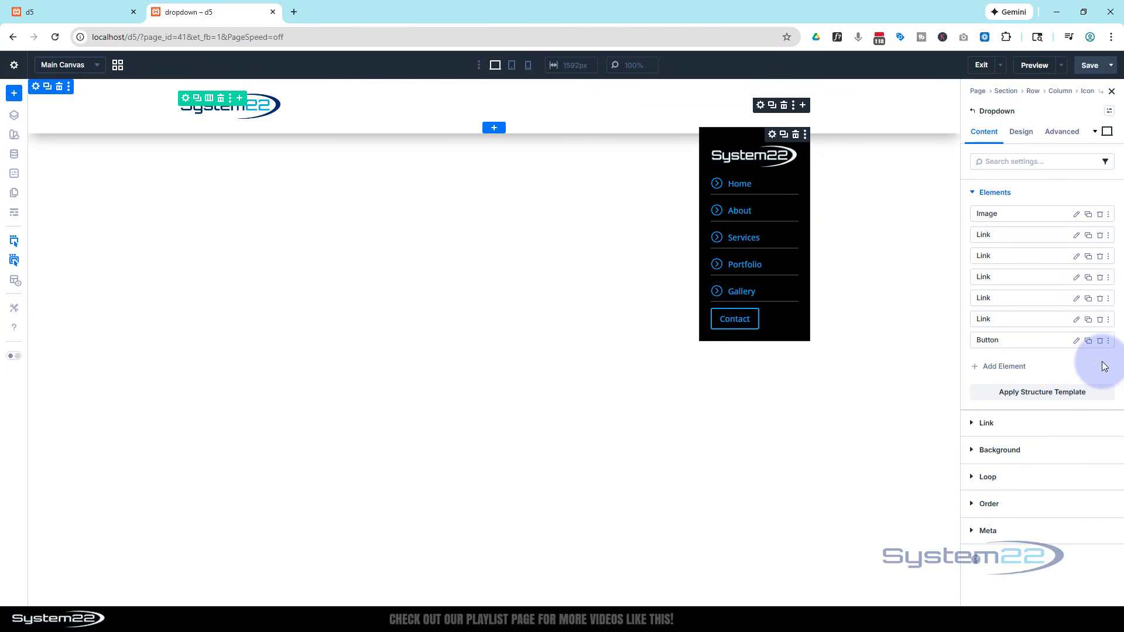
pyautogui.click(1089, 67)
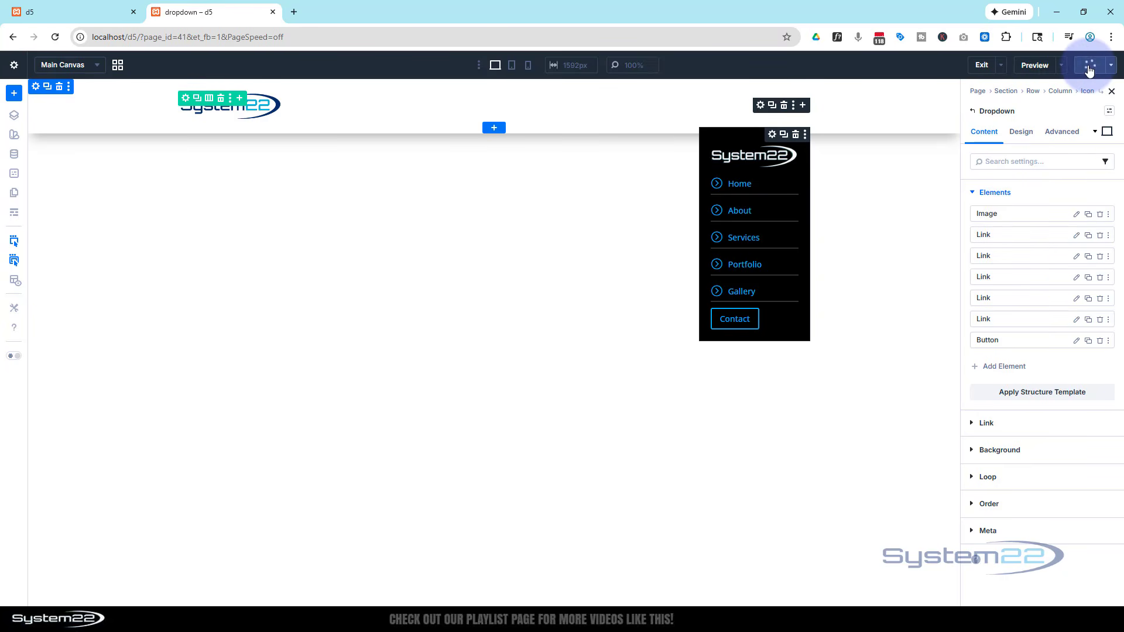
# - Preview the page on the front end and check the hamburger icon's dropdown menu
pyautogui.click(1061, 66)
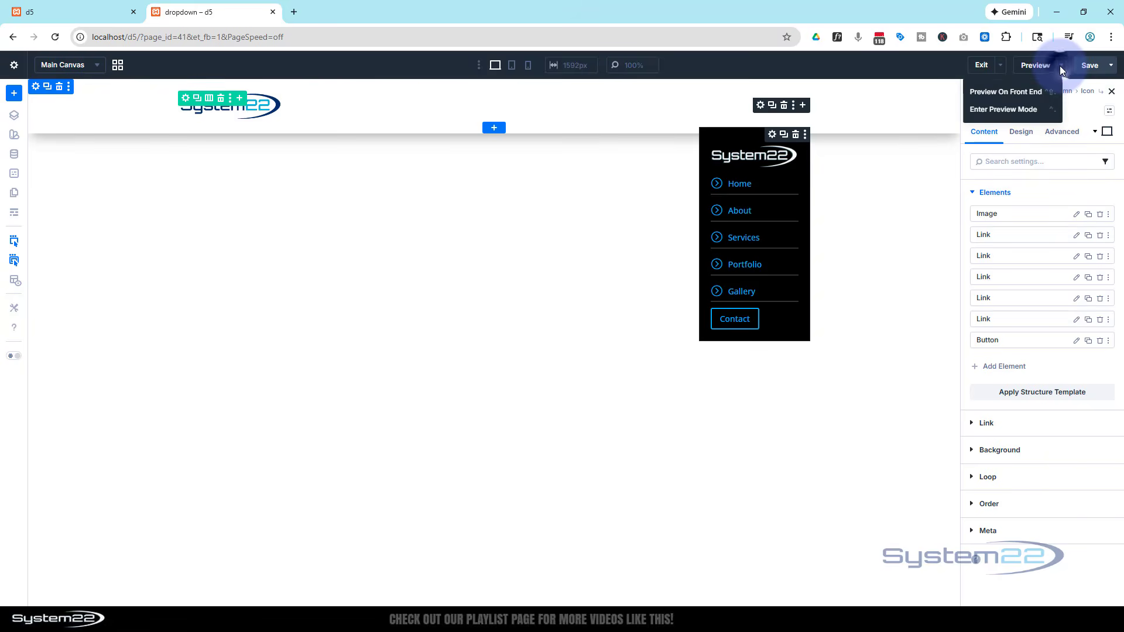
pyautogui.click(1012, 92)
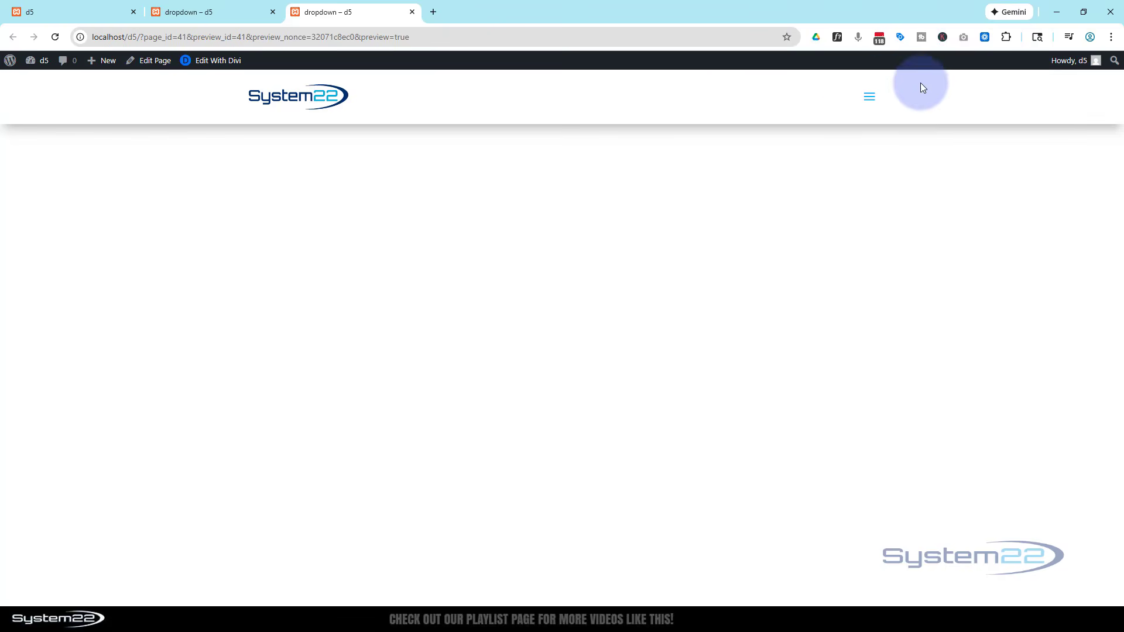
pyautogui.click(871, 98)
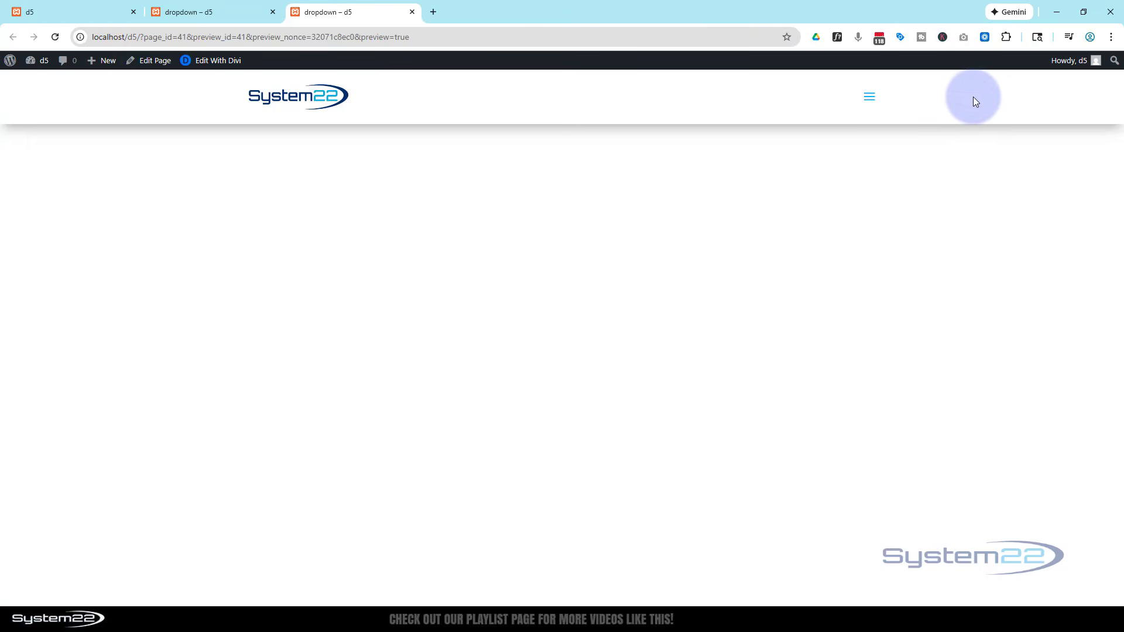
# - Test opening and closing the hamburger dropdown in the iPad Air device emulation, and leave the developer tools
pyautogui.hotkey('ctrl', 'shift', 'i')
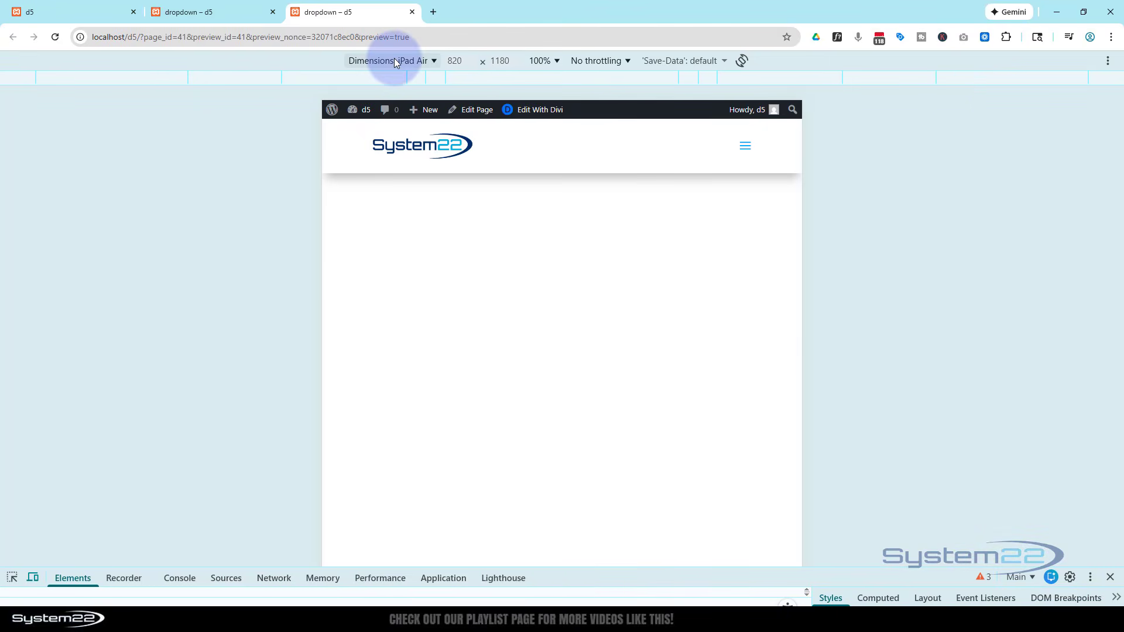
pyautogui.click(753, 147)
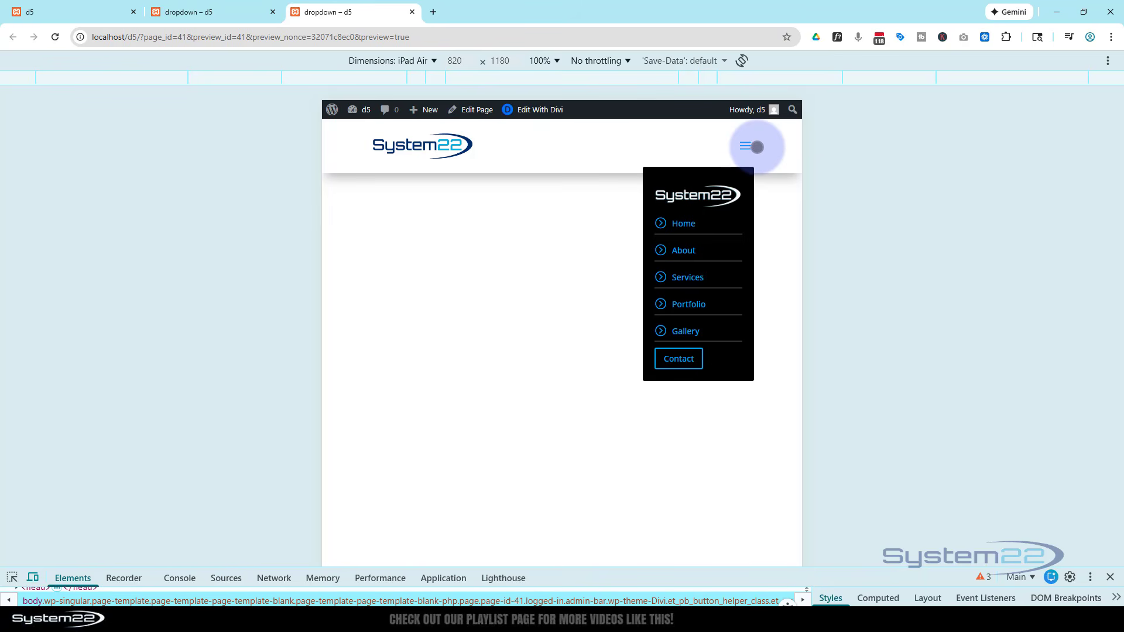
pyautogui.click(755, 147)
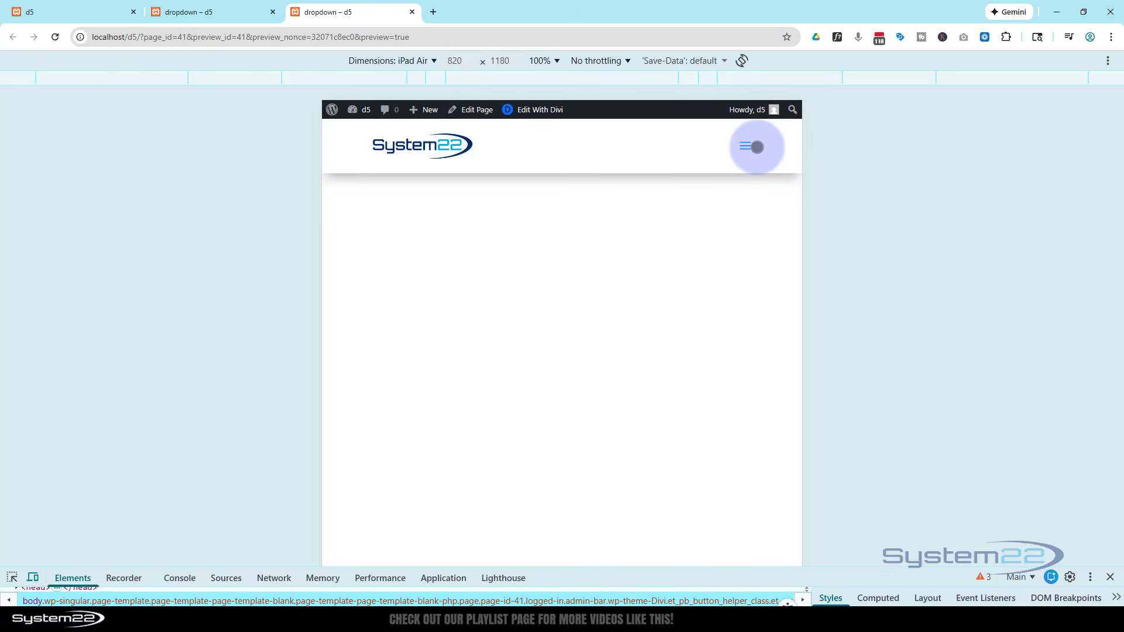
pyautogui.click(1111, 578)
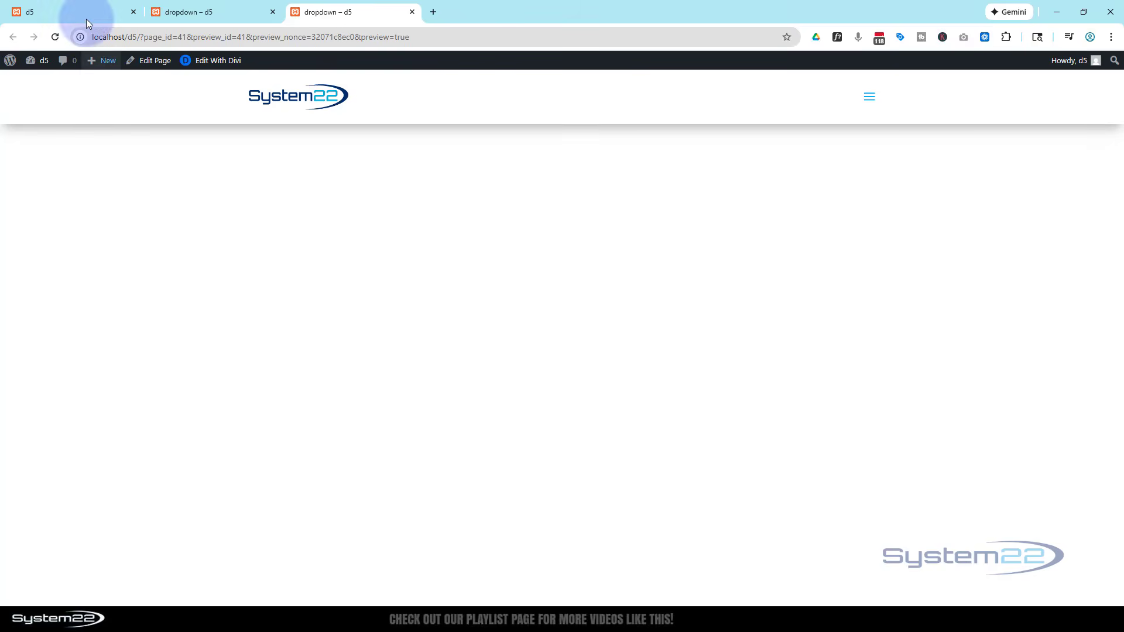
# - Demonstrate the horizontal and vertical before-and-after sliders on the two monster truck images of the d5 page
pyautogui.click(65, 6)
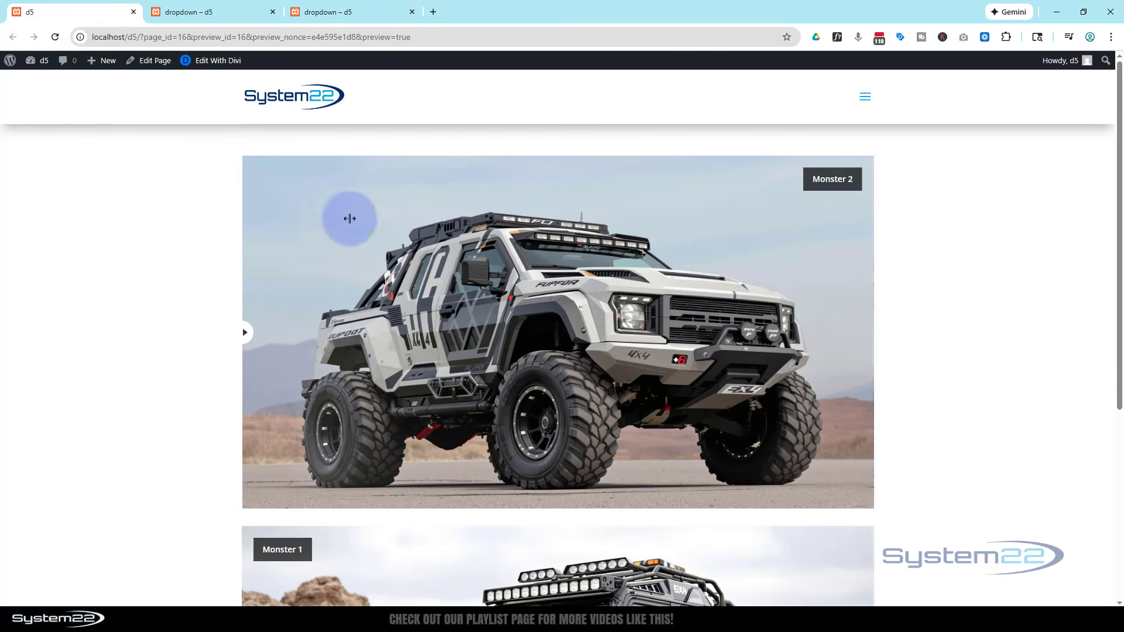
pyautogui.moveTo(245, 335); pyautogui.dragTo(241, 360)
pyautogui.scroll(-5, 189, 357)
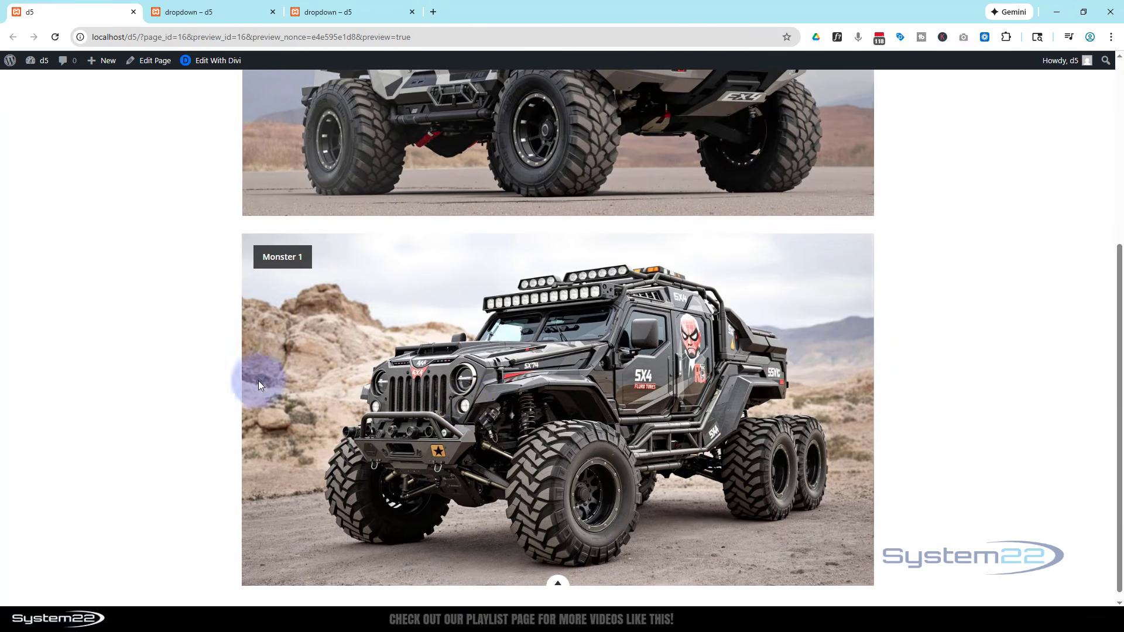
pyautogui.moveTo(561, 583)
pyautogui.mouseDown()
pyautogui.moveTo(540, 502)
pyautogui.moveTo(572, 275)
pyautogui.moveTo(566, 235)
pyautogui.moveTo(563, 588)
pyautogui.mouseUp()
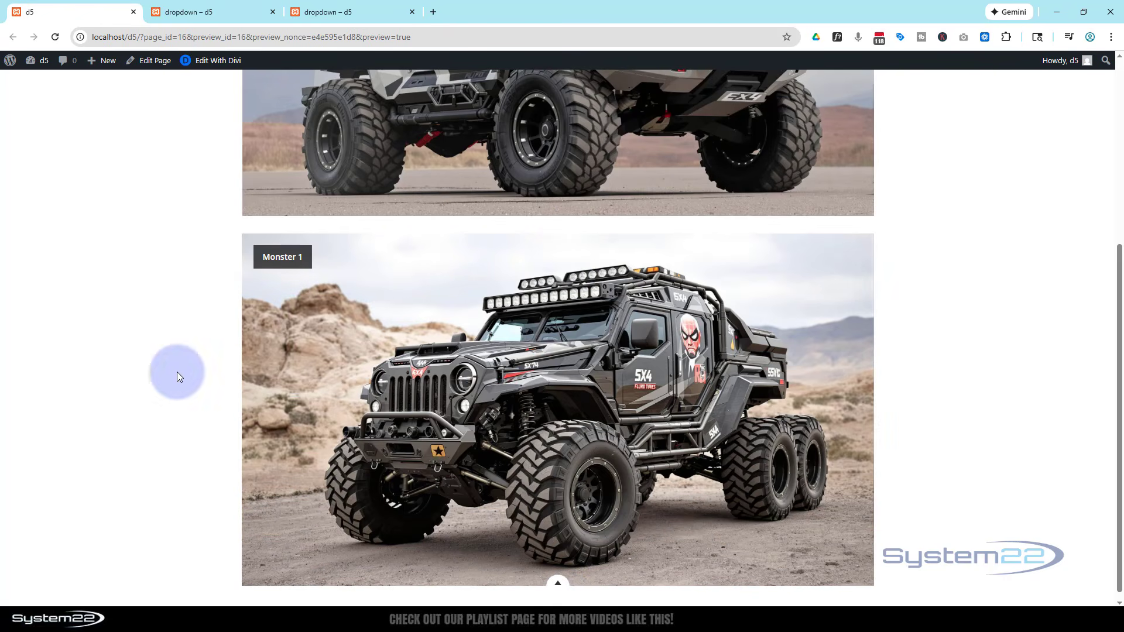
pyautogui.scroll(5, 177, 371)
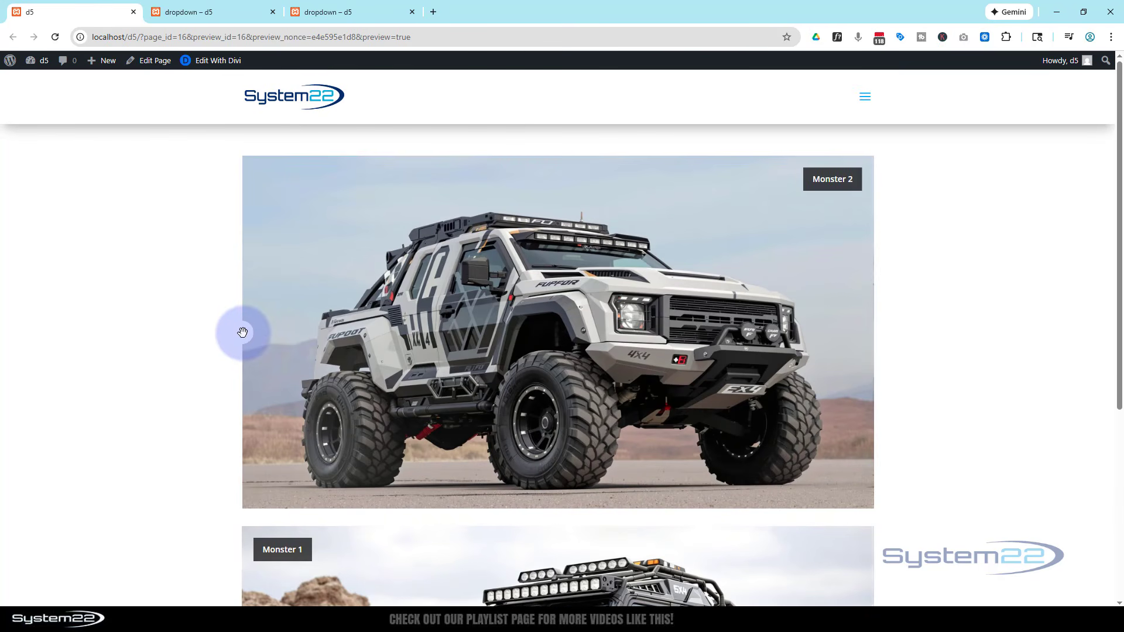
pyautogui.moveTo(247, 335); pyautogui.dragTo(209, 374)
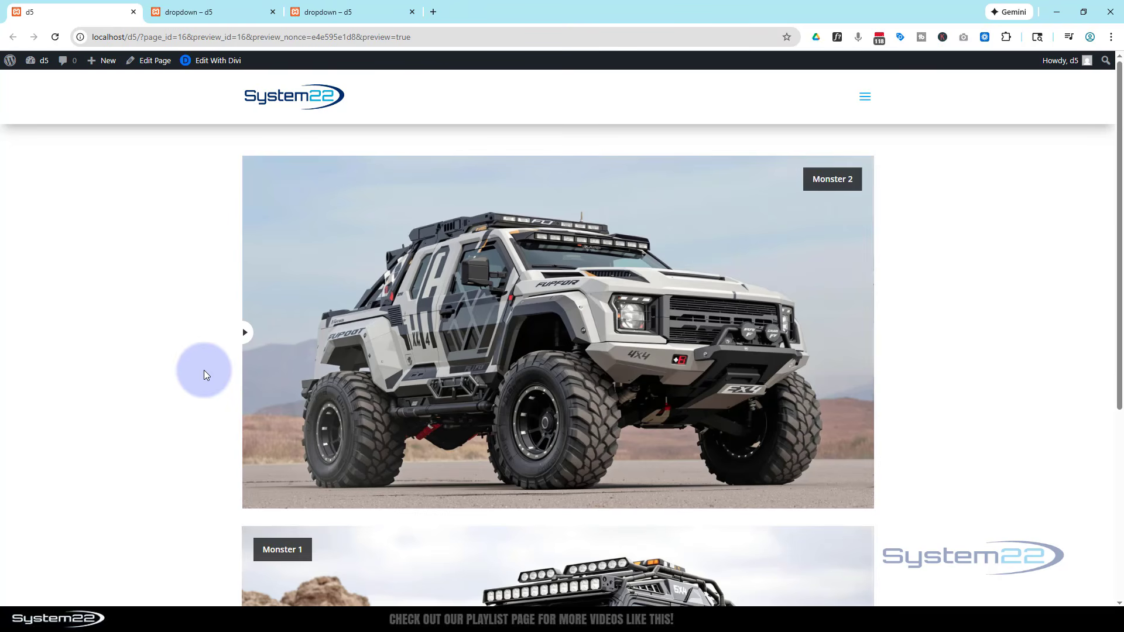
pyautogui.scroll(-5, 199, 365)
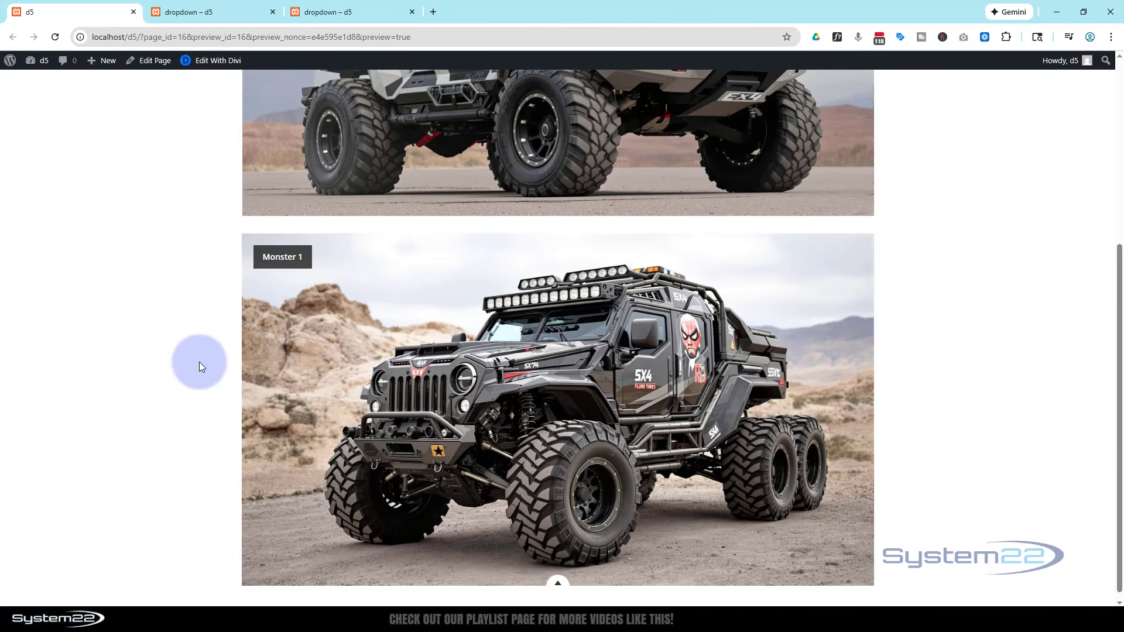
pyautogui.moveTo(557, 581)
pyautogui.mouseDown()
pyautogui.moveTo(547, 527)
pyautogui.moveTo(563, 232)
pyautogui.moveTo(553, 595)
pyautogui.mouseUp()
pyautogui.scroll(1, 140, 410)
pyautogui.scroll(3, 140, 410)
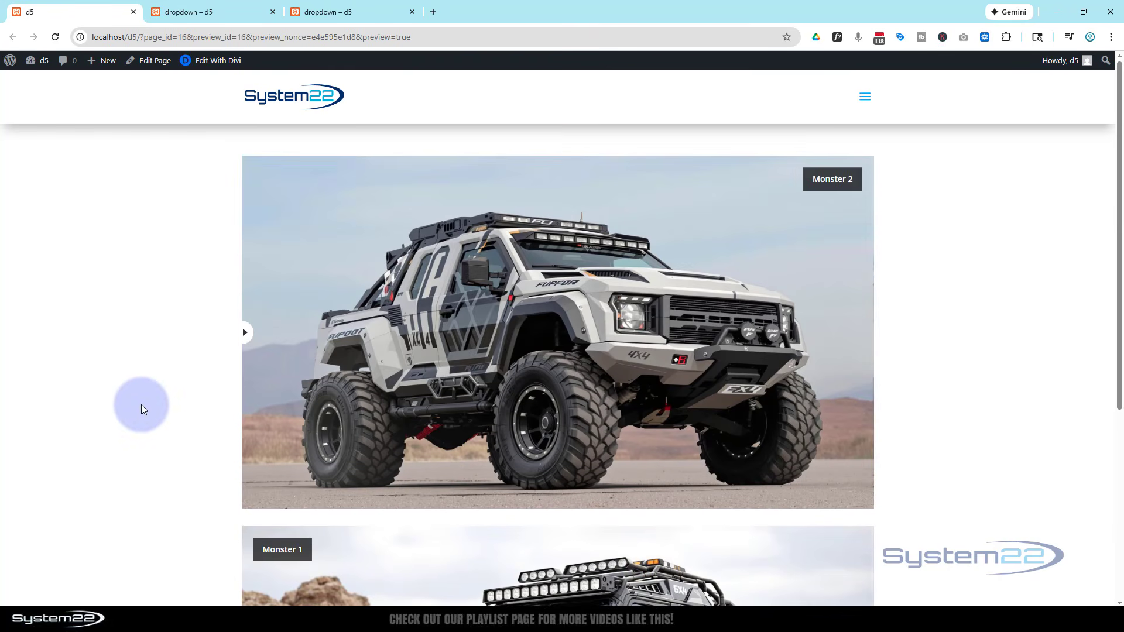
# - Compare the hamburger dropdown on the d5 page with the one on the dropdown preview page
pyautogui.click(866, 98)
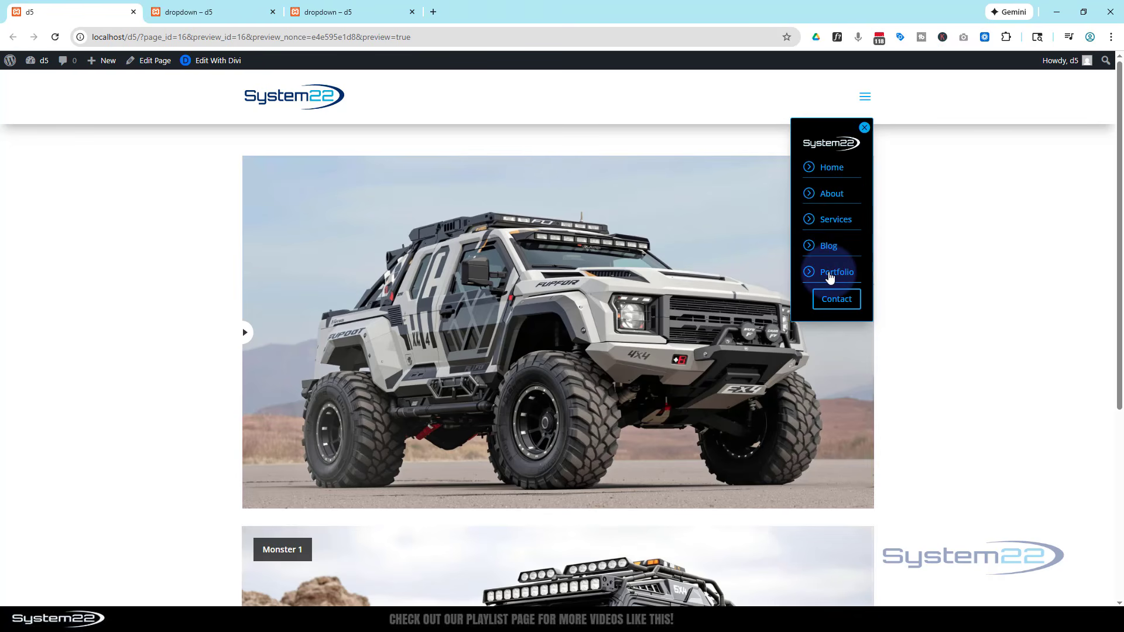
pyautogui.click(974, 205)
pyautogui.click(337, 12)
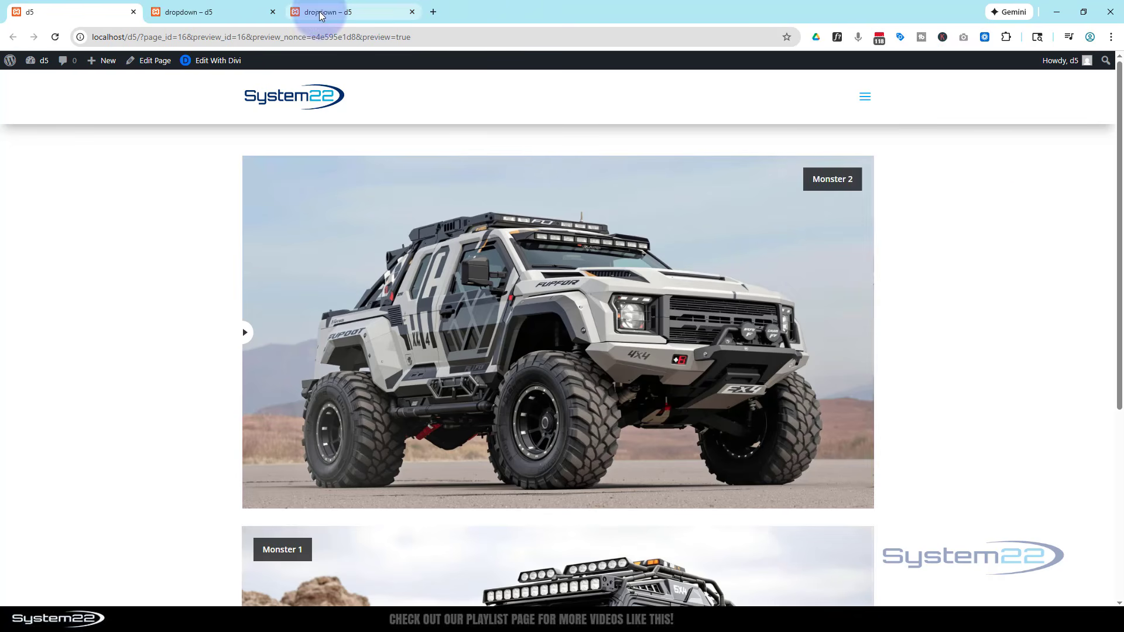
pyautogui.click(864, 104)
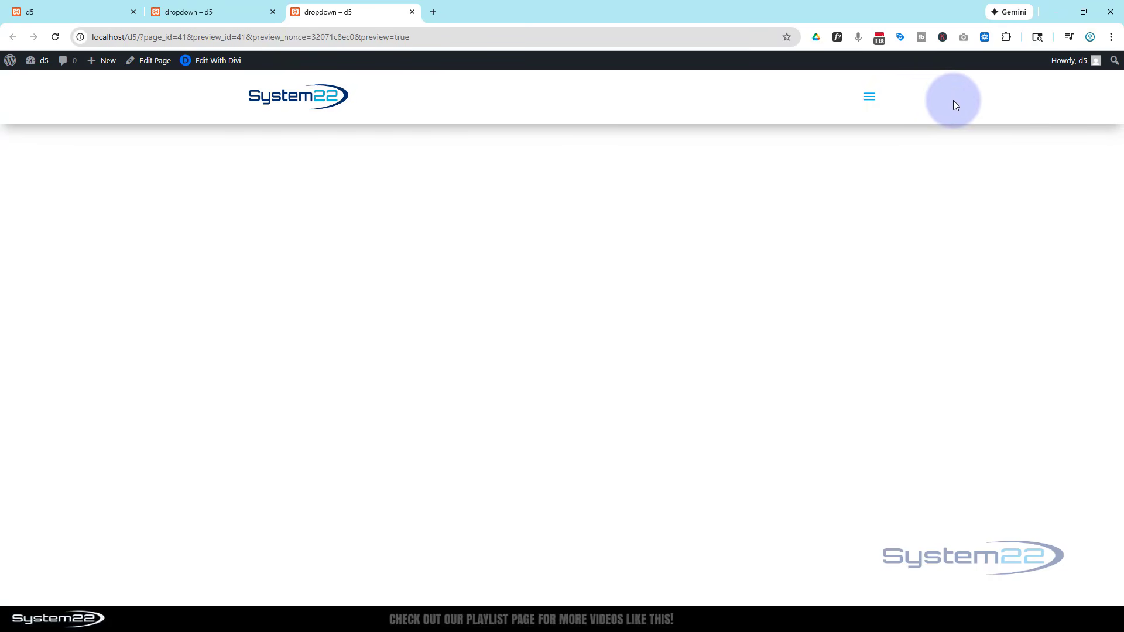
# - Return to the d5 page and try the comparison slider on the upper truck image again
pyautogui.click(90, 10)
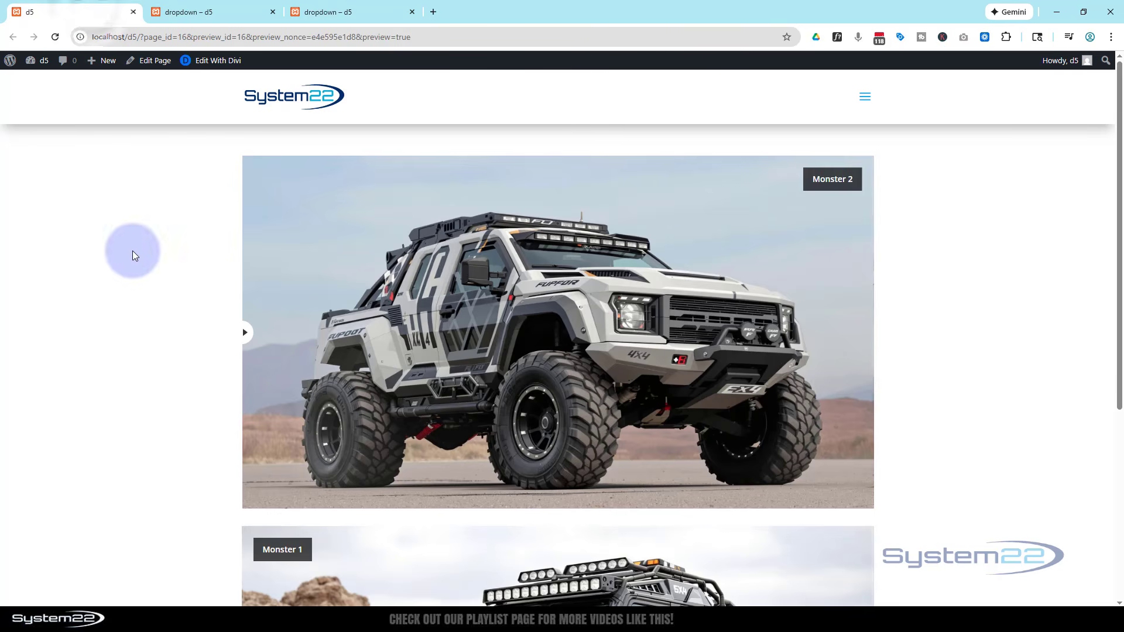
pyautogui.moveTo(246, 334); pyautogui.dragTo(133, 335)
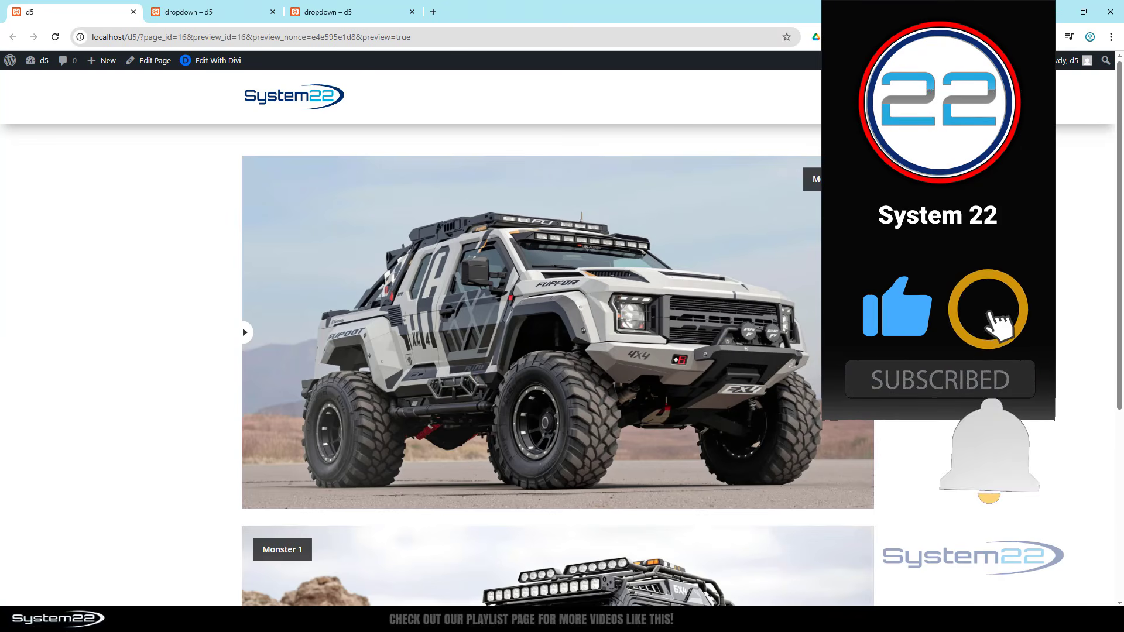